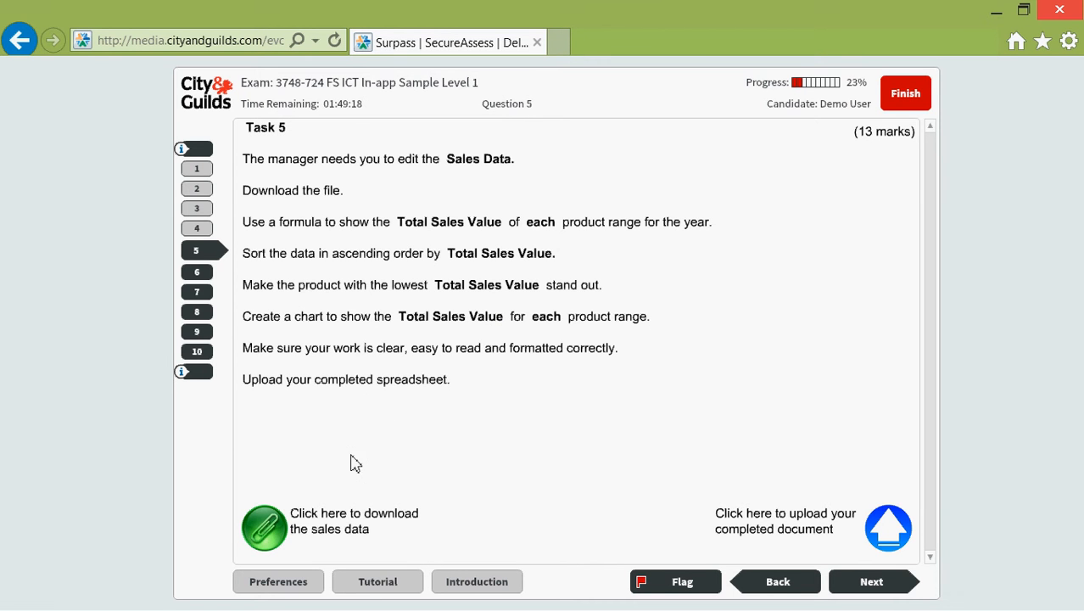
Step: Download the sales data file for Task 5 as Data into the In App practice folder and open it in Excel
{"action": "left_click", "coordinate": [262, 543]}
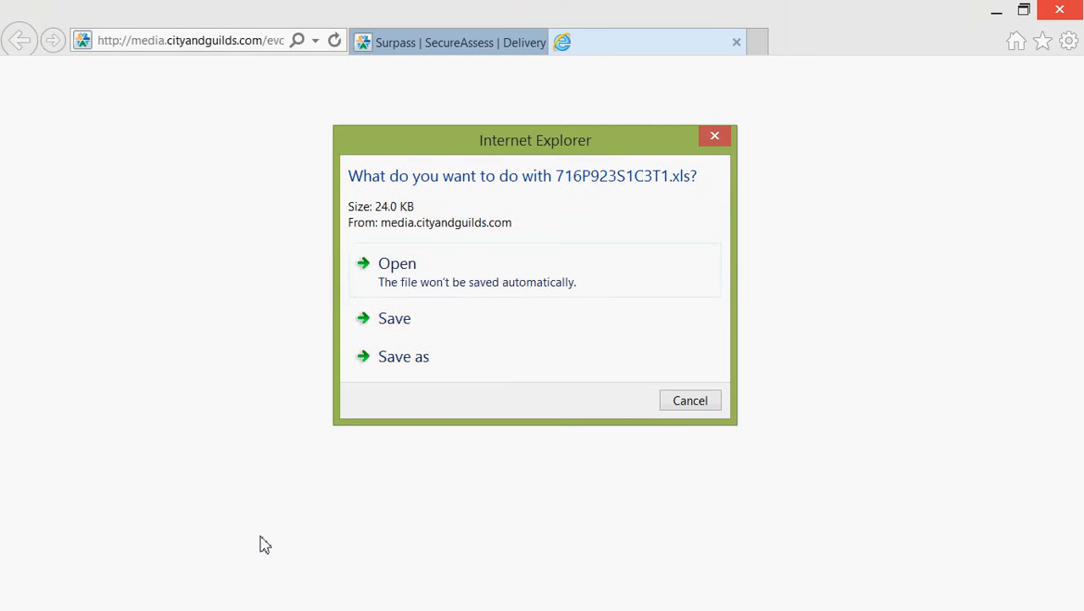
{"action": "left_click", "coordinate": [458, 356]}
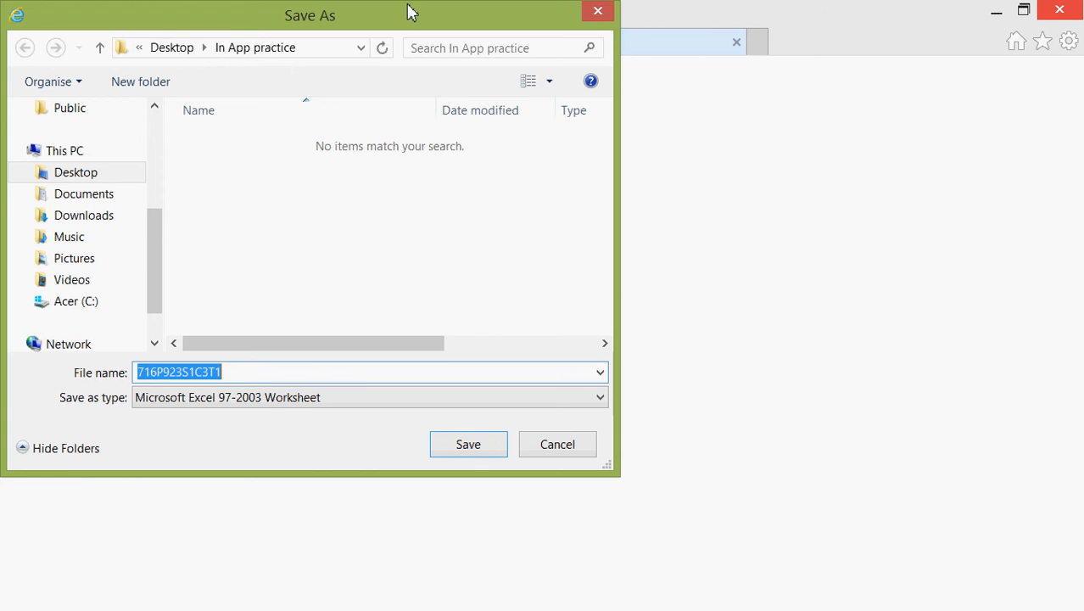
{"action": "left_click_drag", "start_coordinate": [397, 22], "coordinate": [470, 63]}
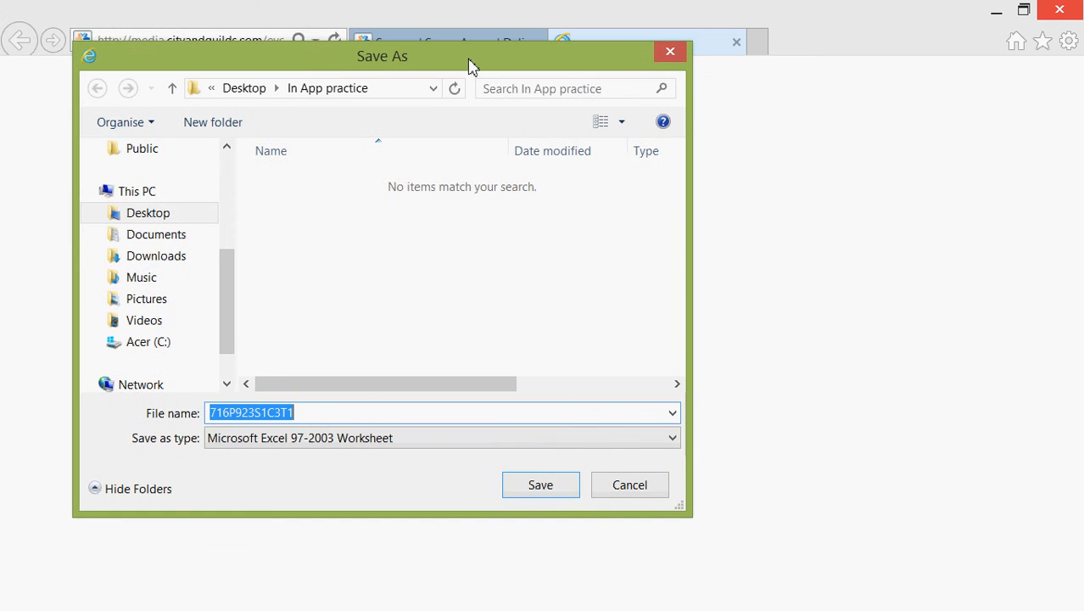
{"action": "type", "text": "Data"}
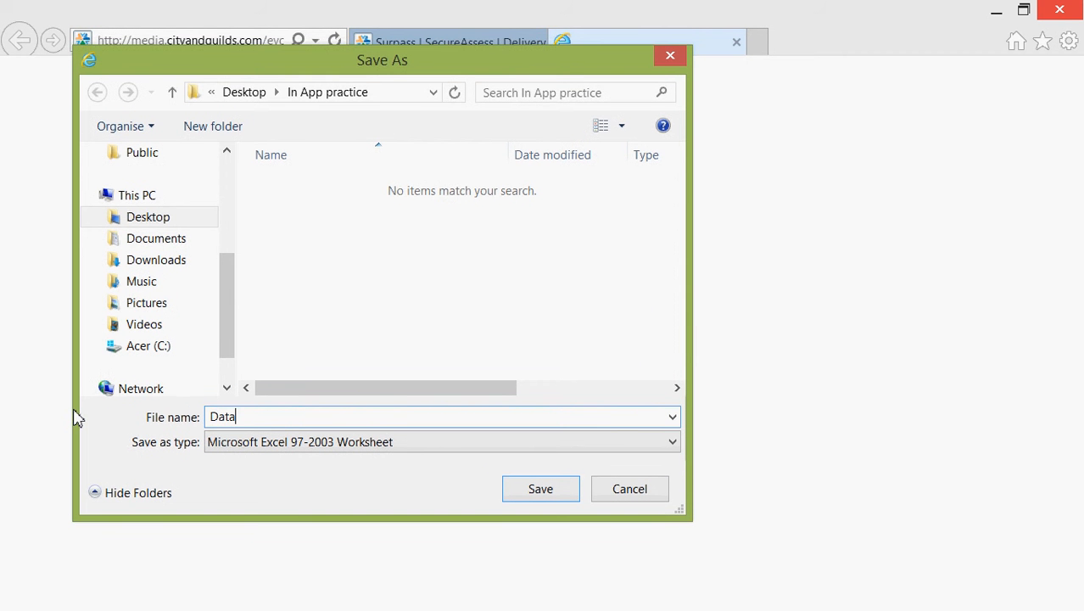
{"action": "left_click", "coordinate": [542, 490]}
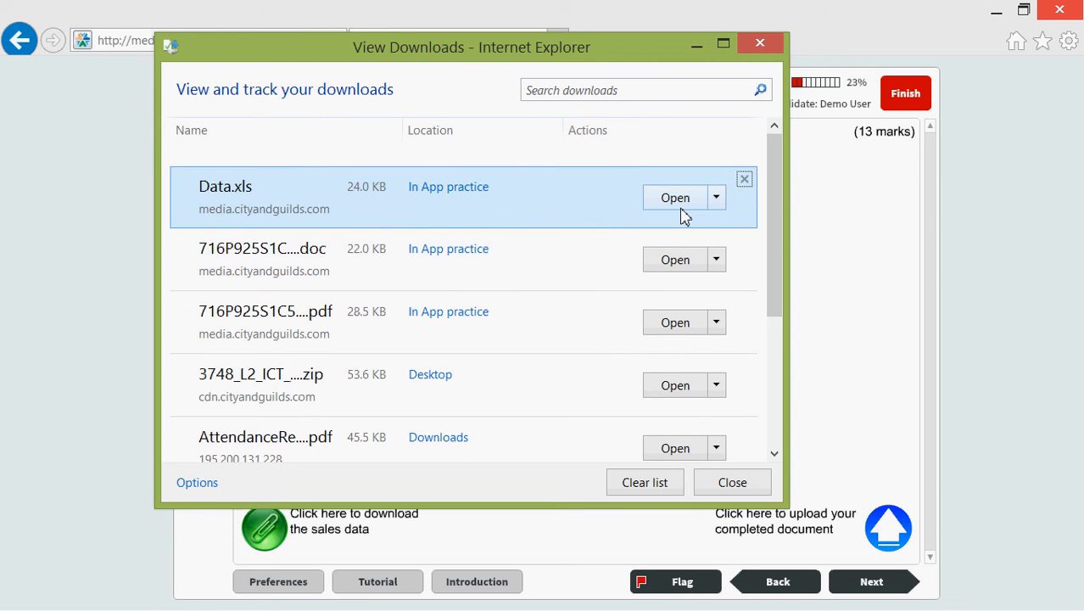
{"action": "left_click", "coordinate": [681, 209]}
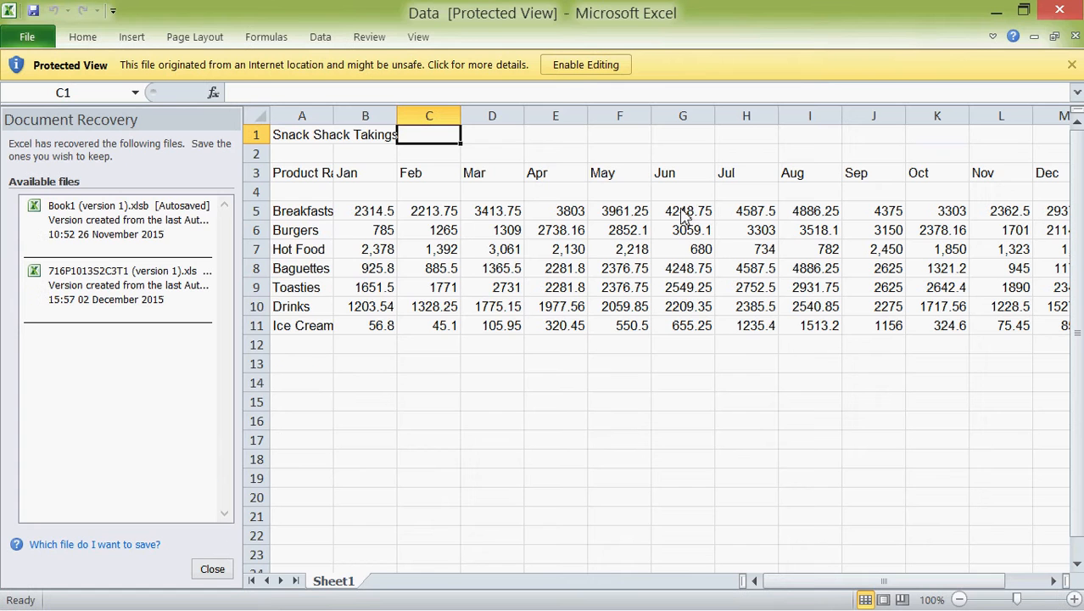
Step: Close the Document Recovery pane, choosing to keep the recovered files available for viewing
{"action": "left_click", "coordinate": [218, 570]}
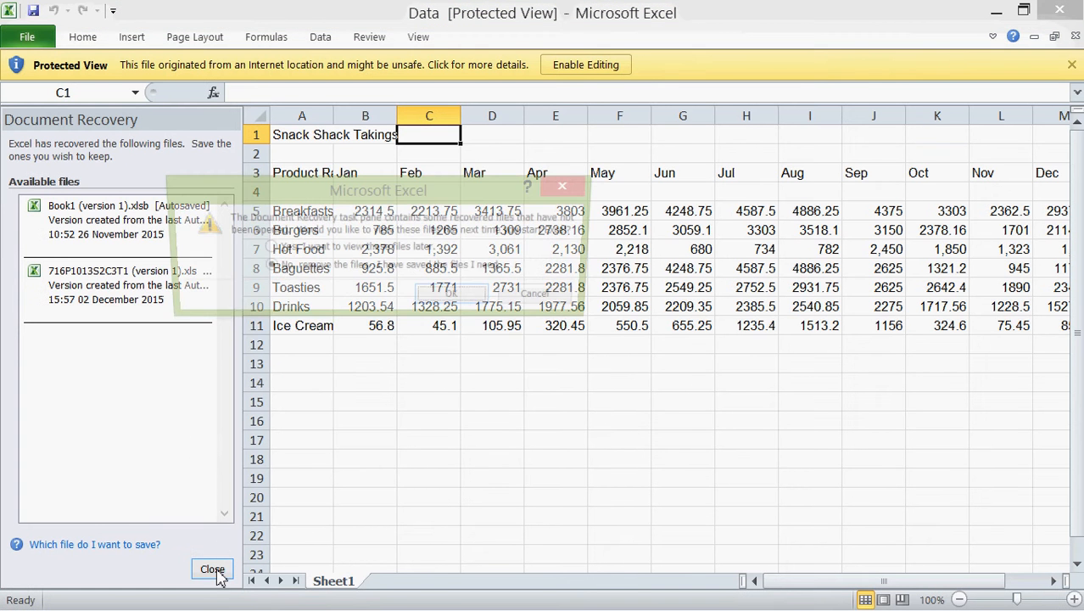
{"action": "left_click", "coordinate": [373, 249]}
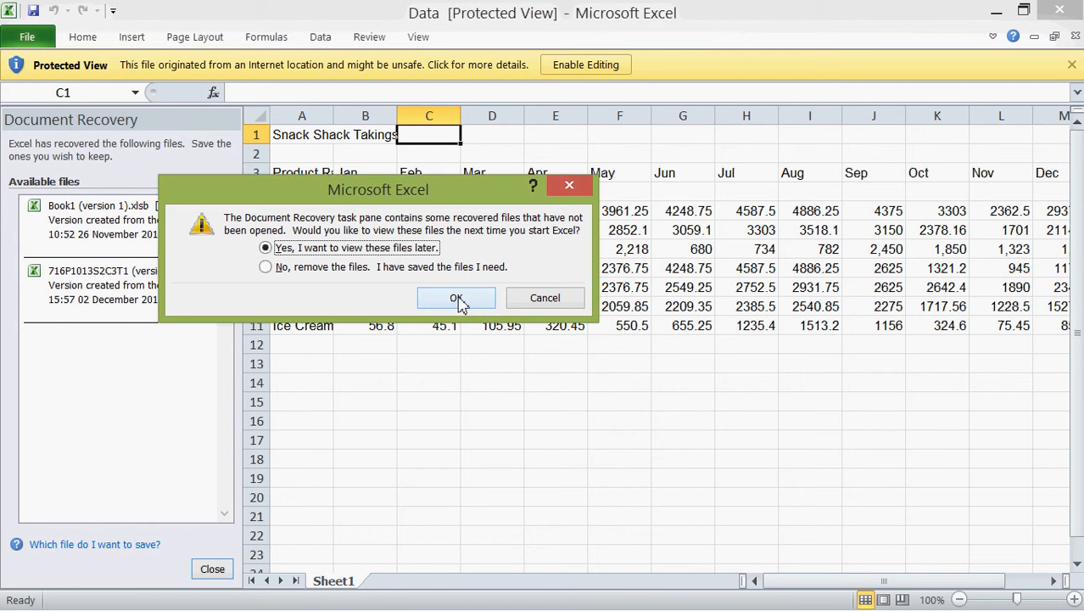
{"action": "left_click", "coordinate": [458, 299]}
{"action": "left_click", "coordinate": [254, 402]}
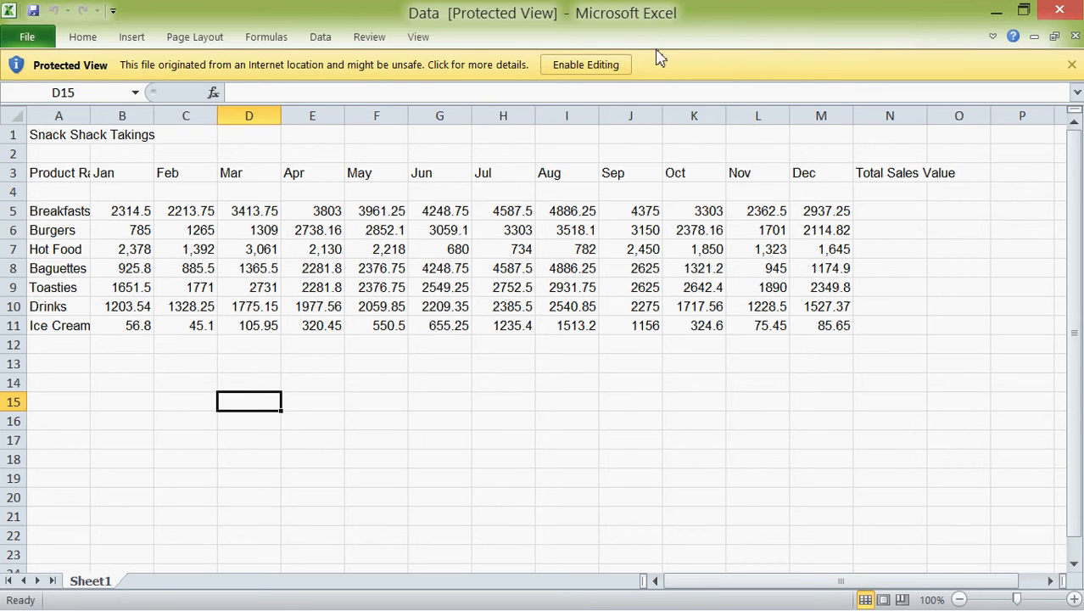
Step: Dismiss the Protected View warning and enable editing of the downloaded workbook
{"action": "left_click", "coordinate": [1072, 68]}
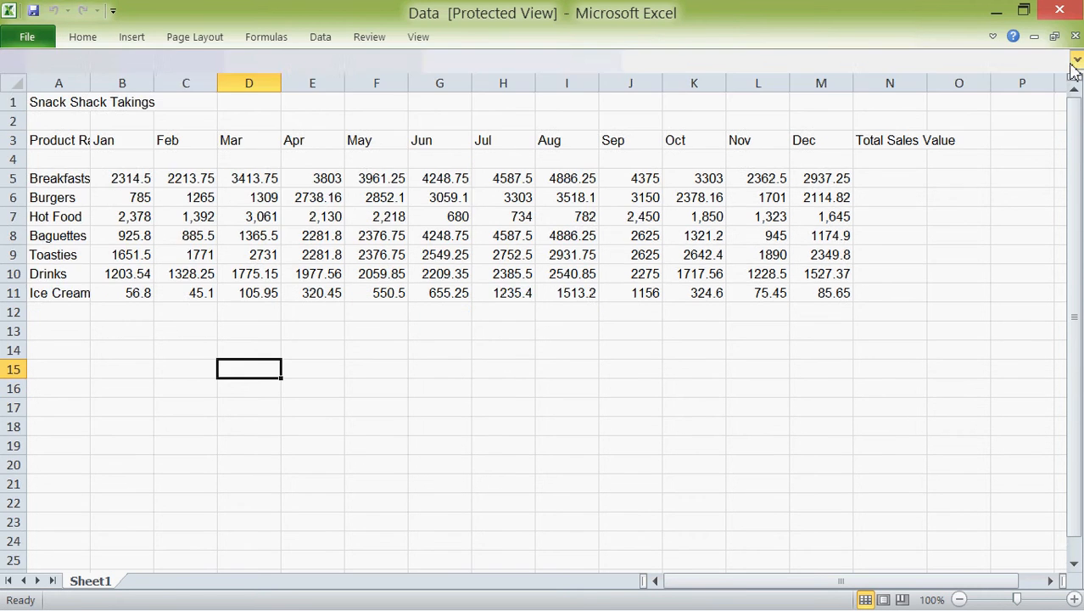
{"action": "left_click", "coordinate": [540, 390]}
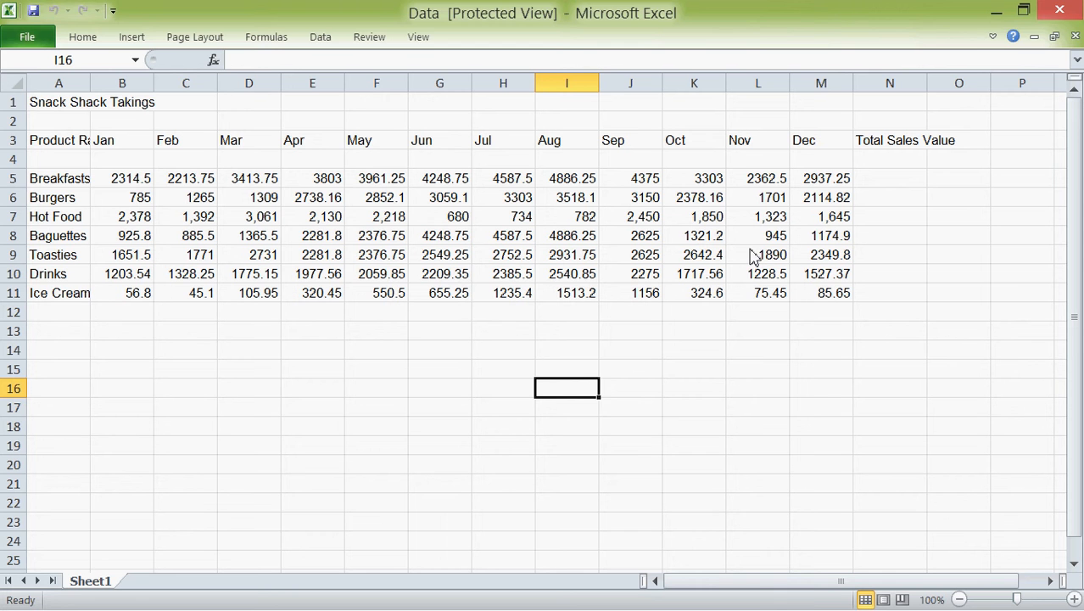
{"action": "left_click", "coordinate": [562, 257]}
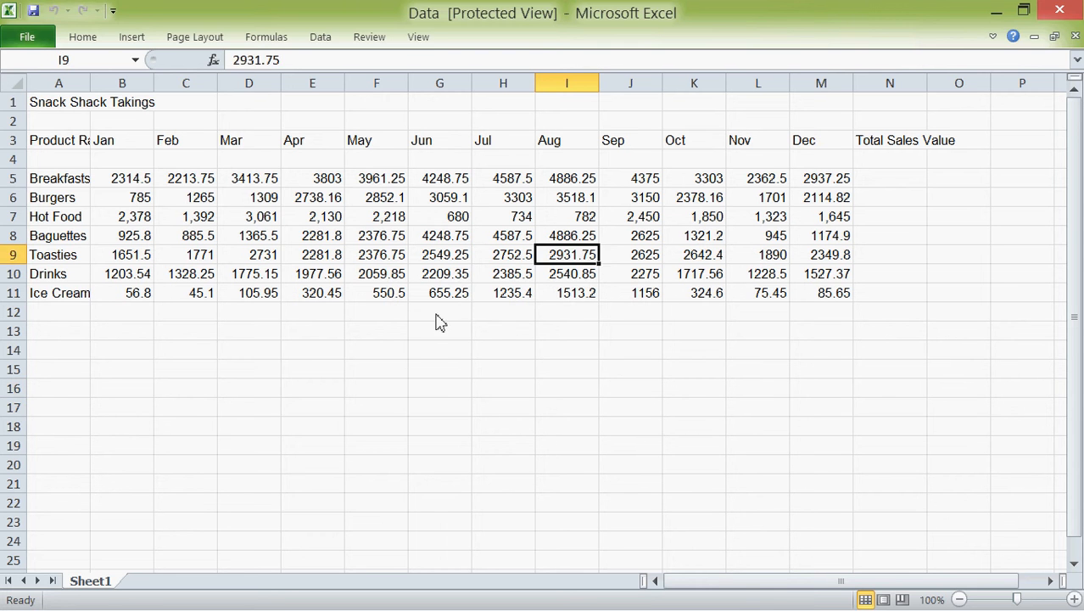
{"action": "left_click", "coordinate": [368, 351]}
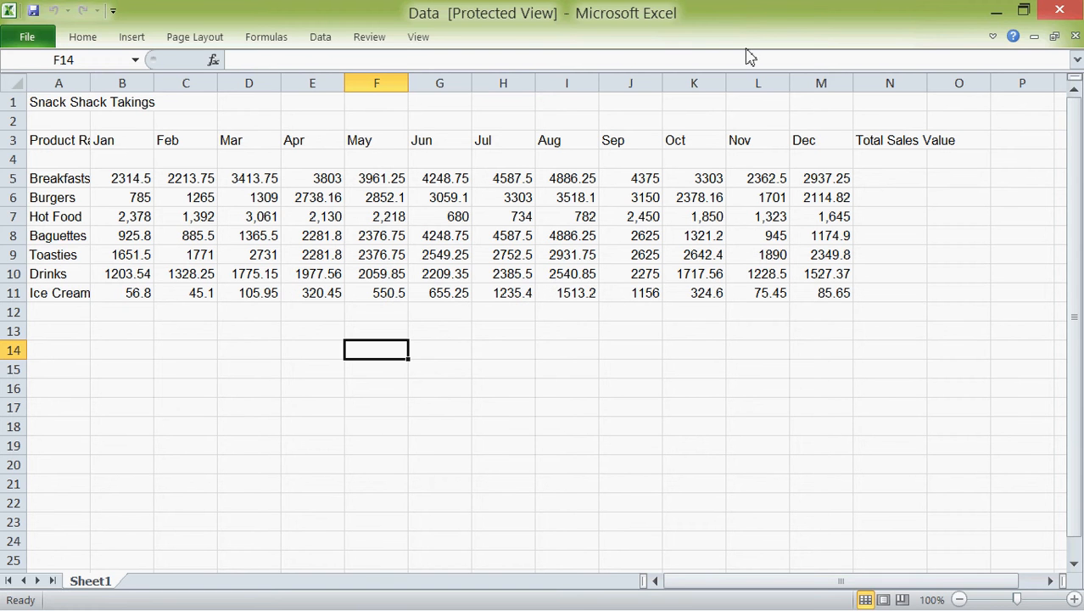
{"action": "left_click", "coordinate": [97, 40]}
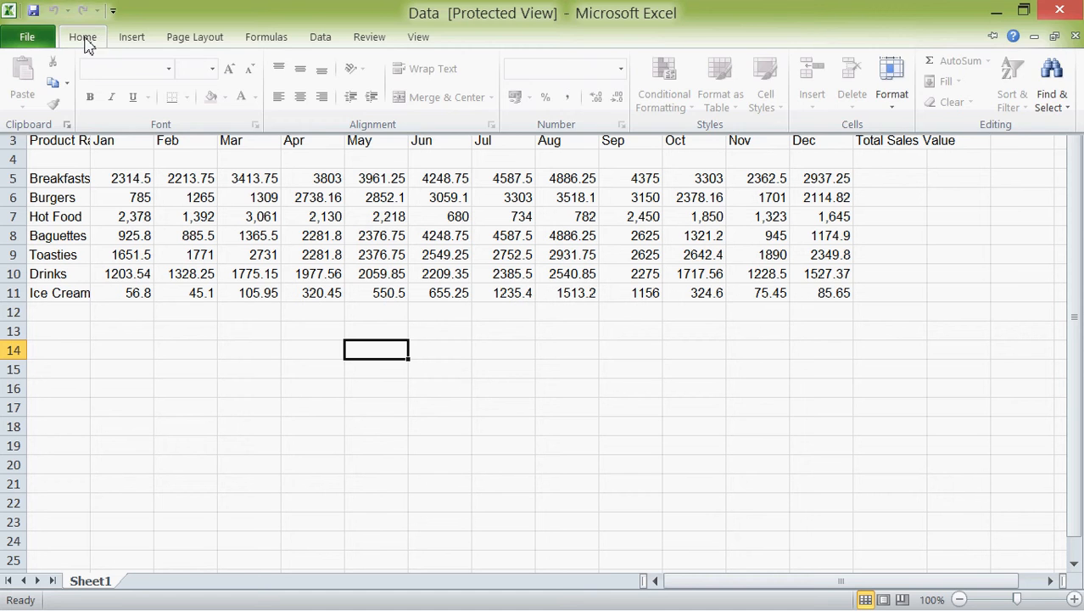
{"action": "left_click", "coordinate": [88, 41]}
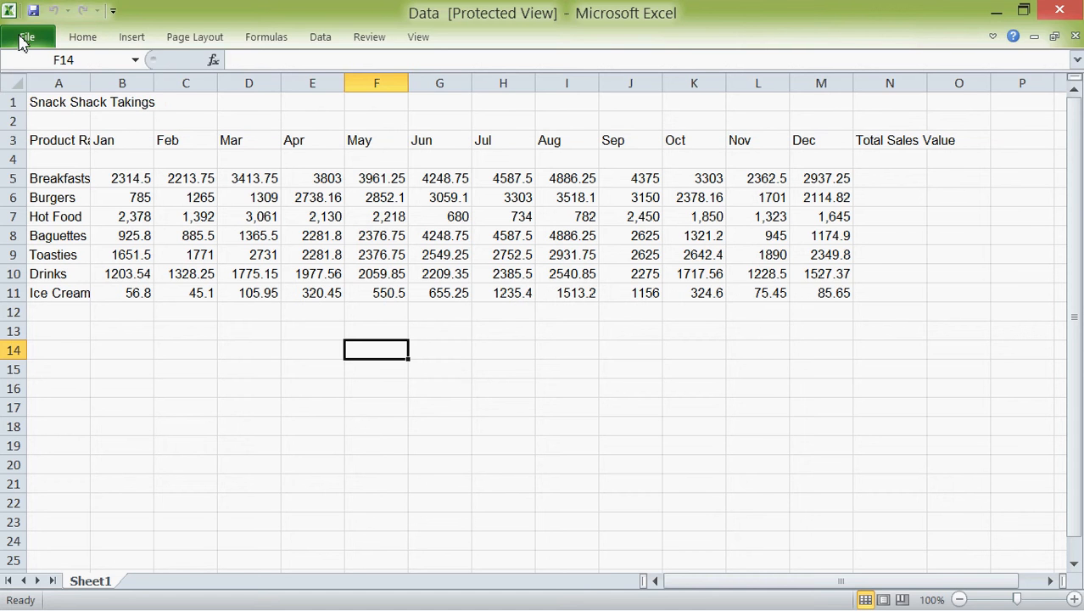
{"action": "left_click", "coordinate": [23, 39]}
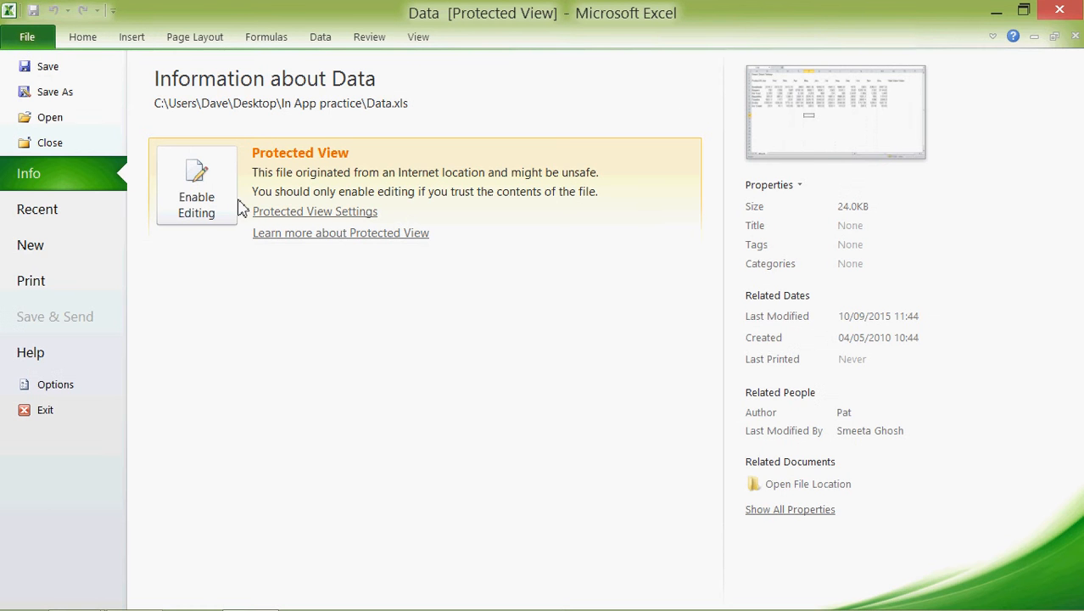
{"action": "left_click", "coordinate": [206, 206]}
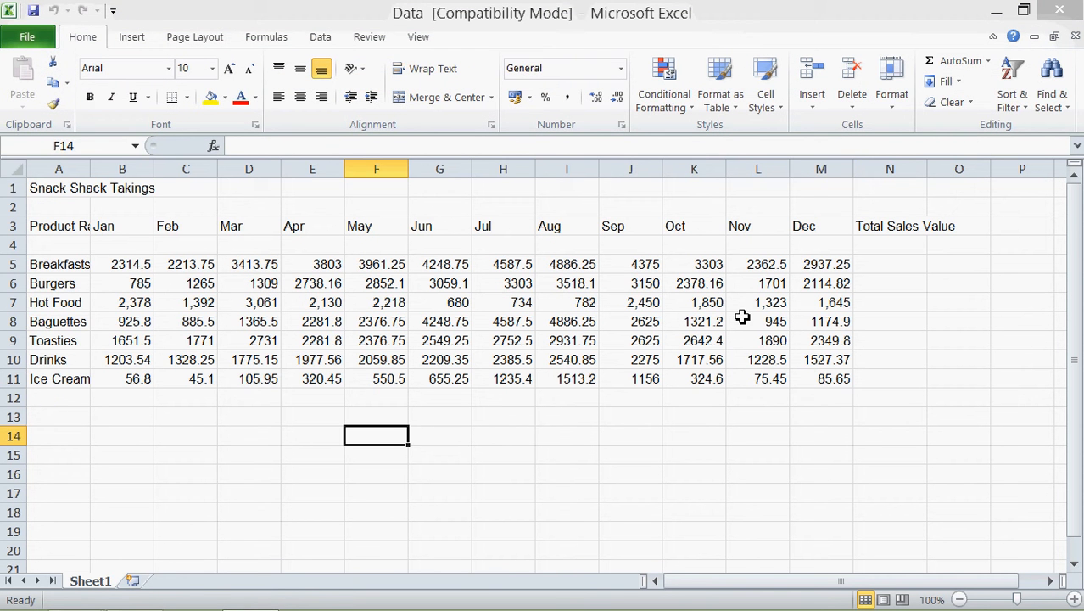
{"action": "left_click", "coordinate": [801, 396]}
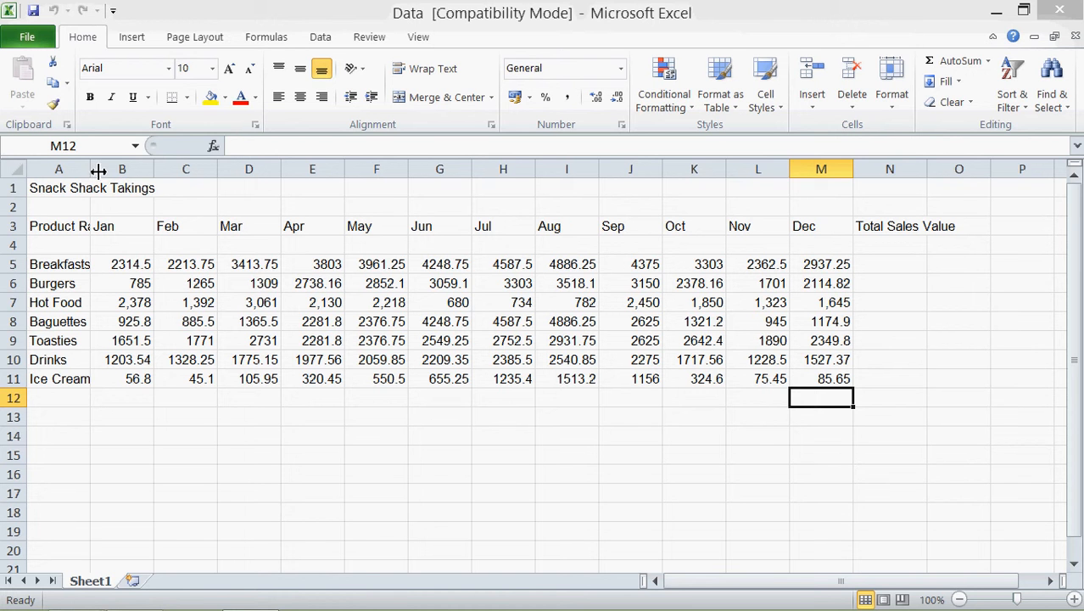
Step: Widen columns A, B and C by hand and fit column D to its contents
{"action": "mouse_move", "coordinate": [99, 172]}
{"action": "left_mouse_down"}
{"action": "mouse_move", "coordinate": [150, 171]}
{"action": "mouse_move", "coordinate": [110, 170]}
{"action": "left_mouse_up"}
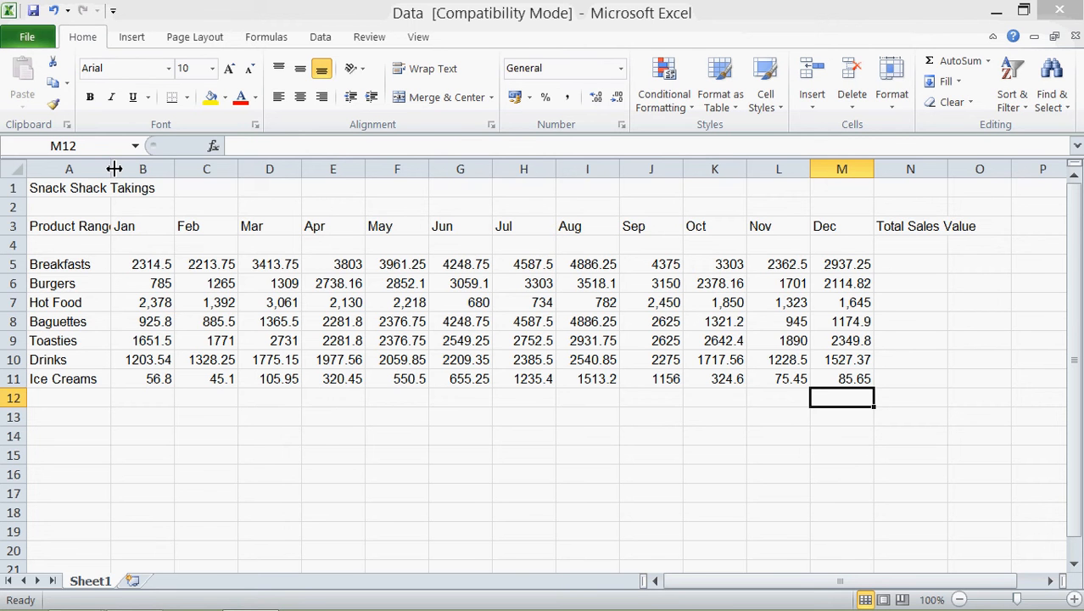
{"action": "left_click_drag", "start_coordinate": [112, 169], "coordinate": [282, 171]}
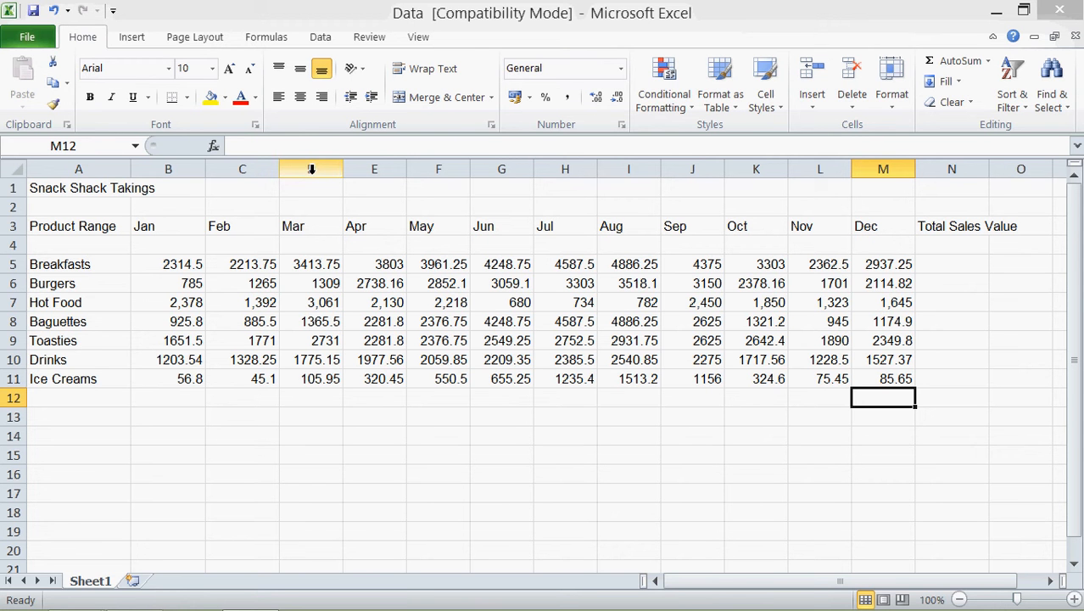
{"action": "left_click", "coordinate": [311, 170]}
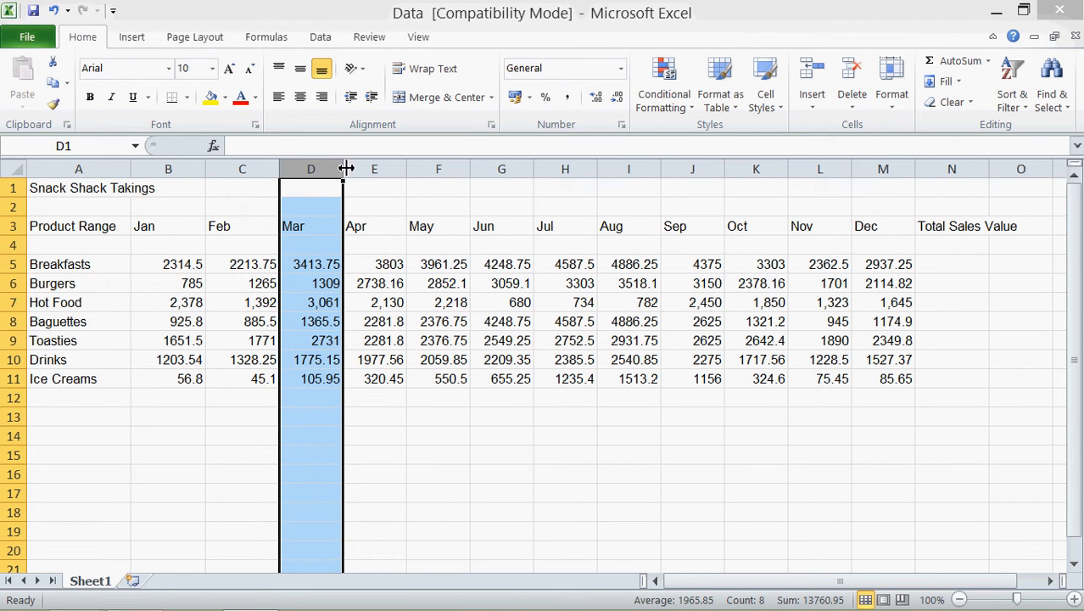
{"action": "double_click", "coordinate": [344, 168]}
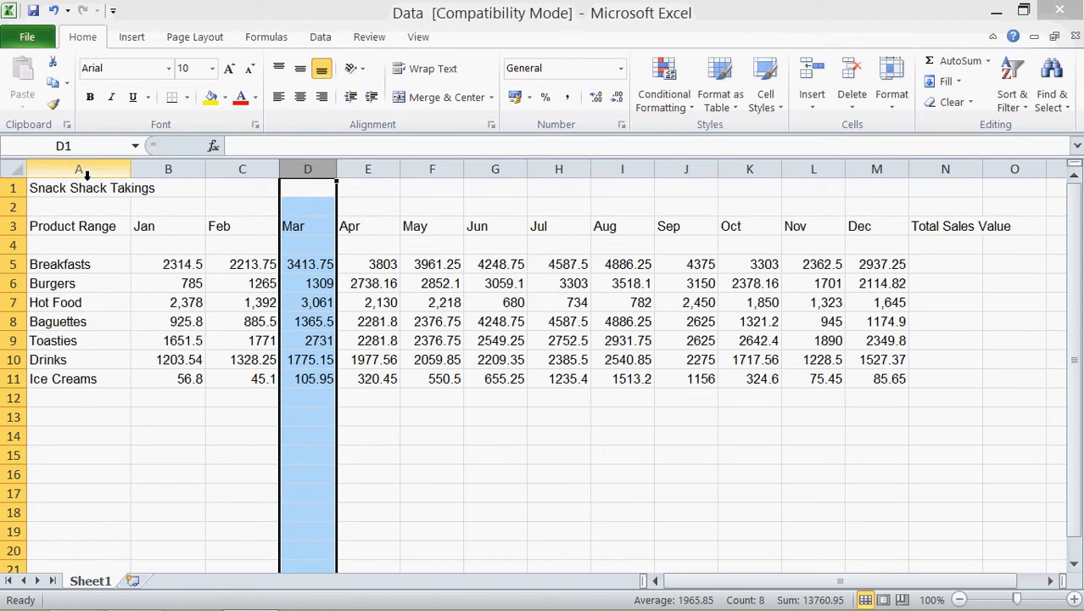
Step: Autofit the widths of all columns in the sheet to their contents at once
{"action": "left_click", "coordinate": [5, 171]}
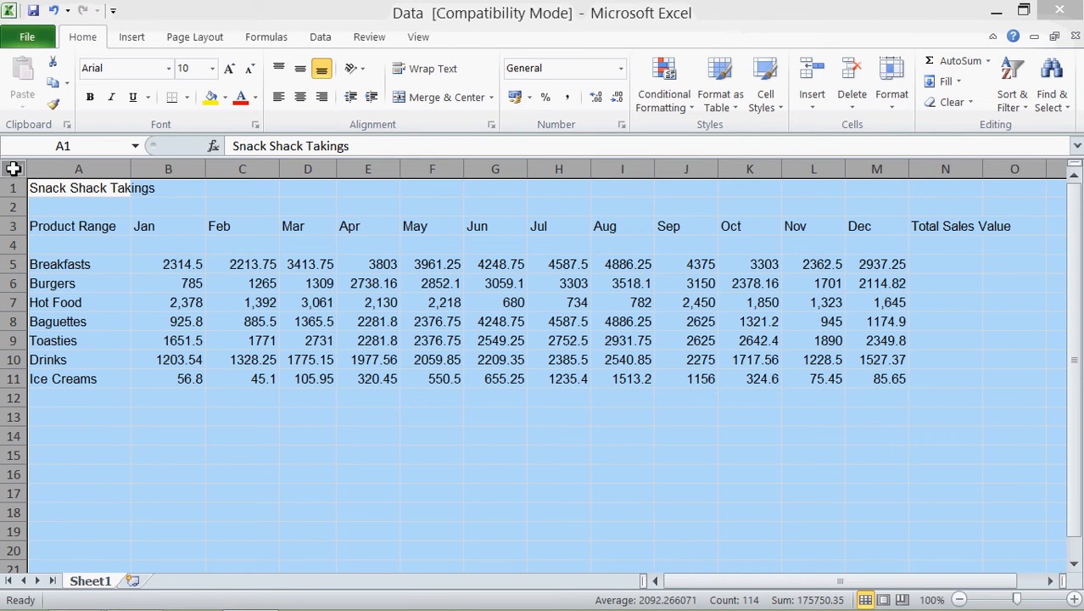
{"action": "double_click", "coordinate": [132, 169]}
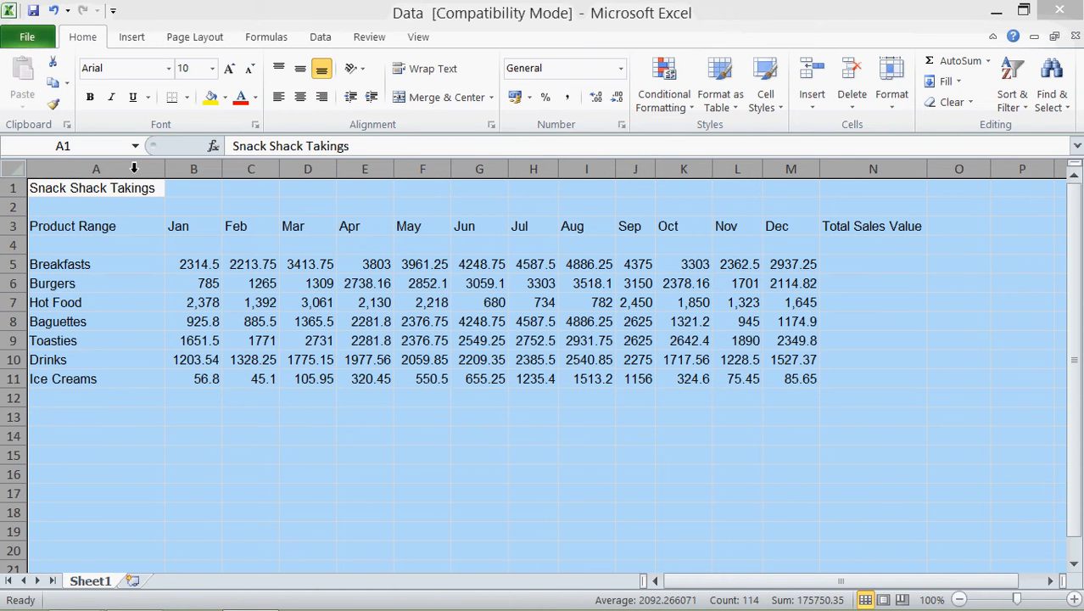
{"action": "left_click", "coordinate": [330, 478]}
{"action": "left_click", "coordinate": [697, 452]}
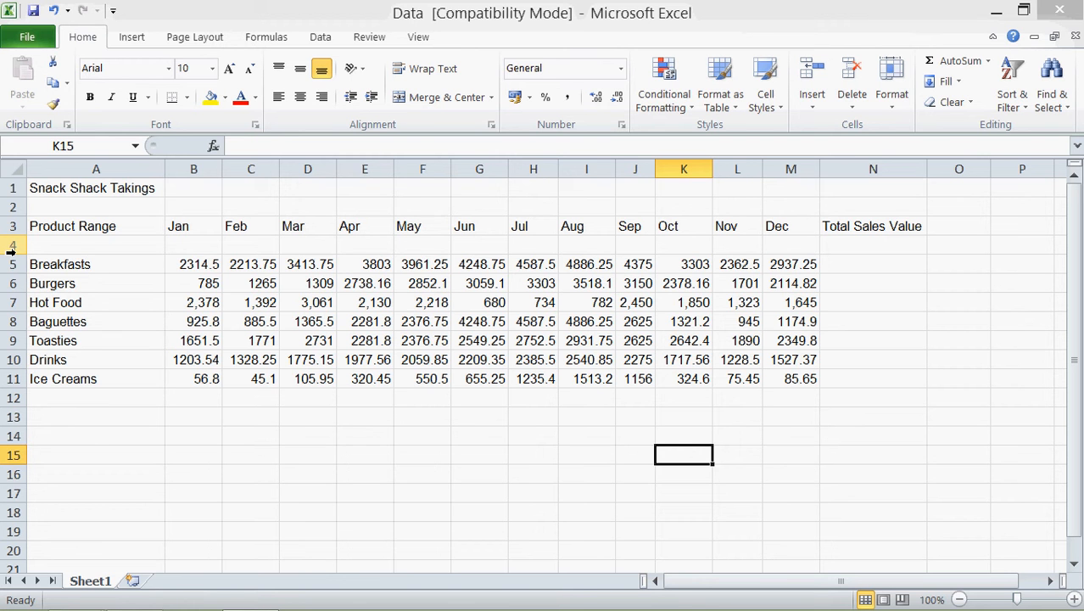
Step: Delete the empty row 4 between the column headings and the Breakfasts row
{"action": "left_click", "coordinate": [99, 252]}
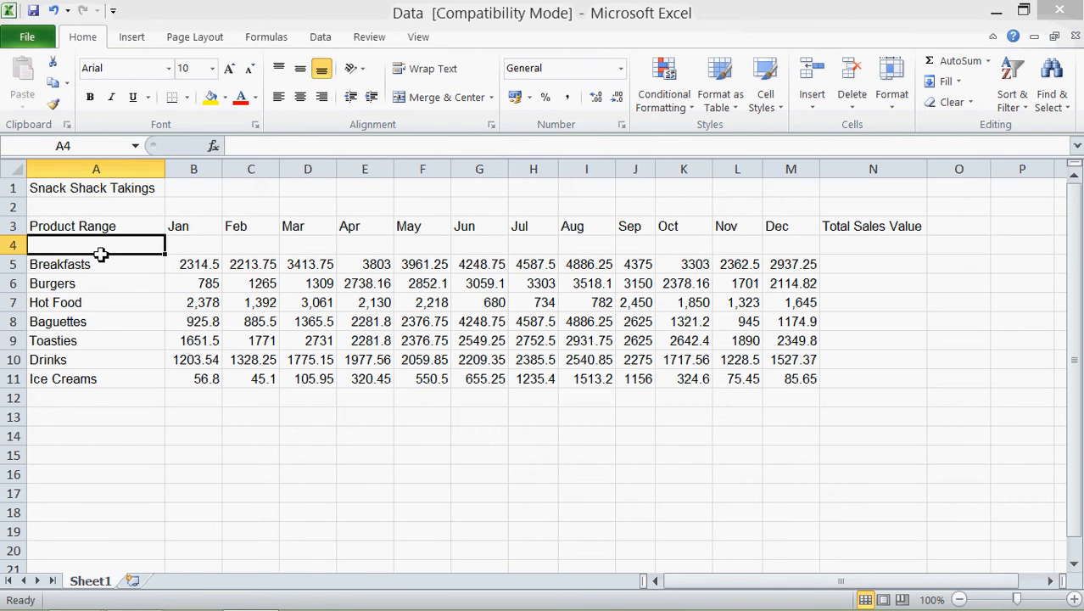
{"action": "left_click_drag", "start_coordinate": [100, 254], "coordinate": [809, 242]}
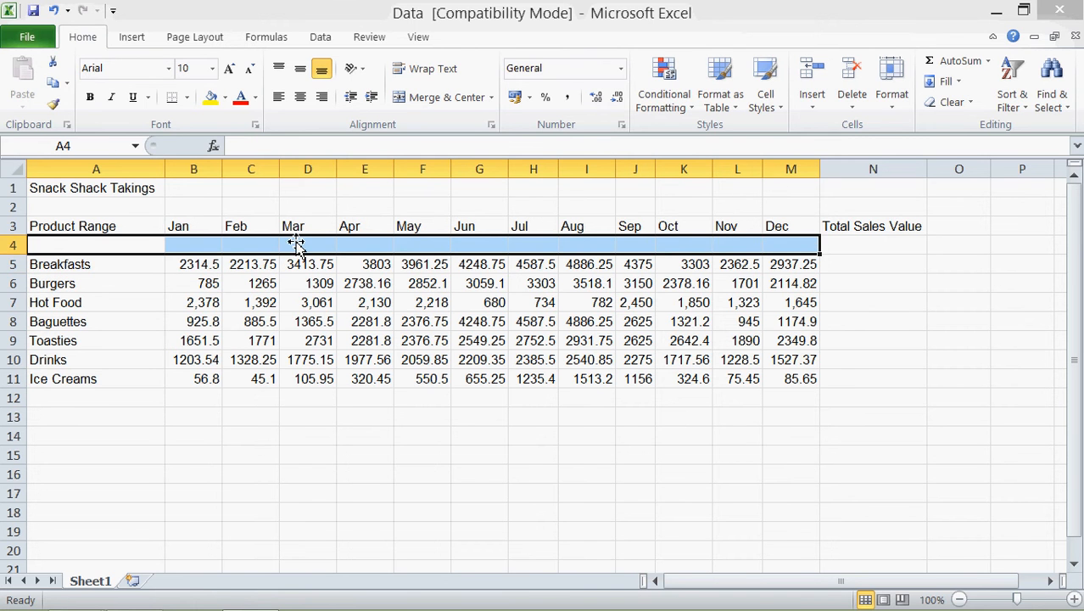
{"action": "left_click", "coordinate": [12, 246]}
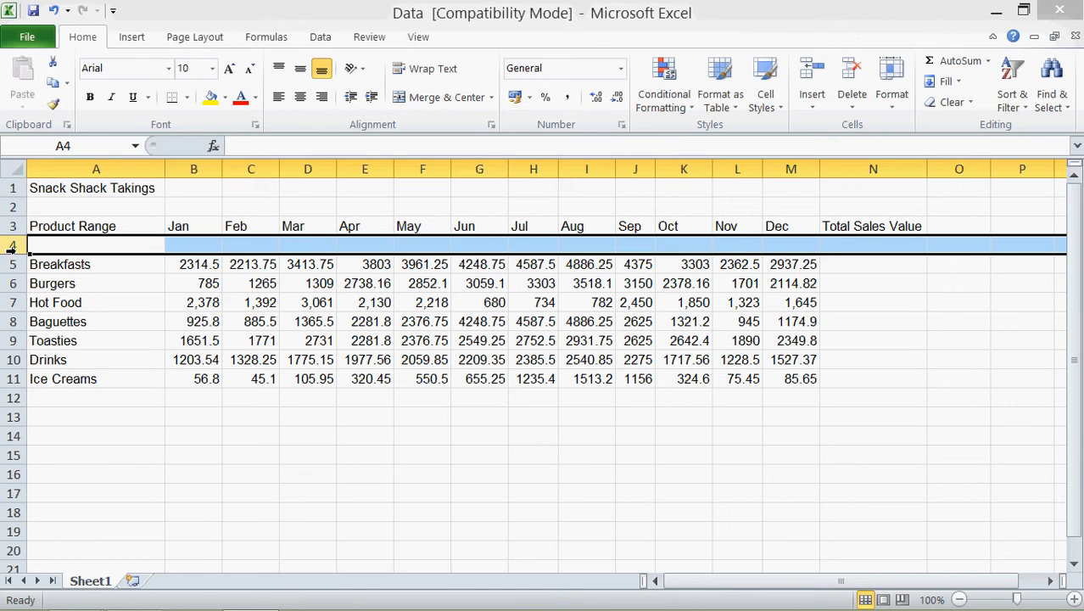
{"action": "right_click", "coordinate": [61, 249]}
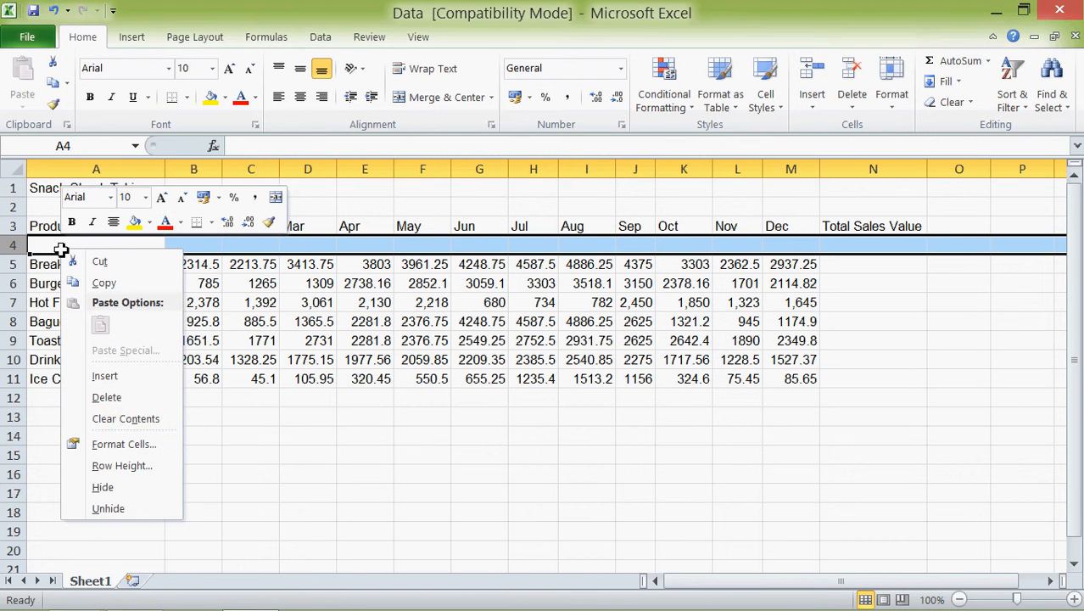
{"action": "left_click", "coordinate": [119, 399]}
{"action": "left_click", "coordinate": [308, 430]}
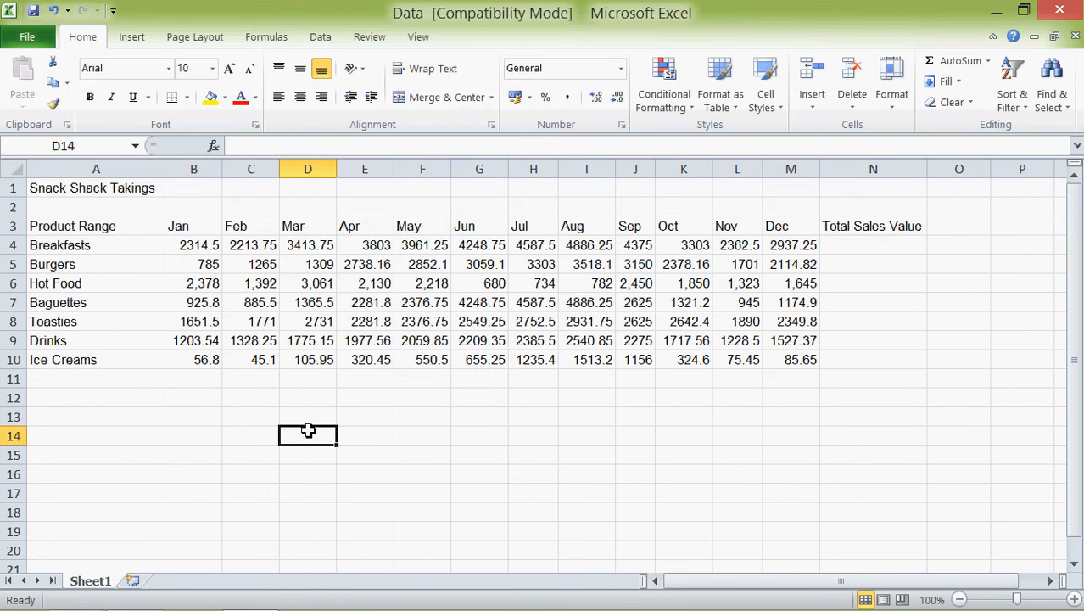
{"action": "left_click", "coordinate": [154, 340]}
{"action": "left_click", "coordinate": [408, 370]}
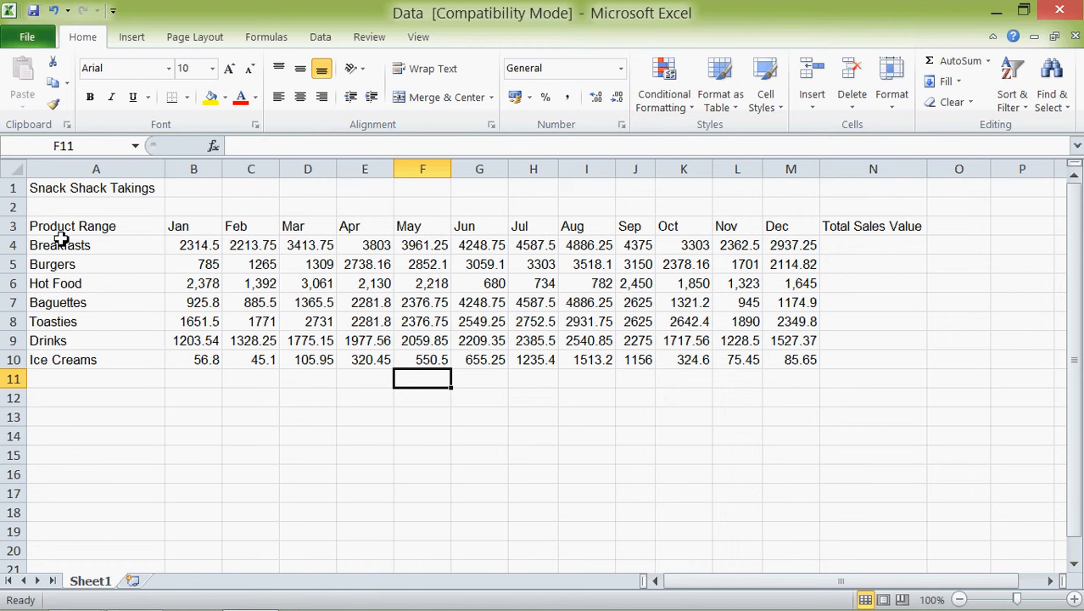
Step: Apply the Title cell style to the Snack Shack Takings heading in cell A1
{"action": "left_click", "coordinate": [65, 189]}
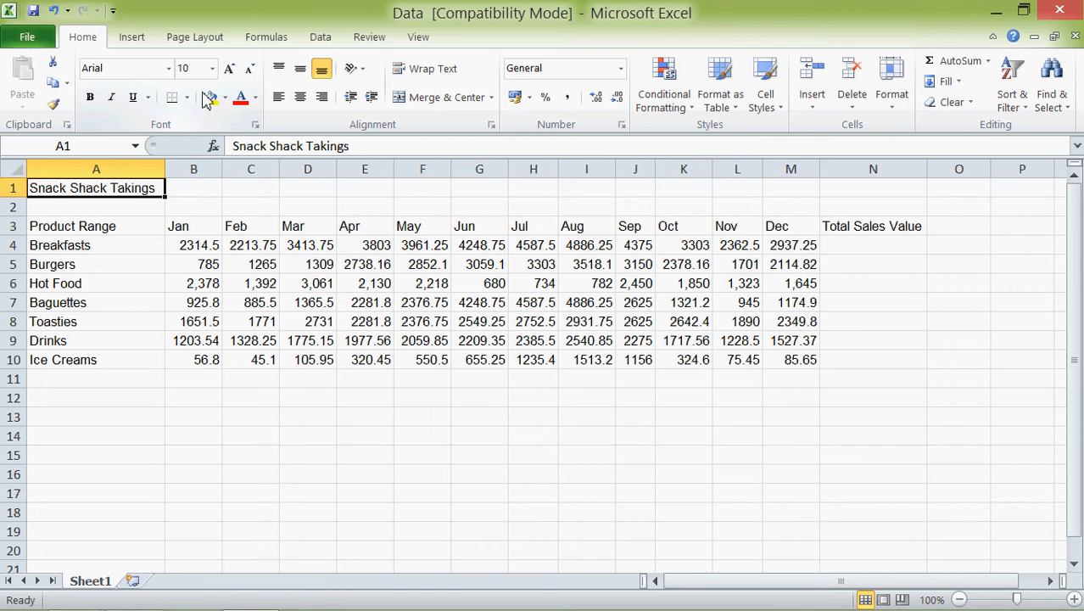
{"action": "left_click", "coordinate": [760, 108]}
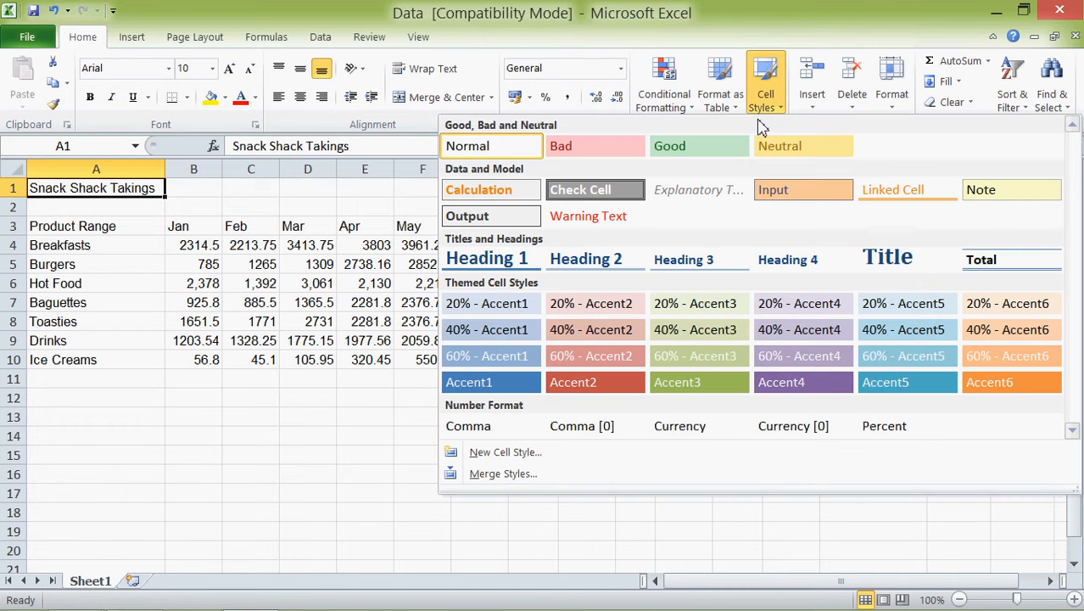
{"action": "left_click", "coordinate": [883, 264]}
{"action": "left_click", "coordinate": [207, 464]}
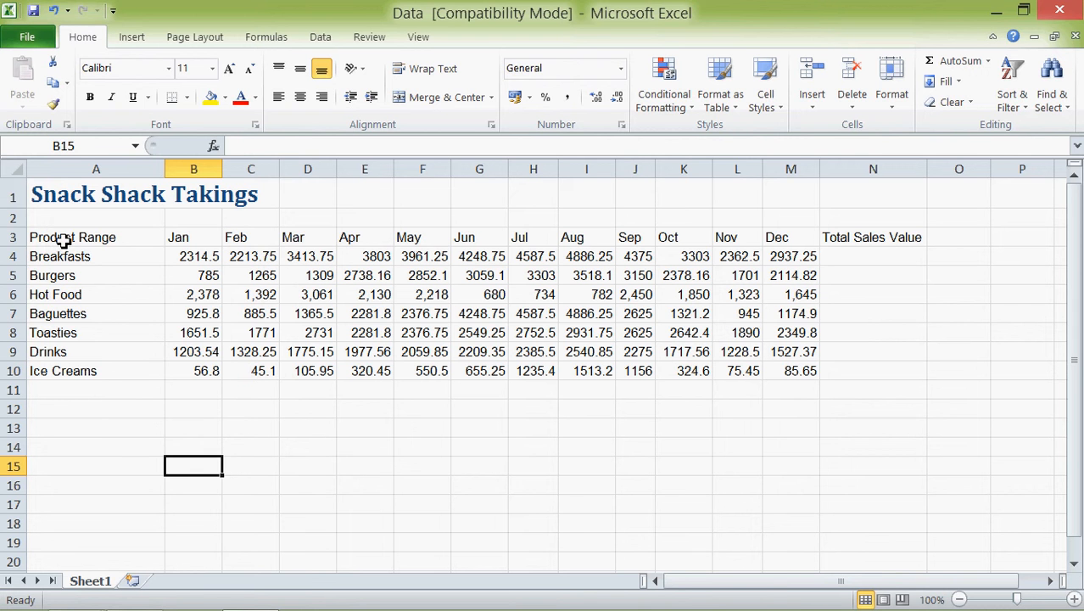
Step: Make the column headings in row 3, from Product Range to Total Sales Value, bold
{"action": "left_click_drag", "start_coordinate": [64, 241], "coordinate": [858, 240]}
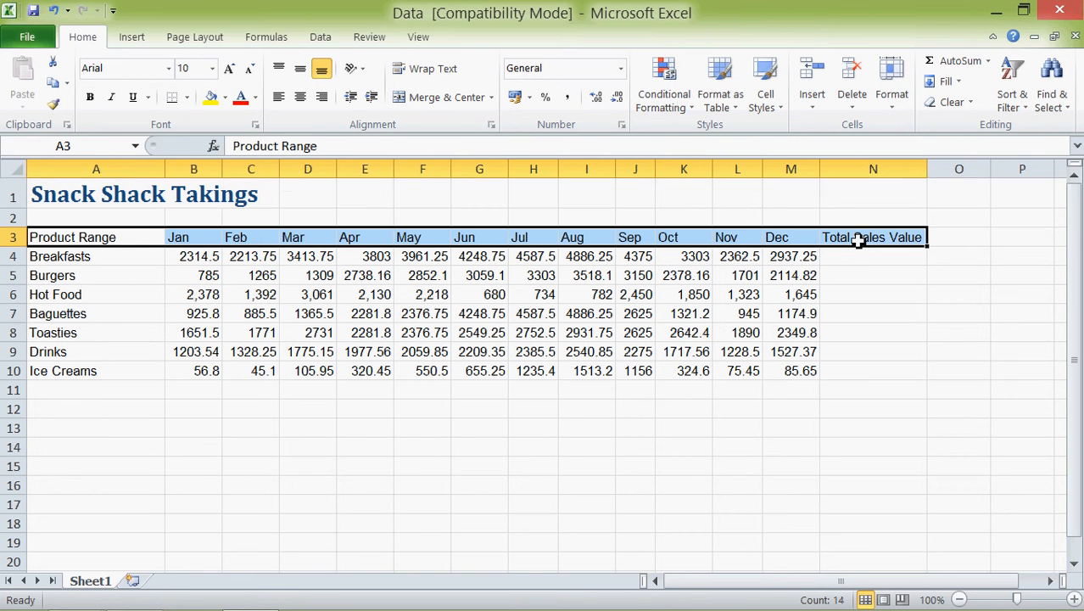
{"action": "left_click", "coordinate": [89, 98]}
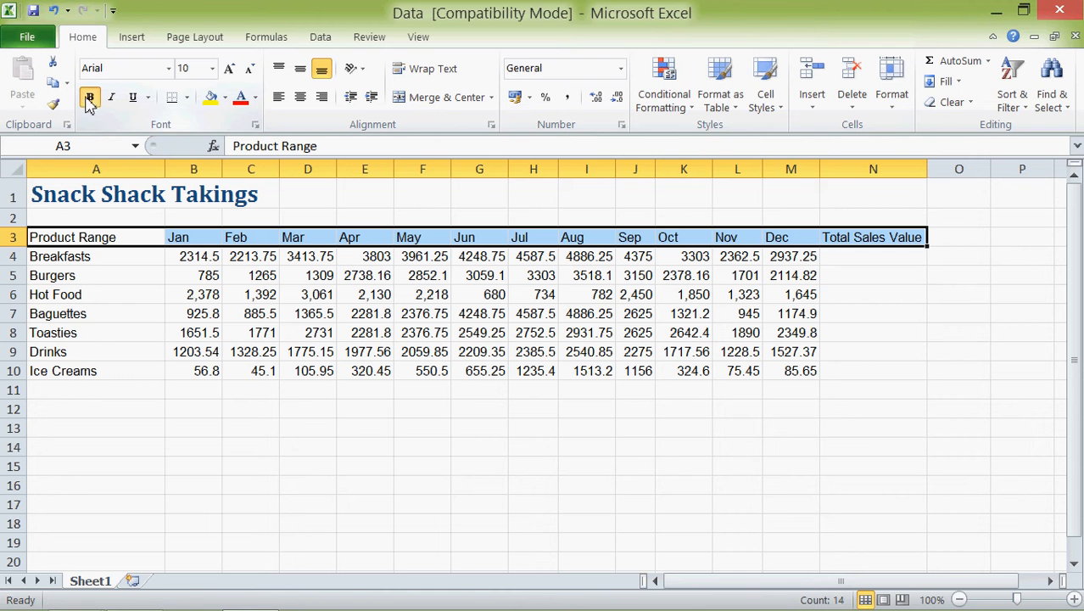
{"action": "left_click", "coordinate": [425, 391]}
Step: Format the range A3:N10 as a table with headers, using the light blue banded table style
{"action": "left_click", "coordinate": [51, 237]}
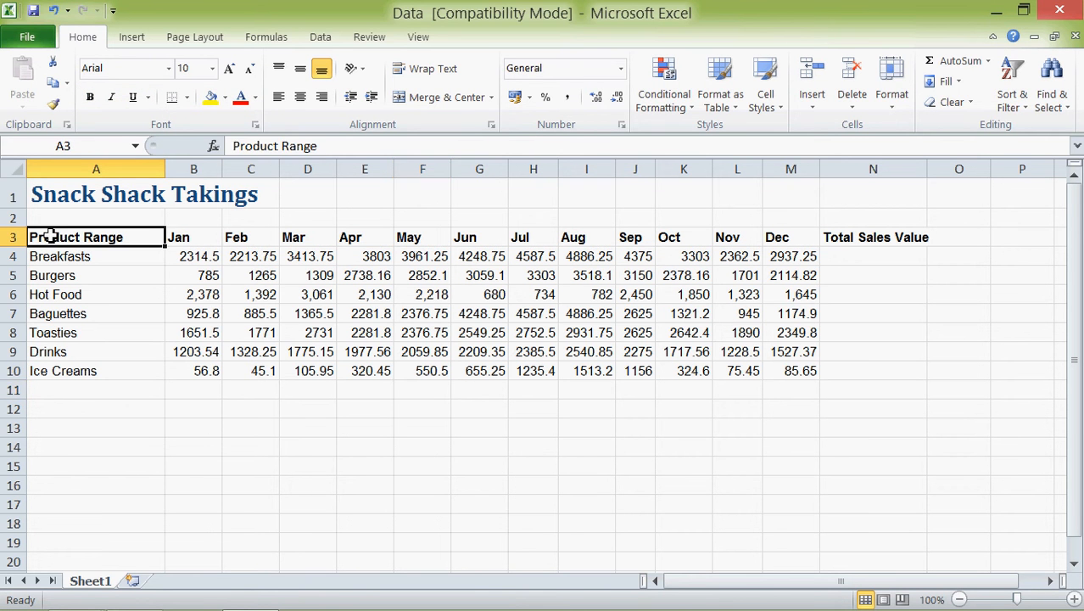
{"action": "left_click_drag", "start_coordinate": [51, 237], "coordinate": [896, 376]}
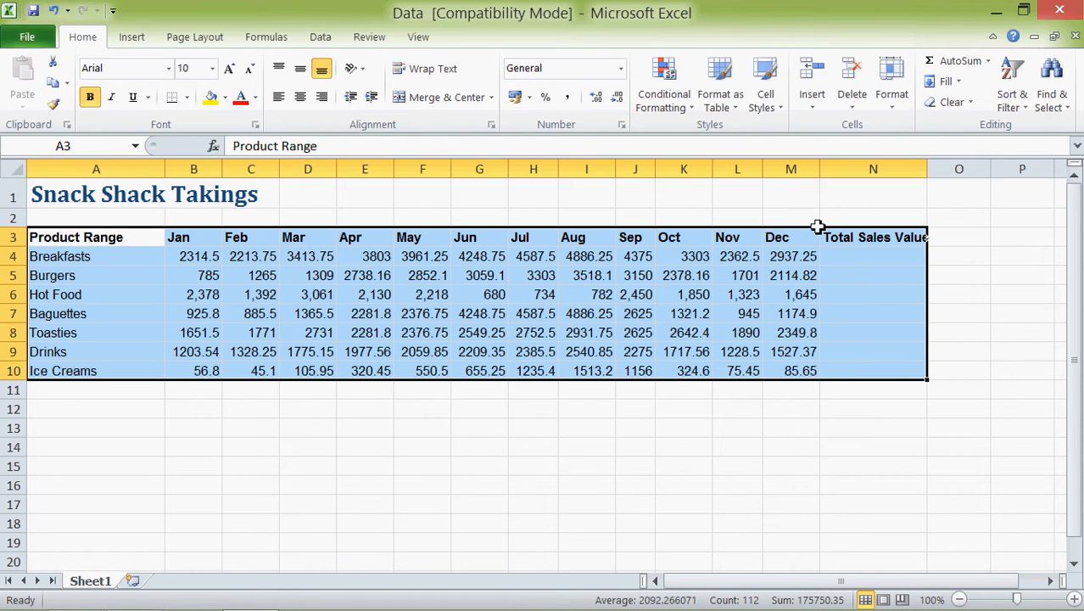
{"action": "left_click", "coordinate": [718, 108]}
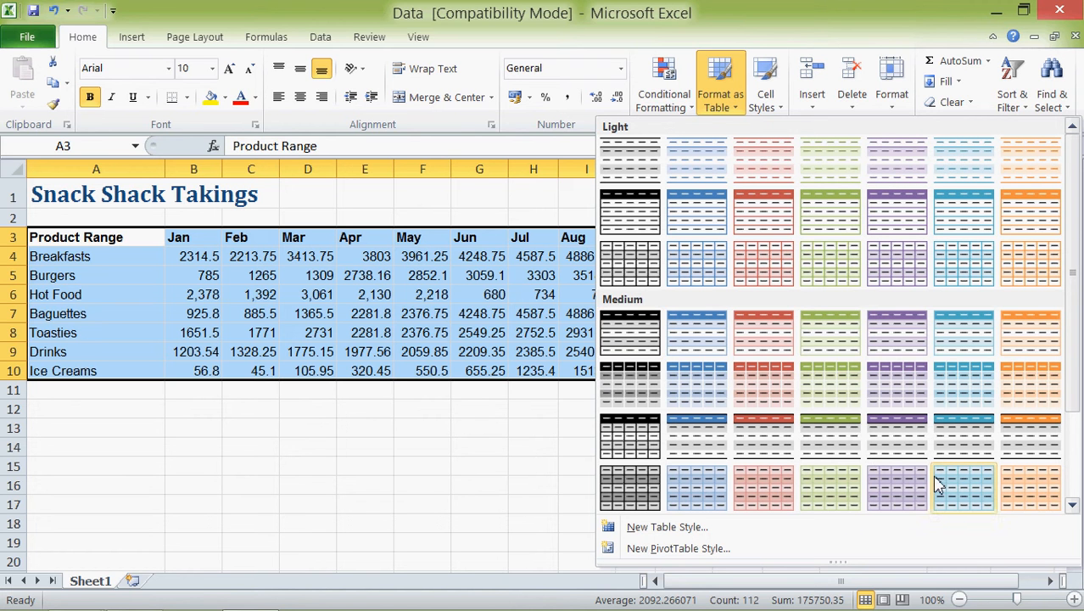
{"action": "left_click", "coordinate": [689, 161]}
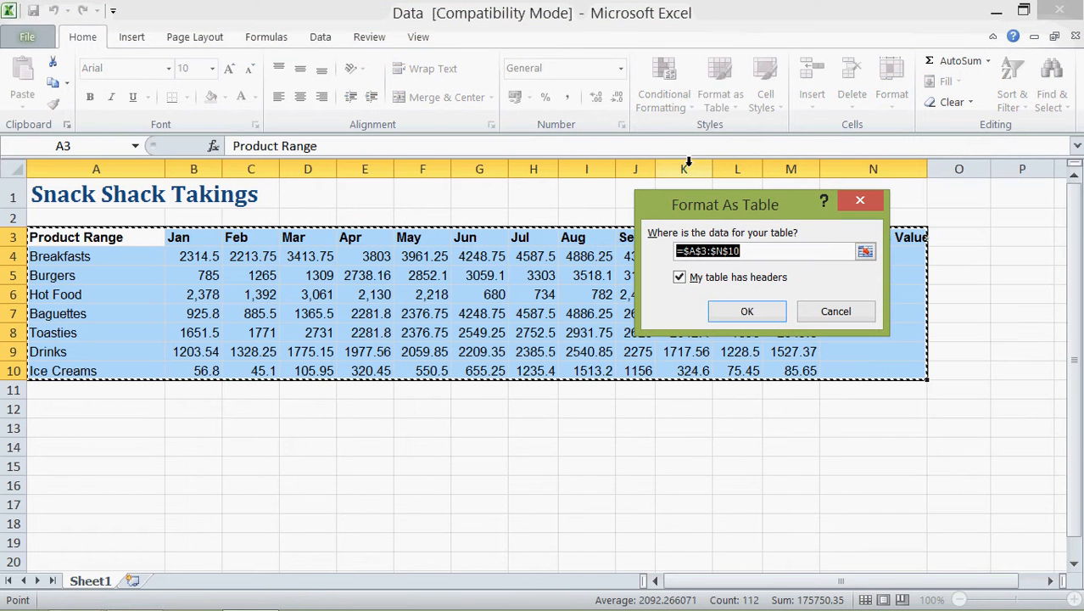
{"action": "left_click", "coordinate": [747, 312]}
{"action": "left_click", "coordinate": [729, 444]}
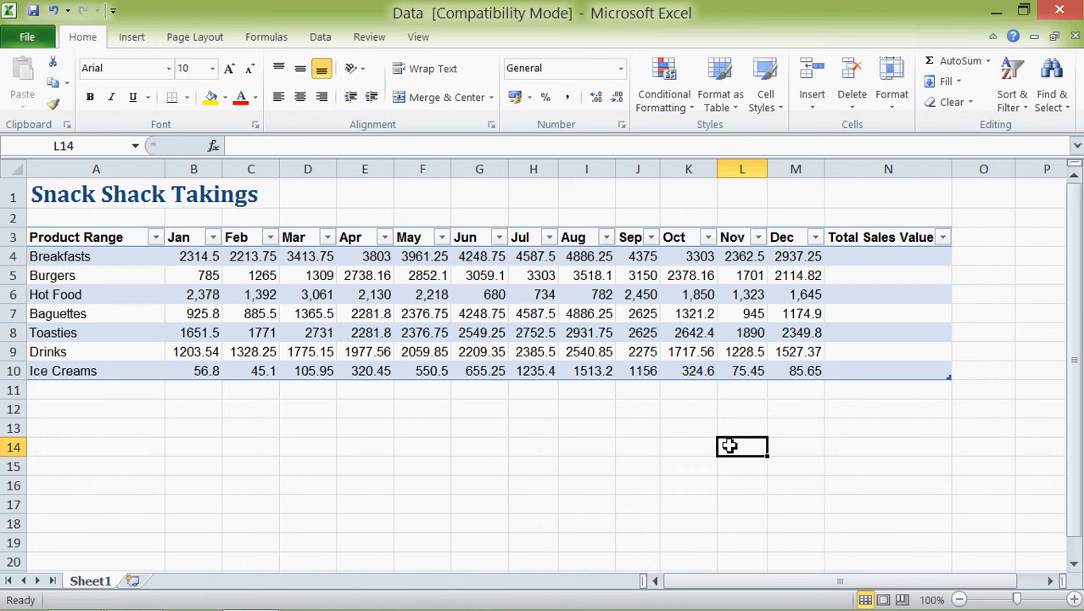
{"action": "left_click", "coordinate": [603, 485]}
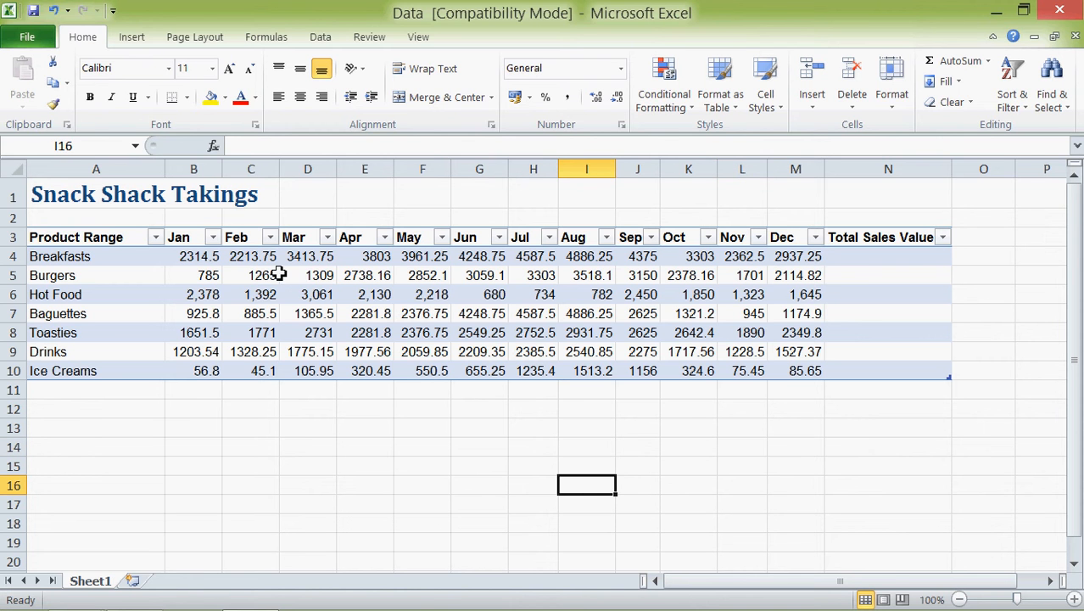
{"action": "left_click_drag", "start_coordinate": [195, 255], "coordinate": [818, 371]}
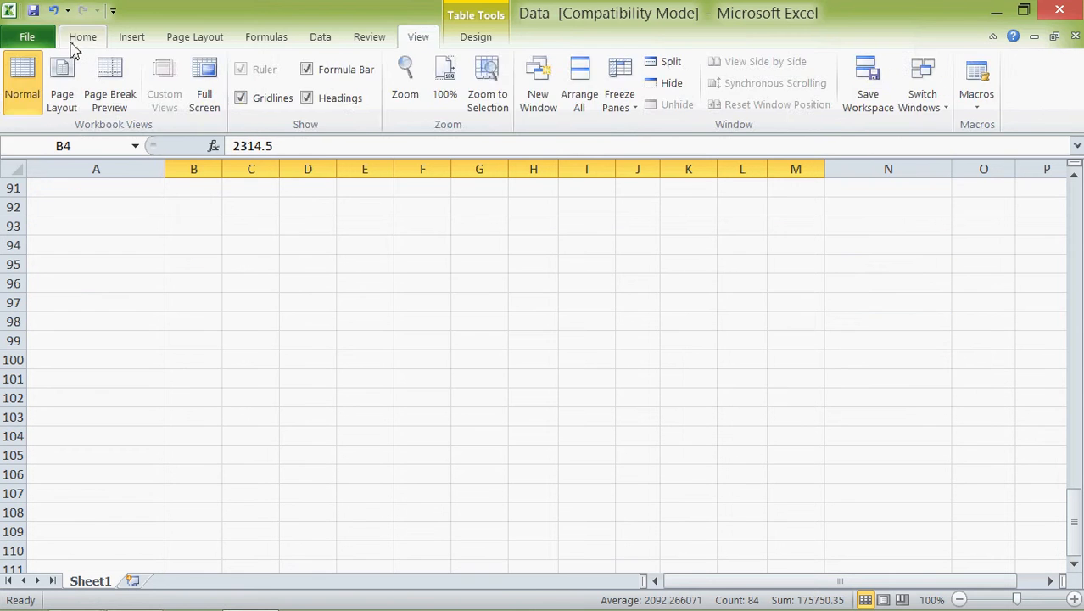
{"action": "left_click", "coordinate": [82, 39]}
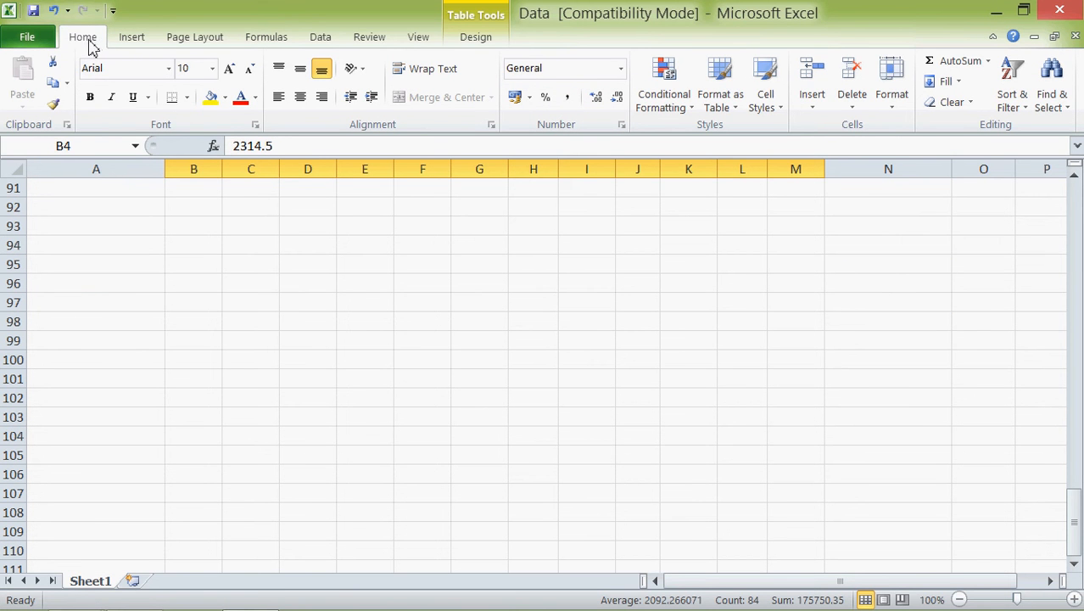
{"action": "left_click", "coordinate": [462, 230]}
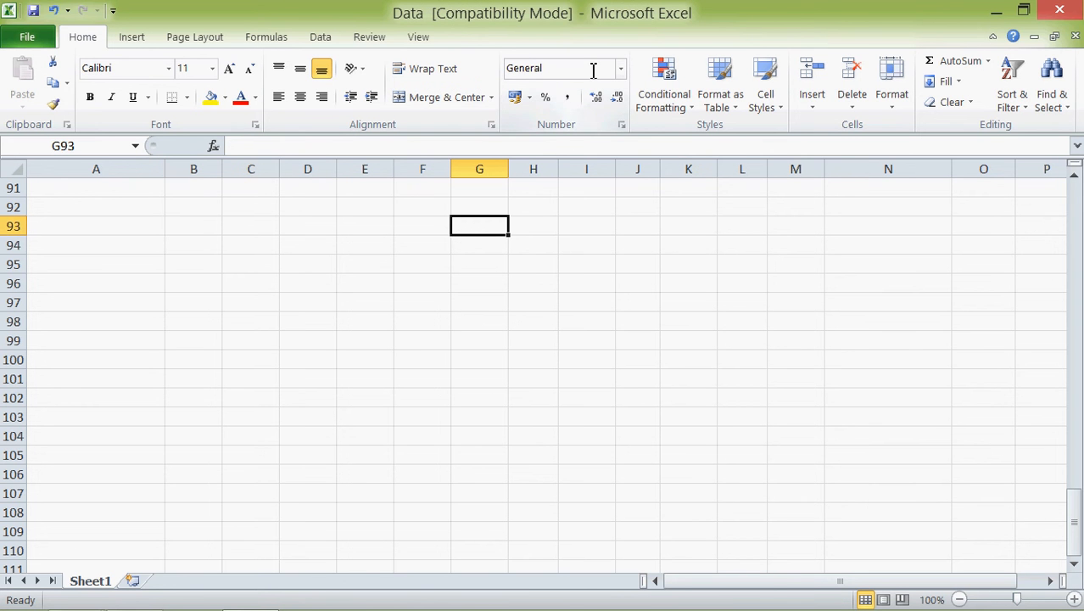
{"action": "left_click", "coordinate": [1075, 201]}
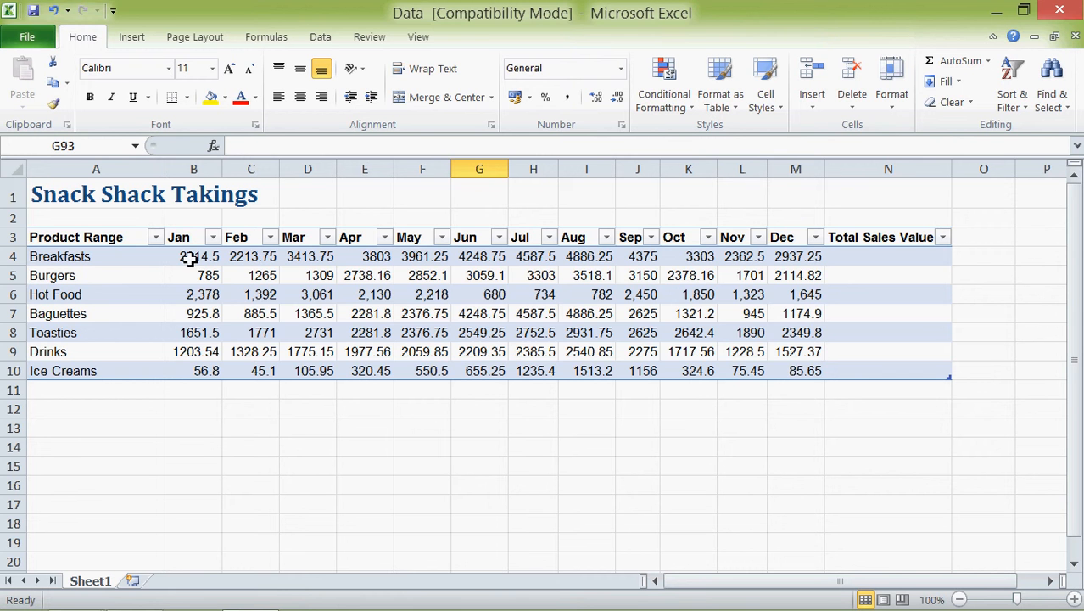
Step: Show the monthly sales figures in B4:M10 with two decimal places
{"action": "left_click_drag", "start_coordinate": [190, 257], "coordinate": [786, 375]}
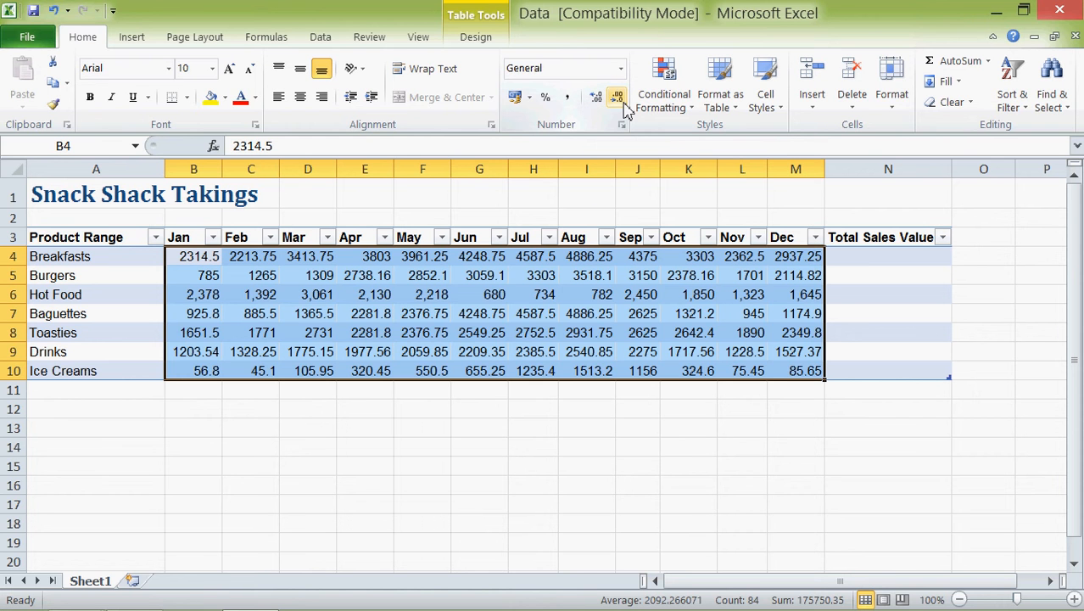
{"action": "left_click", "coordinate": [623, 103]}
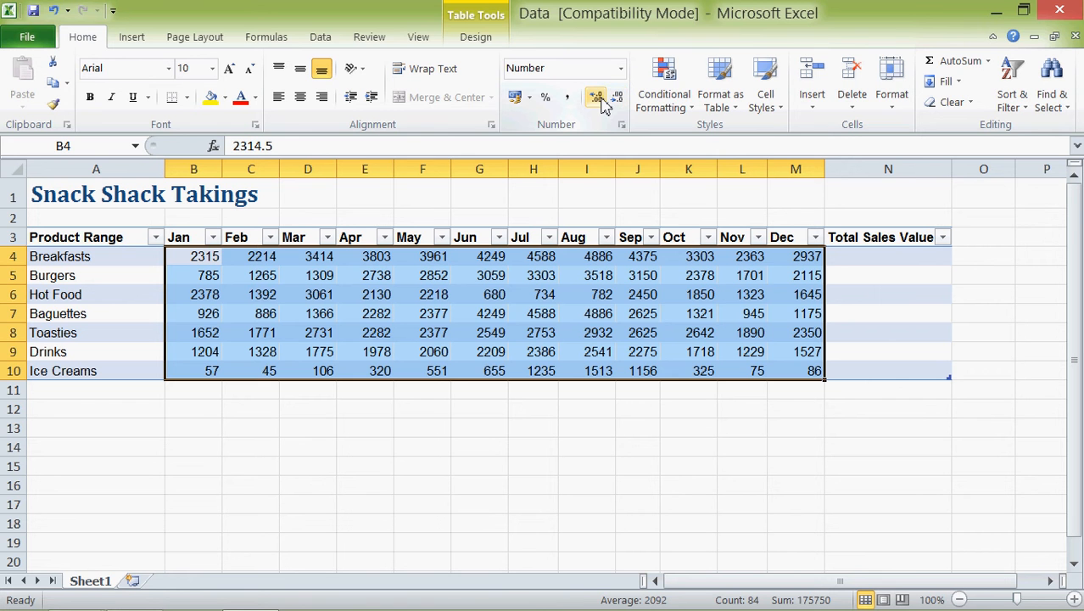
{"action": "left_click", "coordinate": [599, 98]}
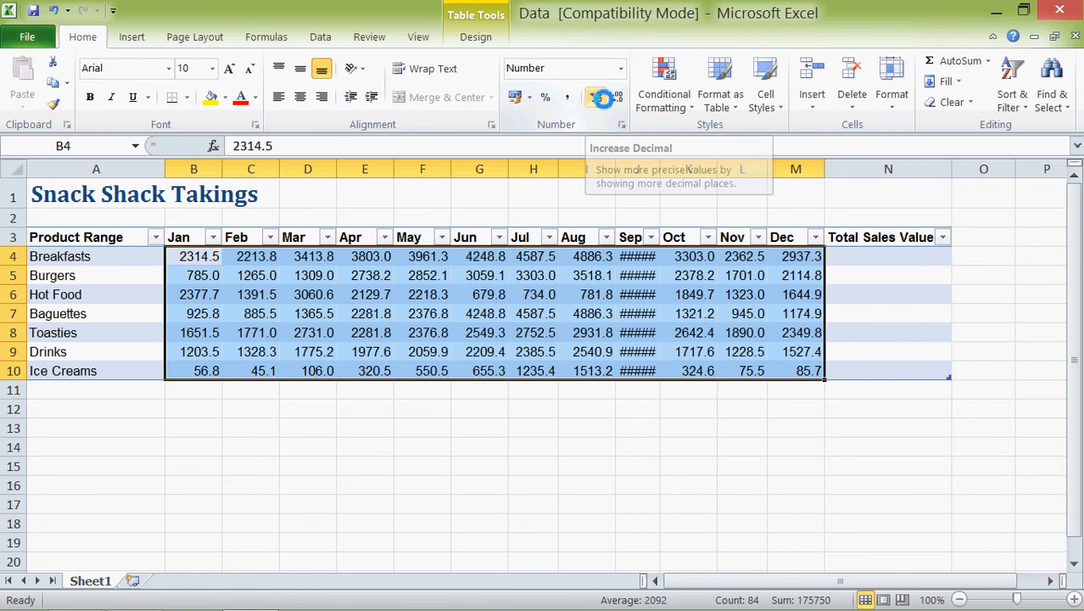
{"action": "left_click", "coordinate": [598, 98]}
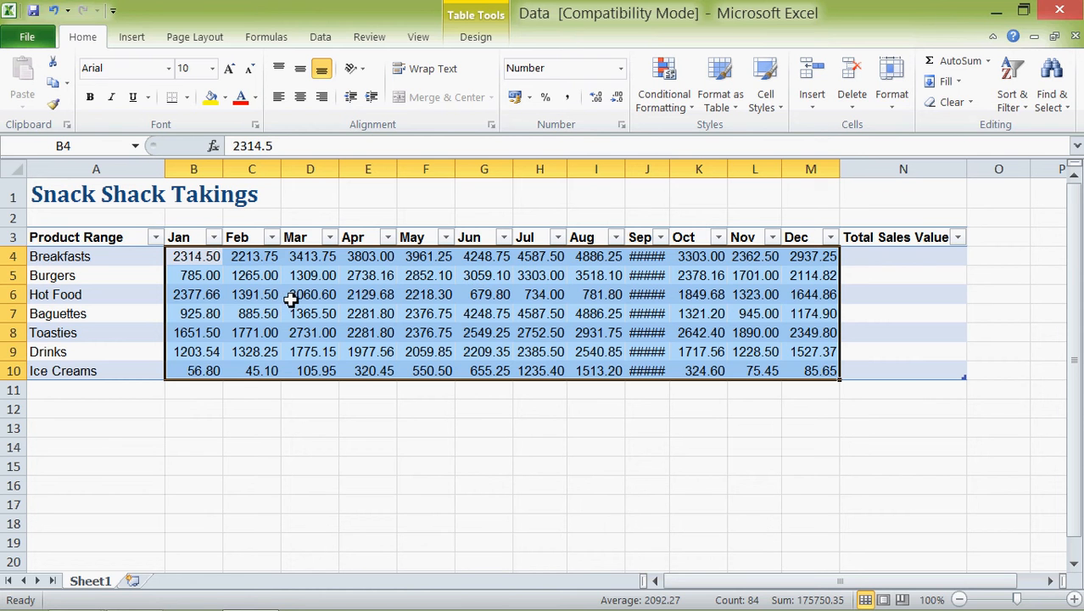
Step: Autofit the width of the Sep column to its figures
{"action": "left_click", "coordinate": [465, 331]}
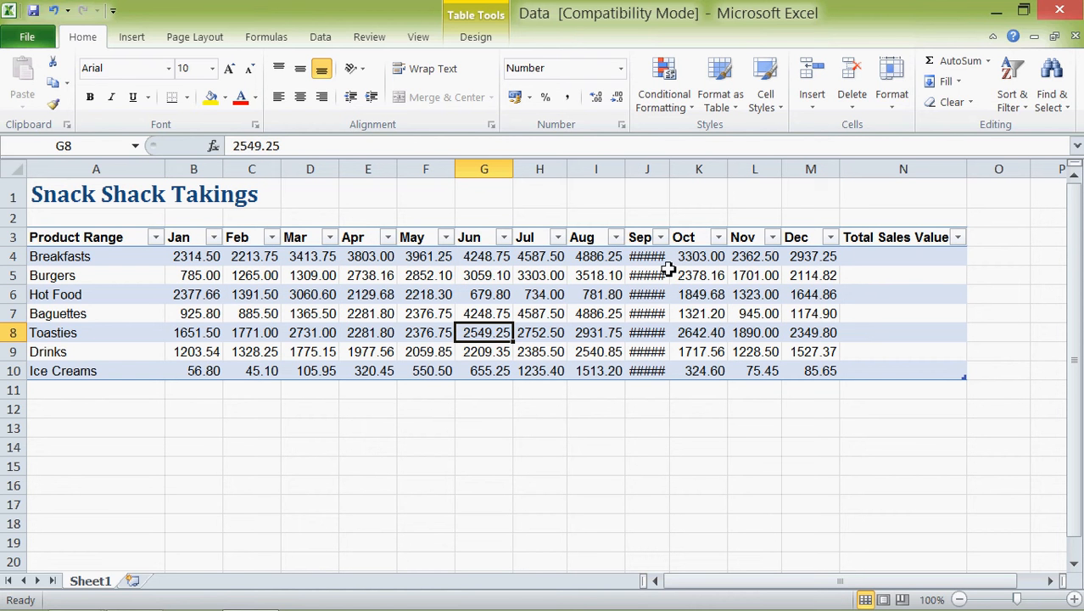
{"action": "double_click", "coordinate": [669, 168]}
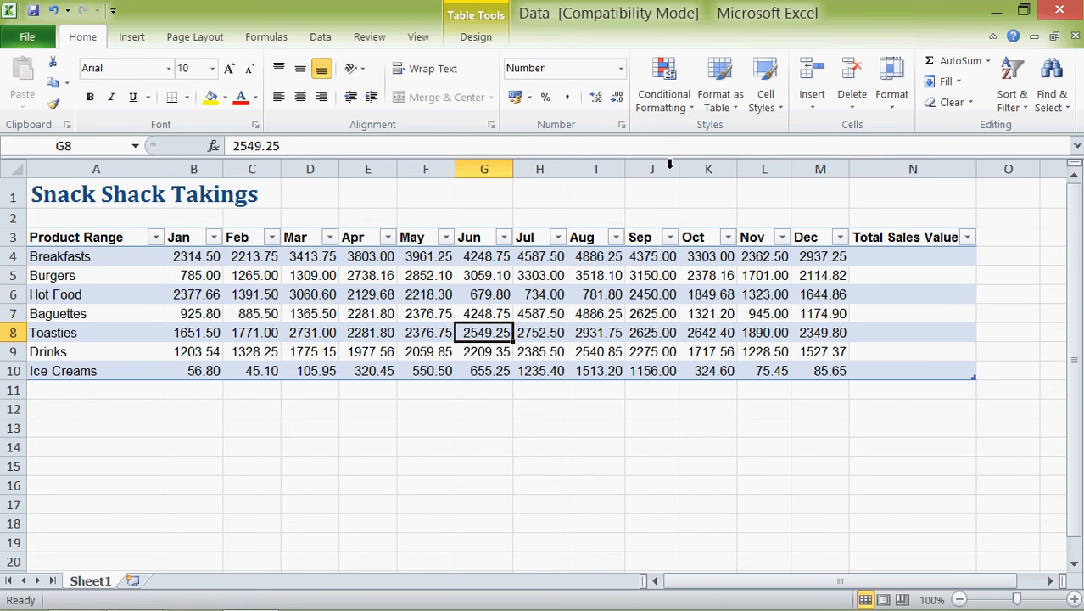
{"action": "left_click", "coordinate": [572, 432]}
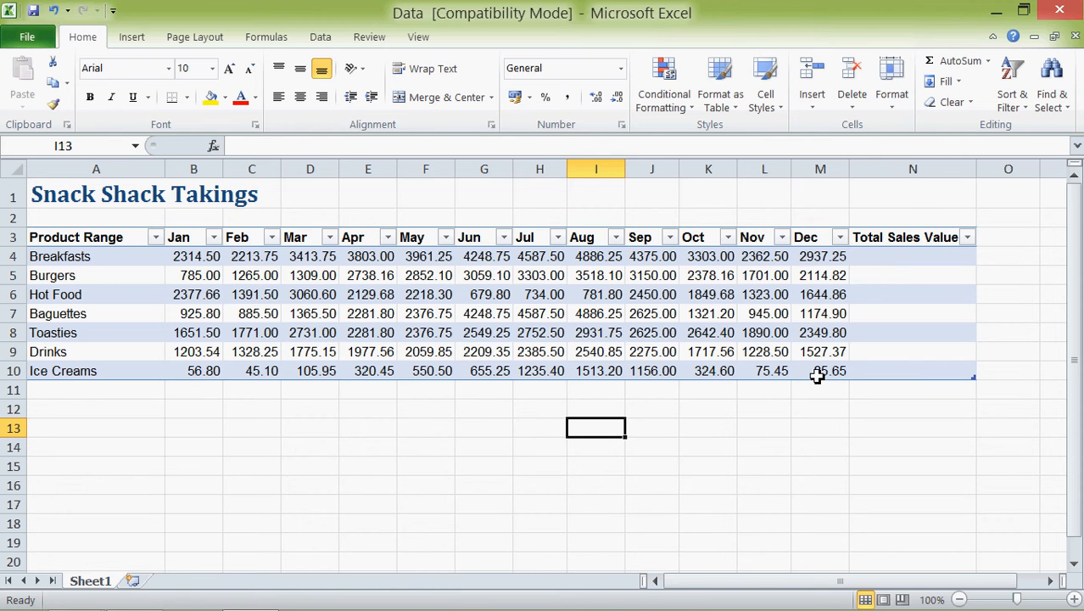
Step: Apply the Accounting number format in pounds to the monthly sales figures from Jan to Dec for all products
{"action": "left_click_drag", "start_coordinate": [816, 376], "coordinate": [203, 258]}
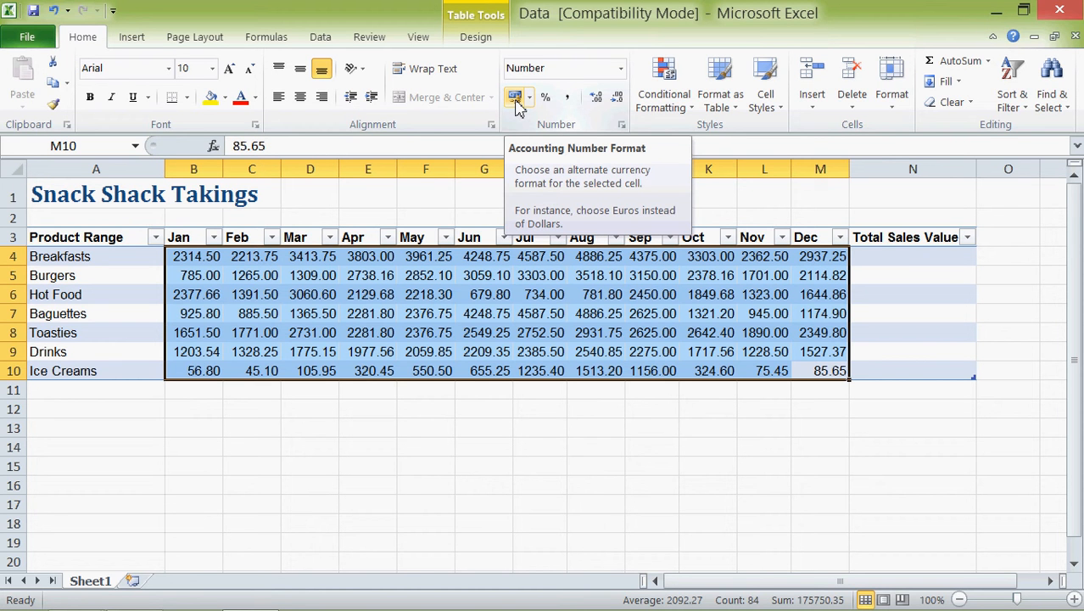
{"action": "left_click", "coordinate": [620, 70]}
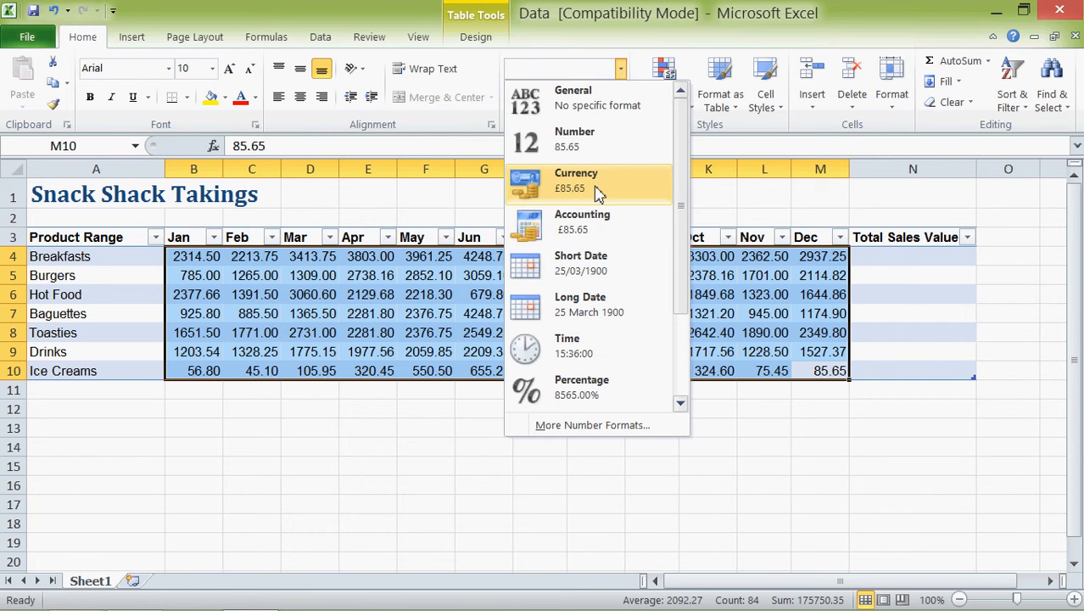
{"action": "left_click", "coordinate": [620, 71]}
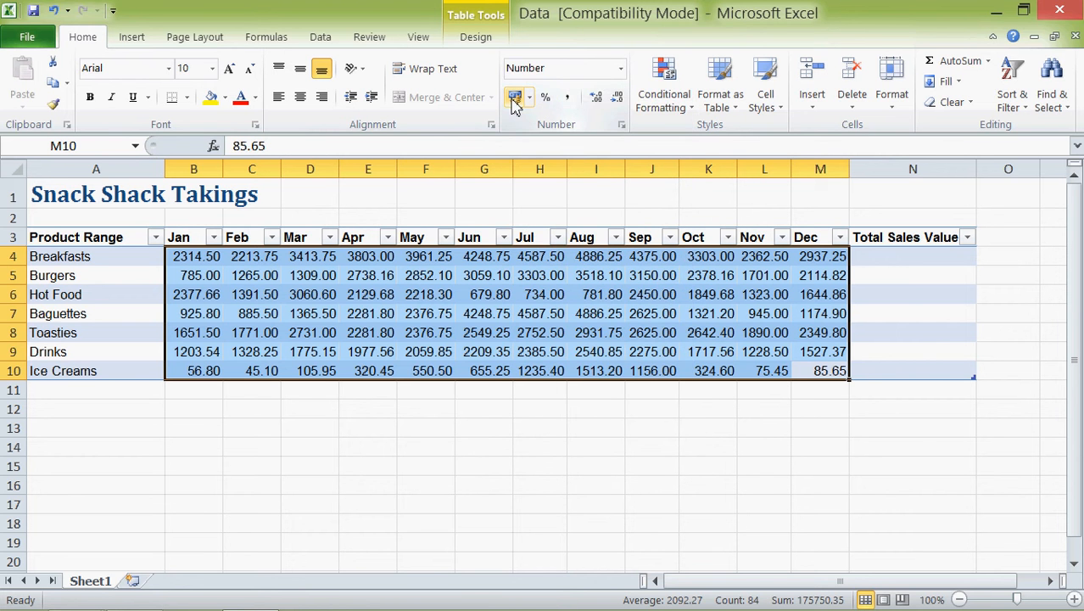
{"action": "left_click", "coordinate": [514, 99]}
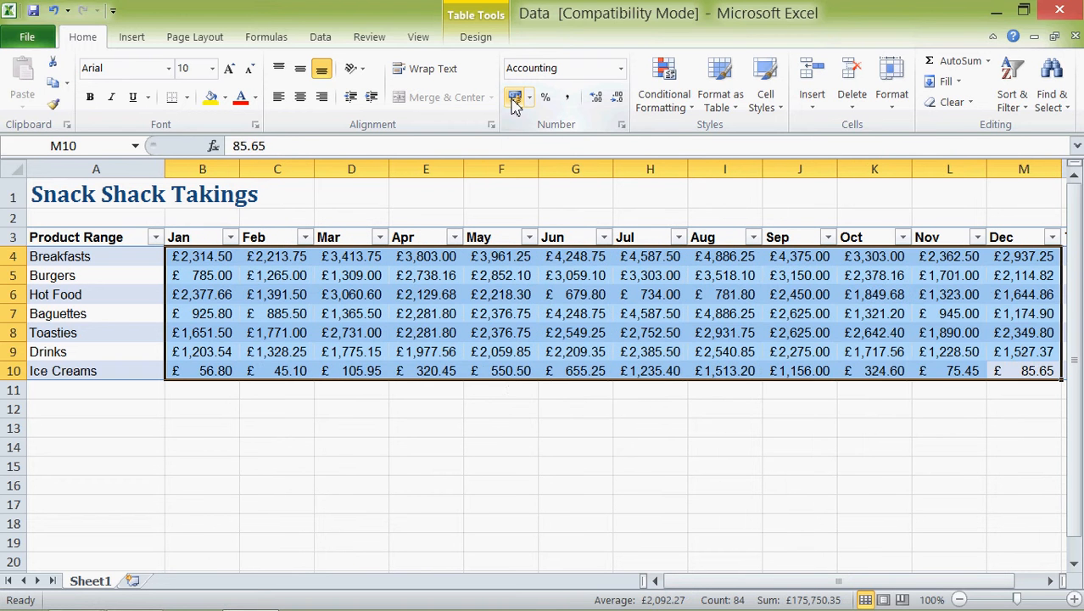
{"action": "left_click", "coordinate": [544, 519]}
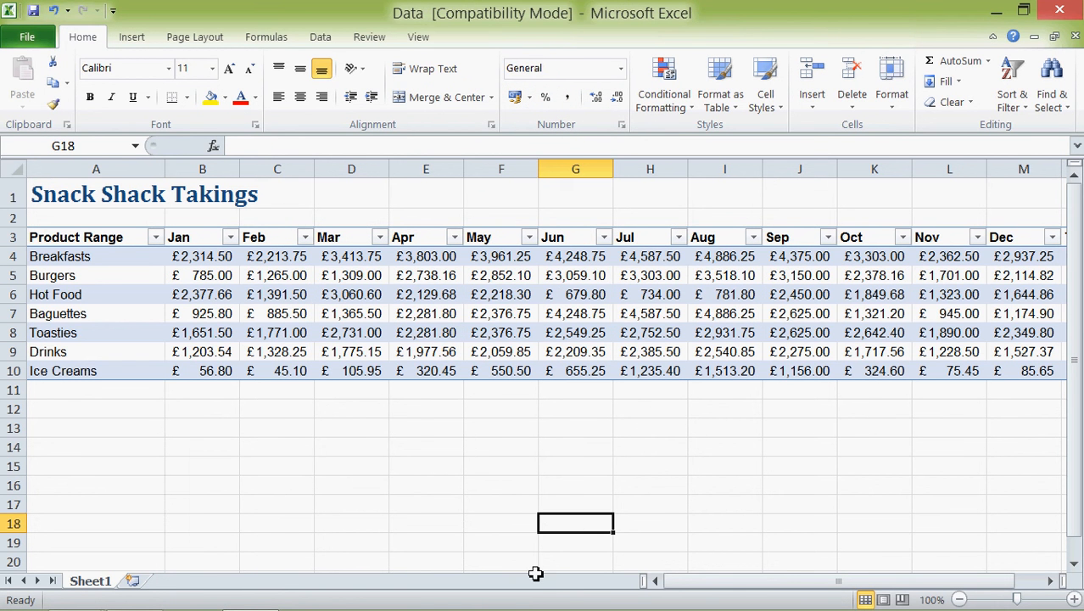
Step: Zoom the worksheet out to 90% to view the table as far as the Total Sales Value column
{"action": "left_click_drag", "start_coordinate": [727, 582], "coordinate": [759, 579]}
{"action": "left_click", "coordinate": [426, 448]}
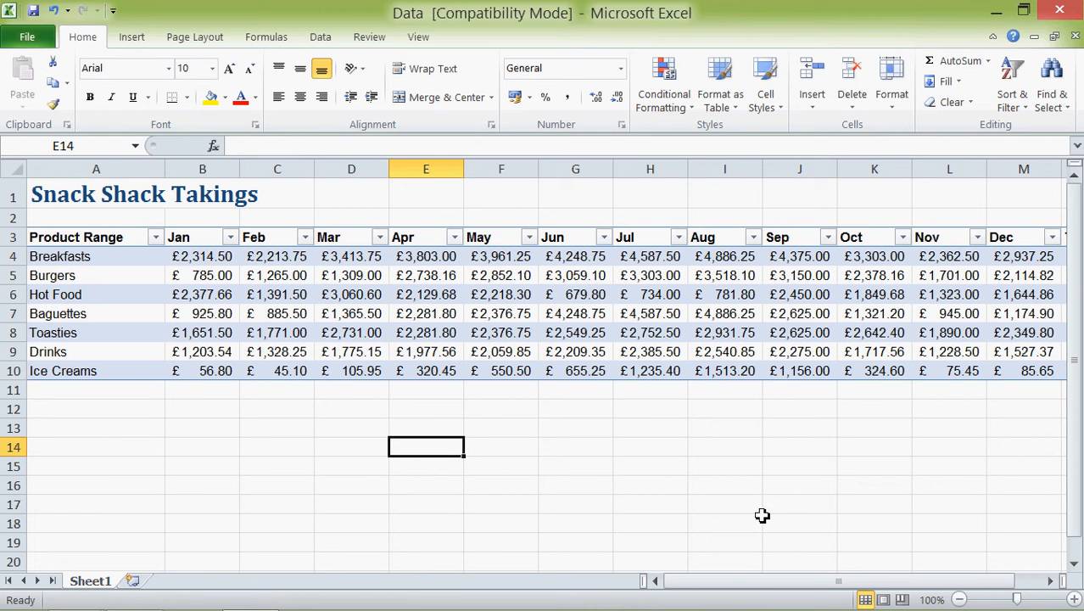
{"action": "left_click", "coordinate": [959, 599]}
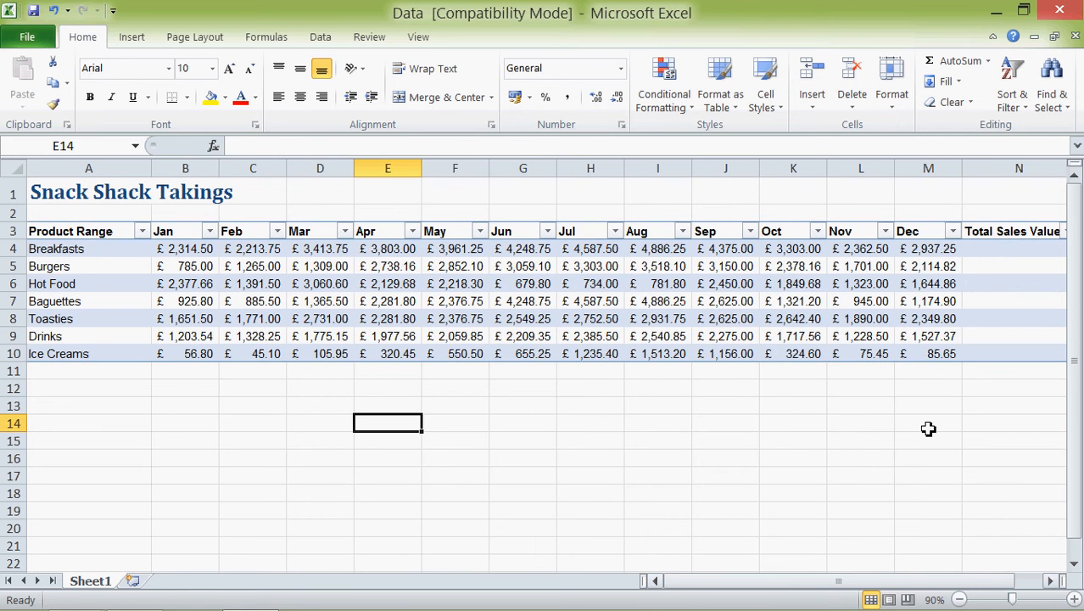
{"action": "left_click", "coordinate": [967, 422]}
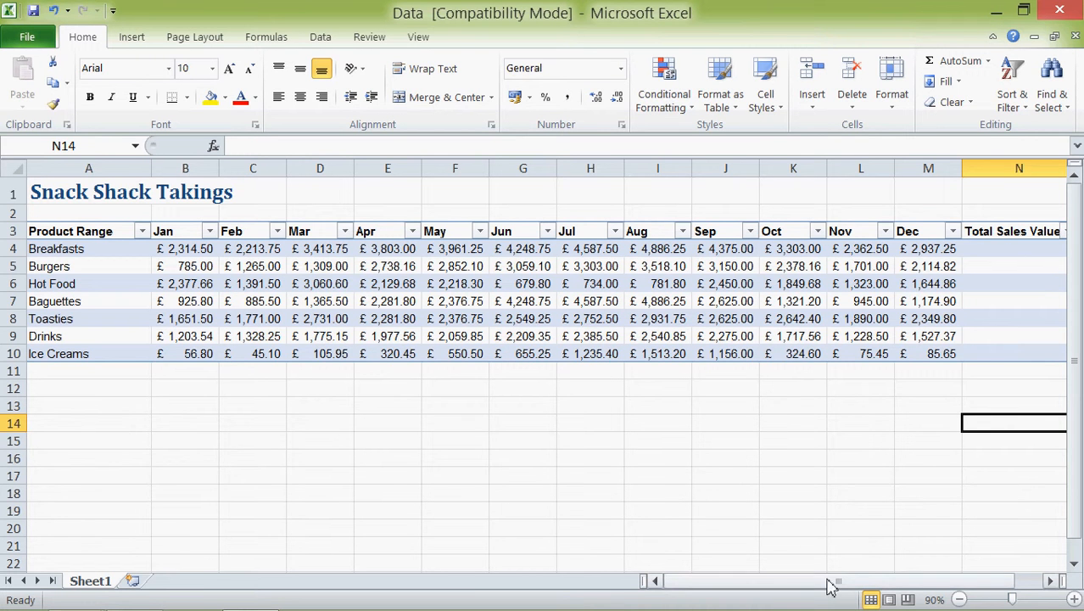
{"action": "left_click_drag", "start_coordinate": [830, 583], "coordinate": [768, 596]}
{"action": "left_click", "coordinate": [736, 477]}
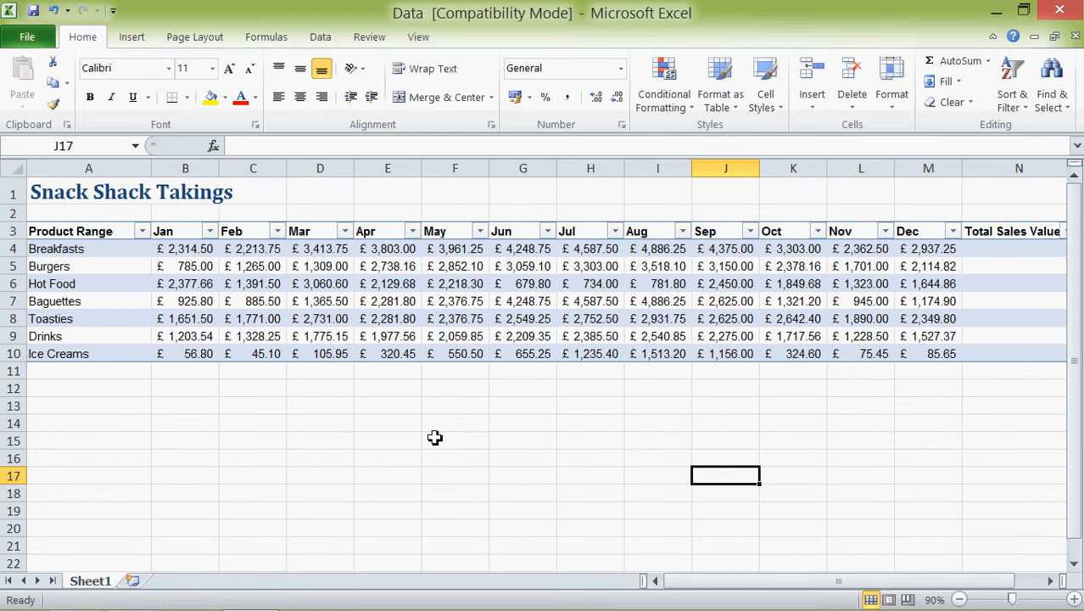
Step: Check the task instructions and look through the Total Sales Value cells N4 to N10 that need totals
{"action": "key", "text": "alt+Tab"}
{"action": "key", "text": "alt+Tab"}
{"action": "left_click", "coordinate": [986, 255]}
{"action": "key", "text": "Return"}
{"action": "key", "text": "Return"}
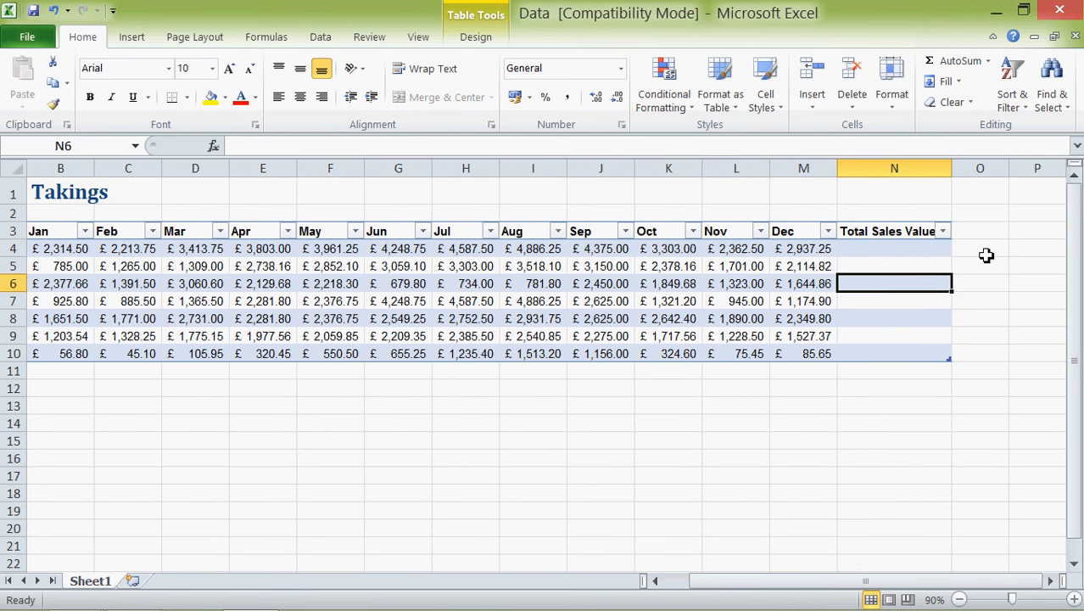
{"action": "key", "text": "Return"}
{"action": "key", "text": "Return"}
{"action": "key", "text": "Return"}
{"action": "key", "text": "Return"}
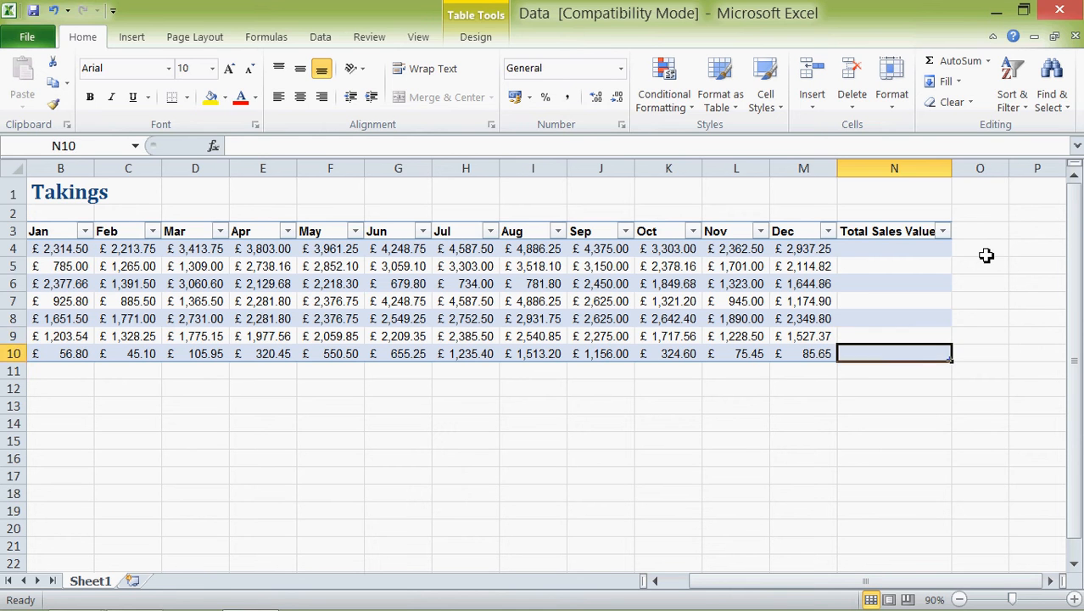
{"action": "key", "text": "Up"}
{"action": "key", "text": "Up"}
{"action": "key", "text": "Up"}
{"action": "key", "text": "Up"}
{"action": "key", "text": "Up"}
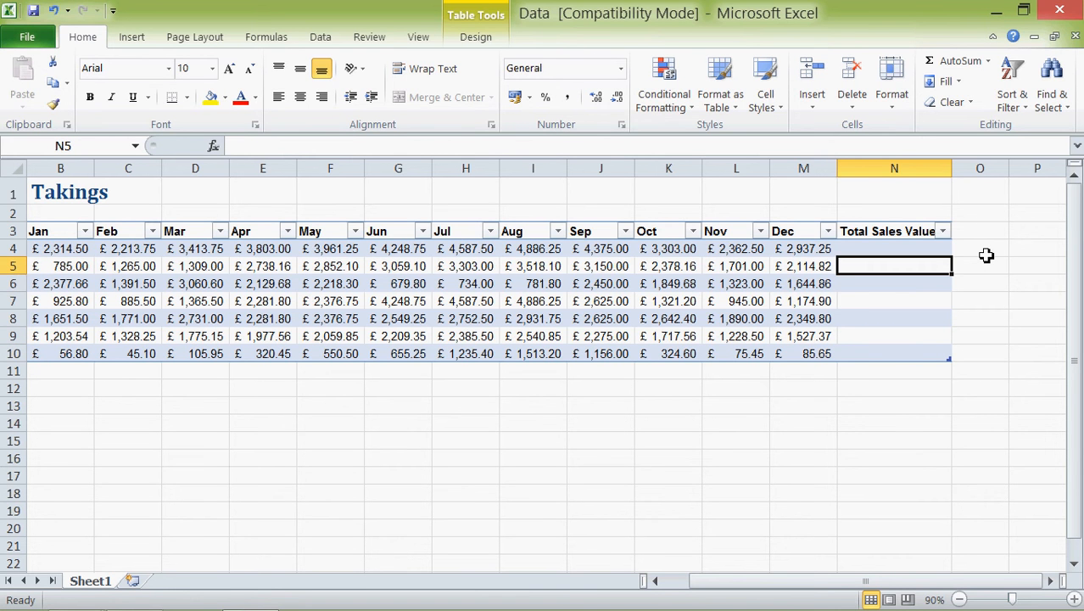
Step: Start a SUM function in cell N4, the first cell of the Total Sales Value column
{"action": "key", "text": "Up"}
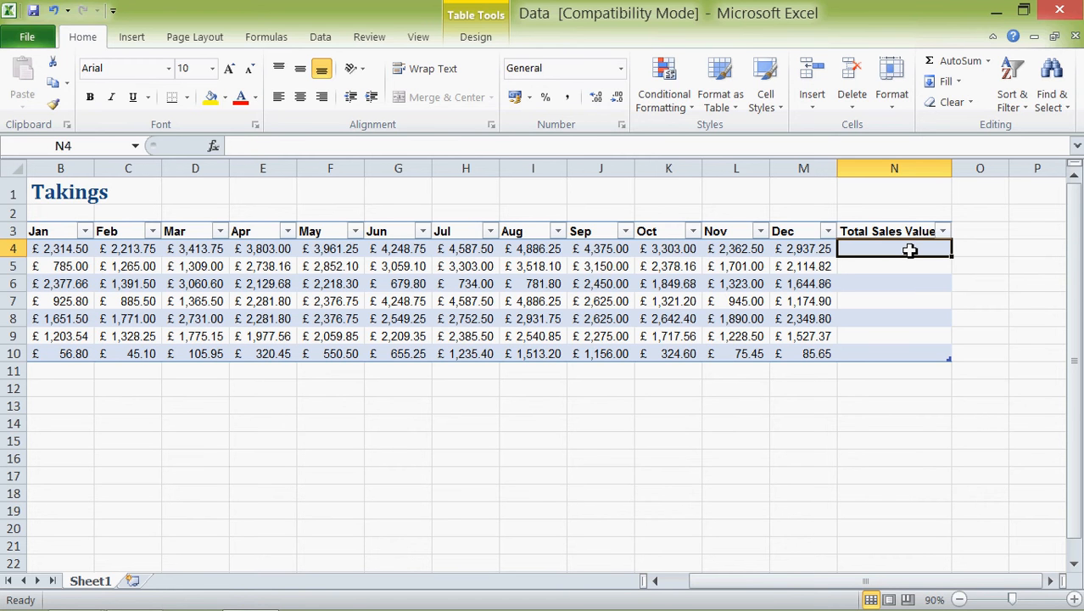
{"action": "type", "text": "="}
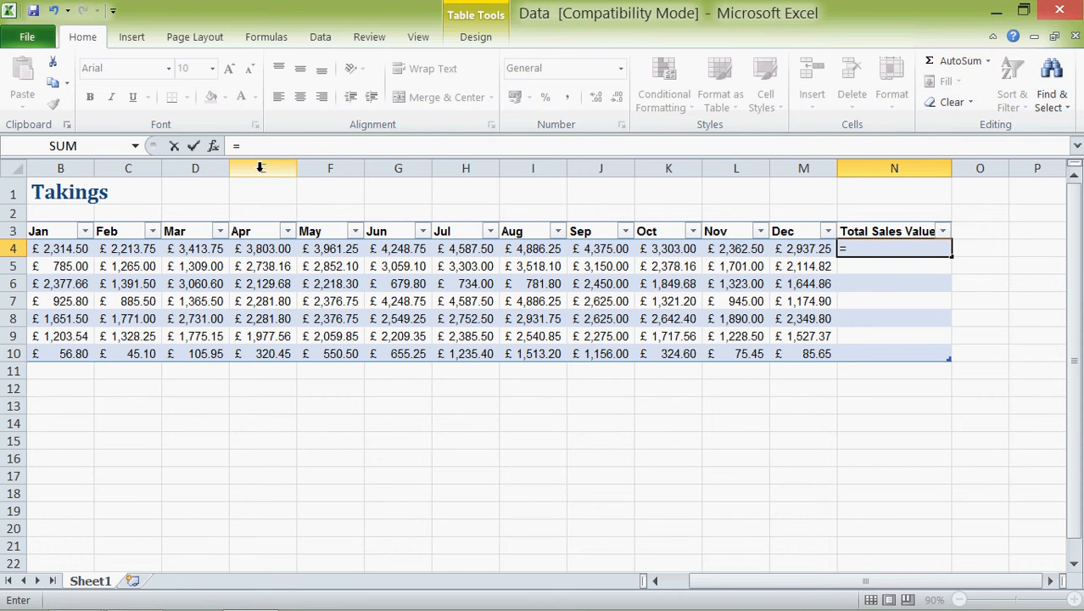
{"action": "left_click", "coordinate": [213, 147]}
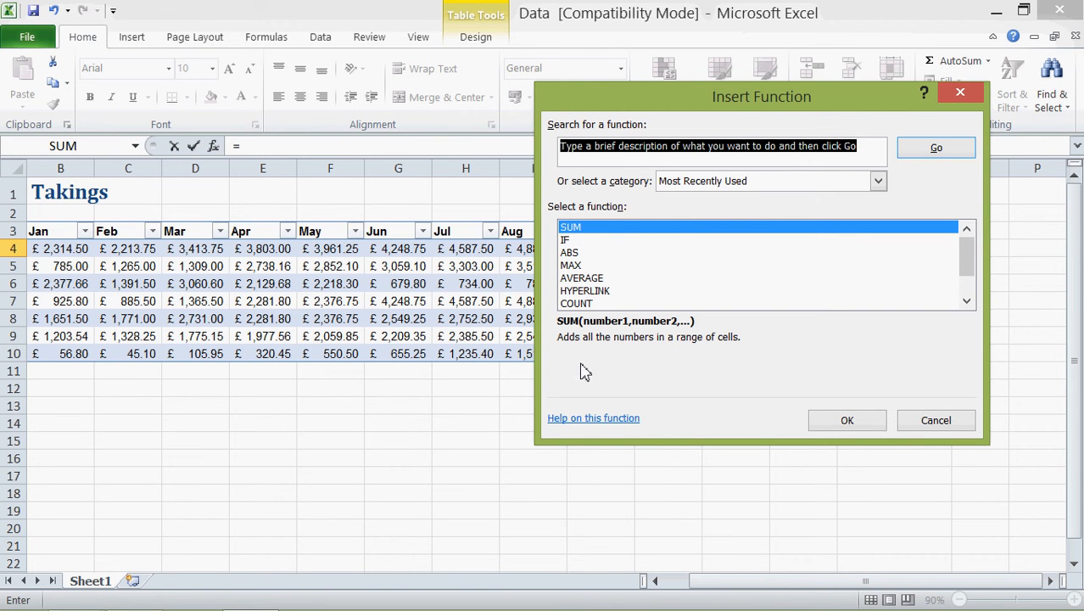
{"action": "left_click", "coordinate": [846, 420]}
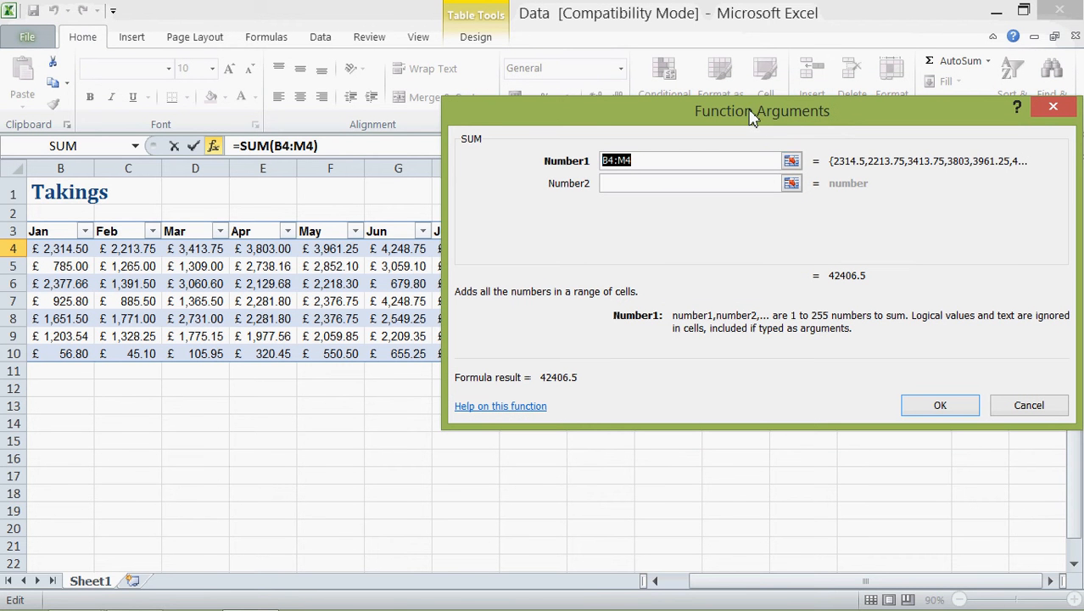
Step: Select the Jan to Dec figures B4:M4 as the SUM range and enter the function in cell N4
{"action": "left_click", "coordinate": [656, 161]}
{"action": "left_click_drag", "start_coordinate": [621, 161], "coordinate": [616, 161]}
{"action": "left_click", "coordinate": [683, 164]}
{"action": "left_click_drag", "start_coordinate": [649, 117], "coordinate": [515, 344]}
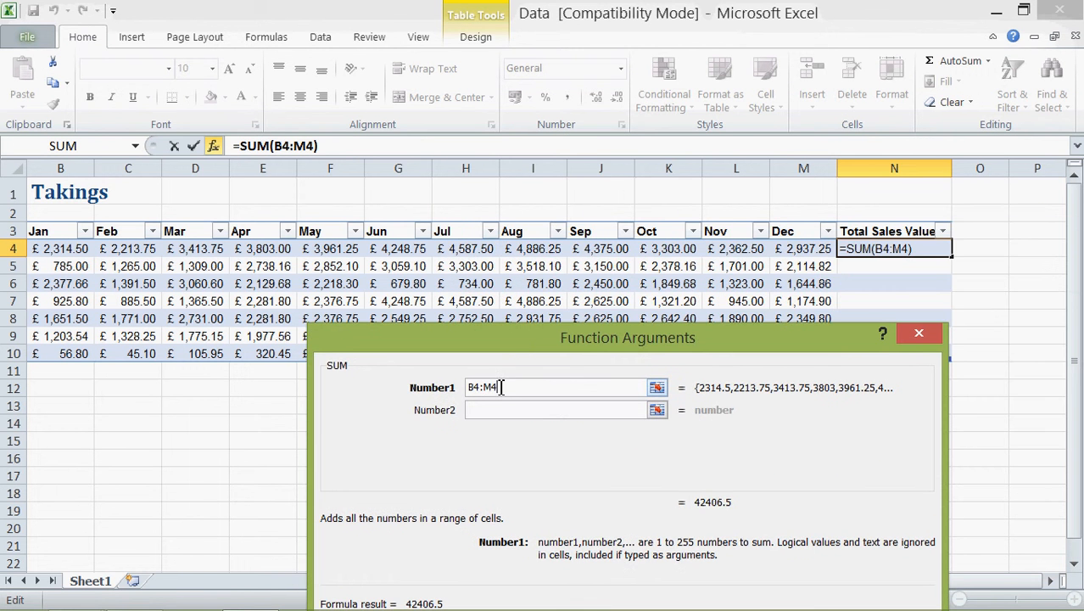
{"action": "left_click_drag", "start_coordinate": [513, 387], "coordinate": [452, 387]}
{"action": "key", "text": "Delete"}
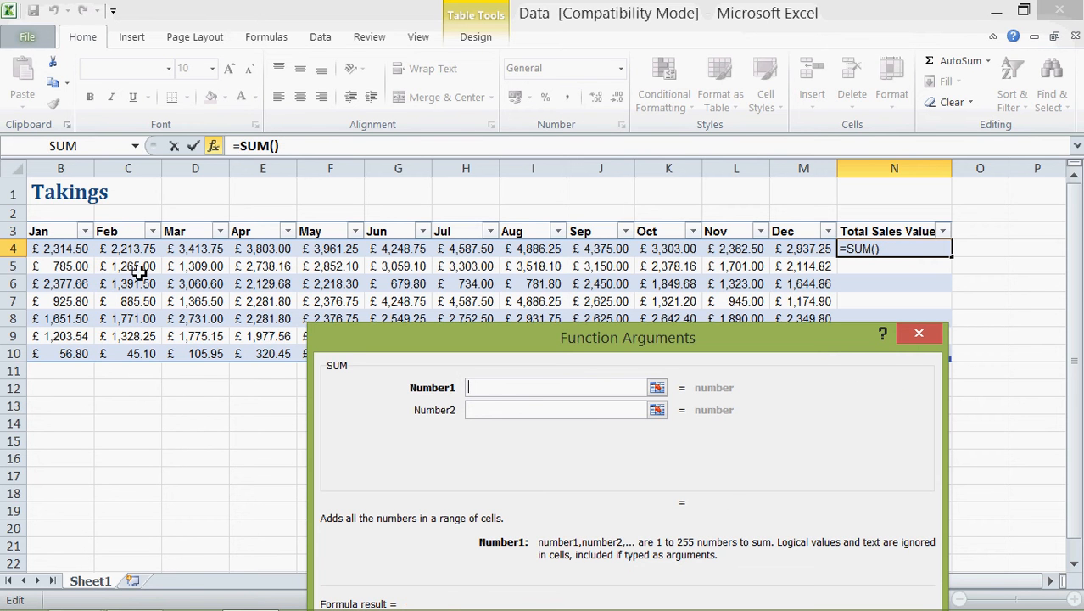
{"action": "left_click_drag", "start_coordinate": [68, 251], "coordinate": [727, 252]}
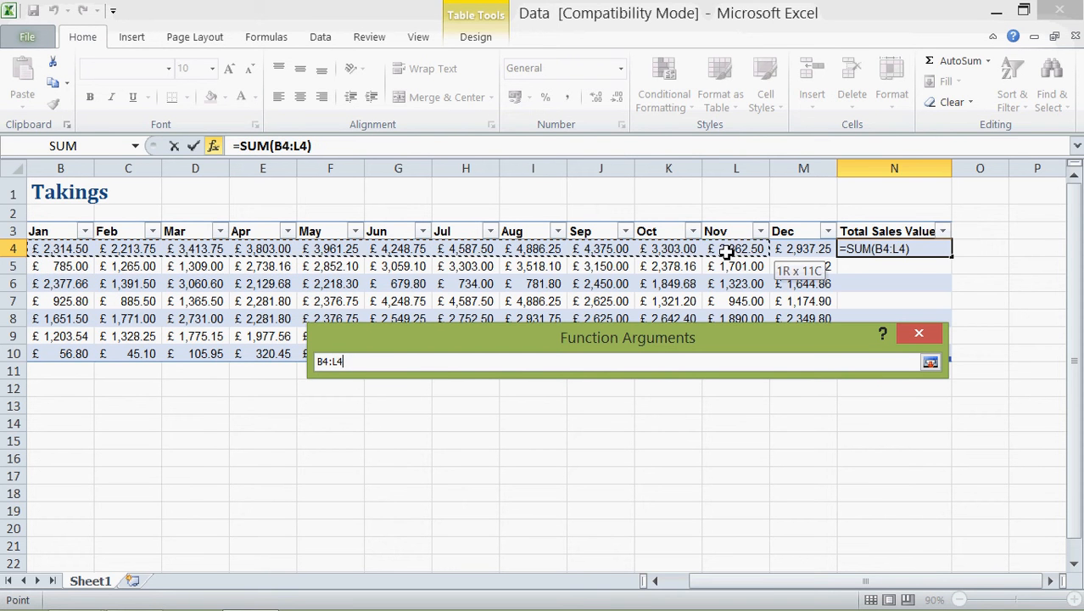
{"action": "left_click_drag", "start_coordinate": [727, 252], "coordinate": [806, 251]}
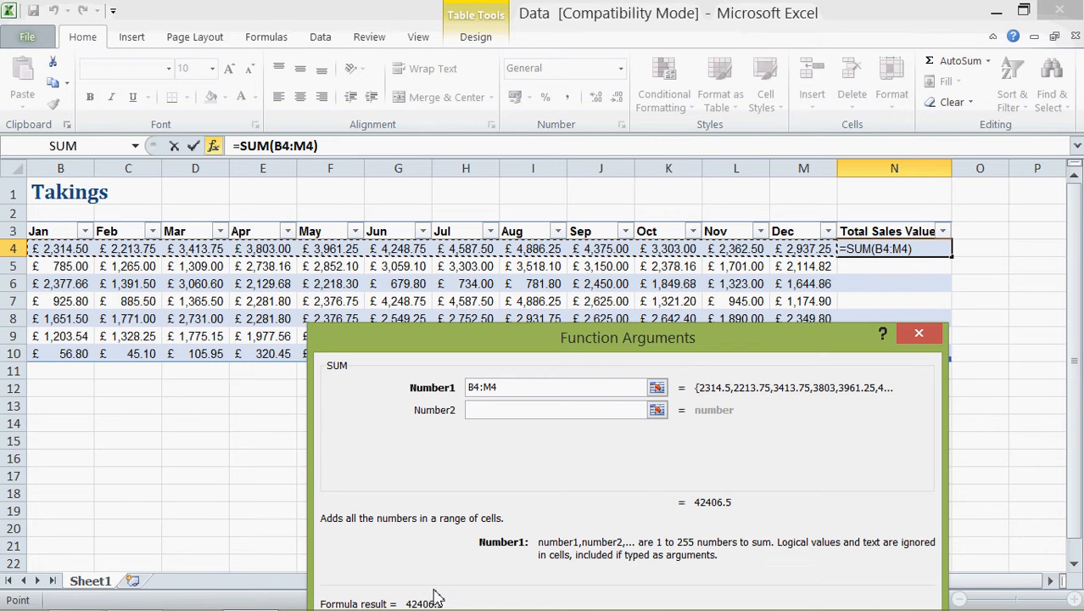
{"action": "left_click_drag", "start_coordinate": [471, 338], "coordinate": [460, 303]}
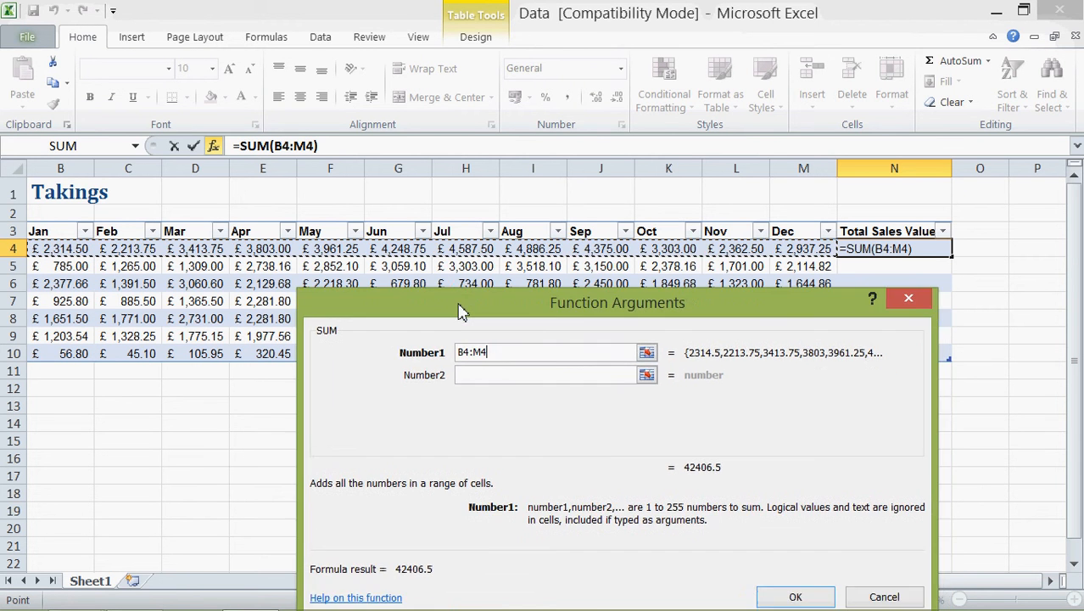
{"action": "left_click", "coordinate": [514, 348]}
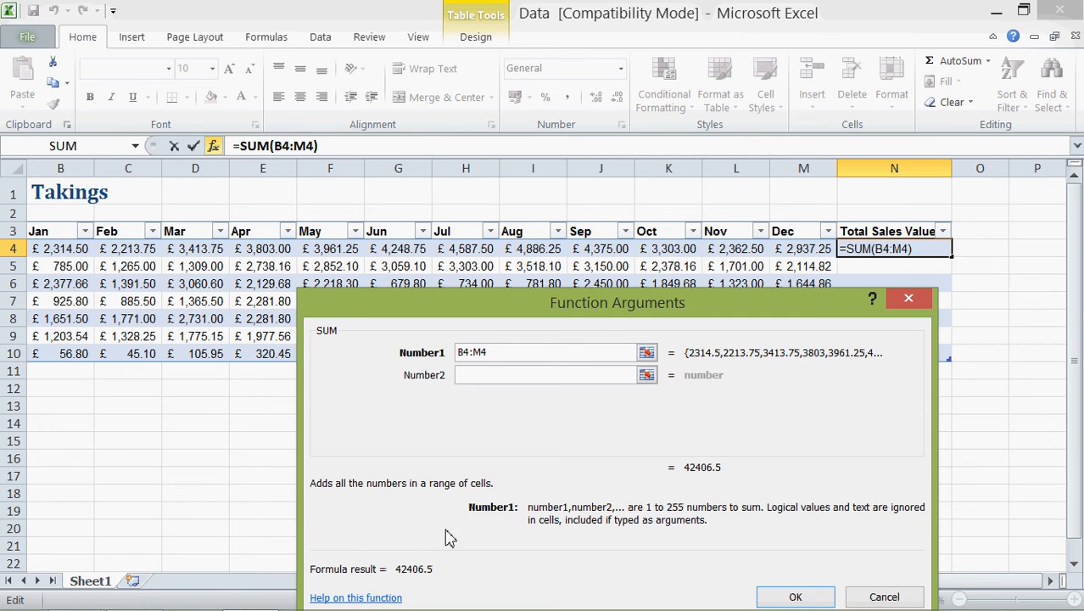
{"action": "left_click_drag", "start_coordinate": [526, 309], "coordinate": [484, 194]}
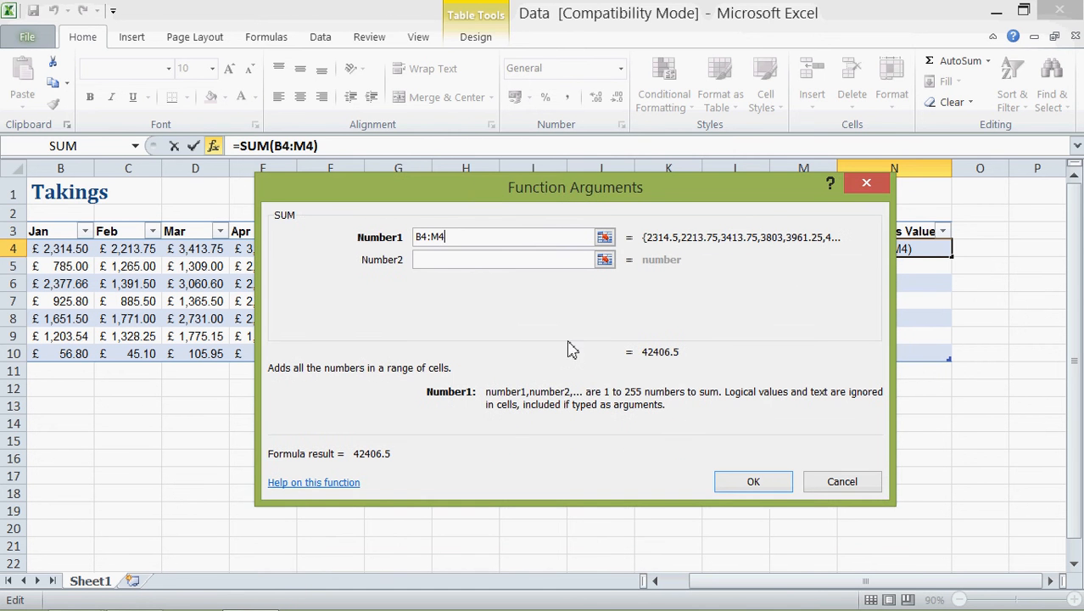
{"action": "left_click", "coordinate": [764, 483]}
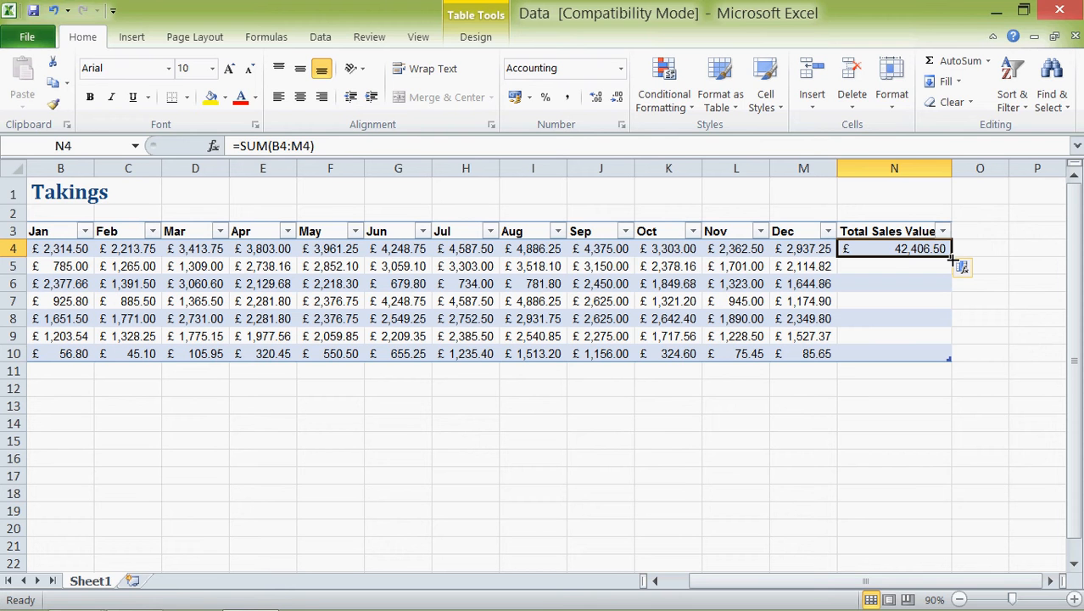
Step: Fill the total formula from N4 down to N10 and inspect the copied formula in N7
{"action": "left_click_drag", "start_coordinate": [950, 257], "coordinate": [951, 363]}
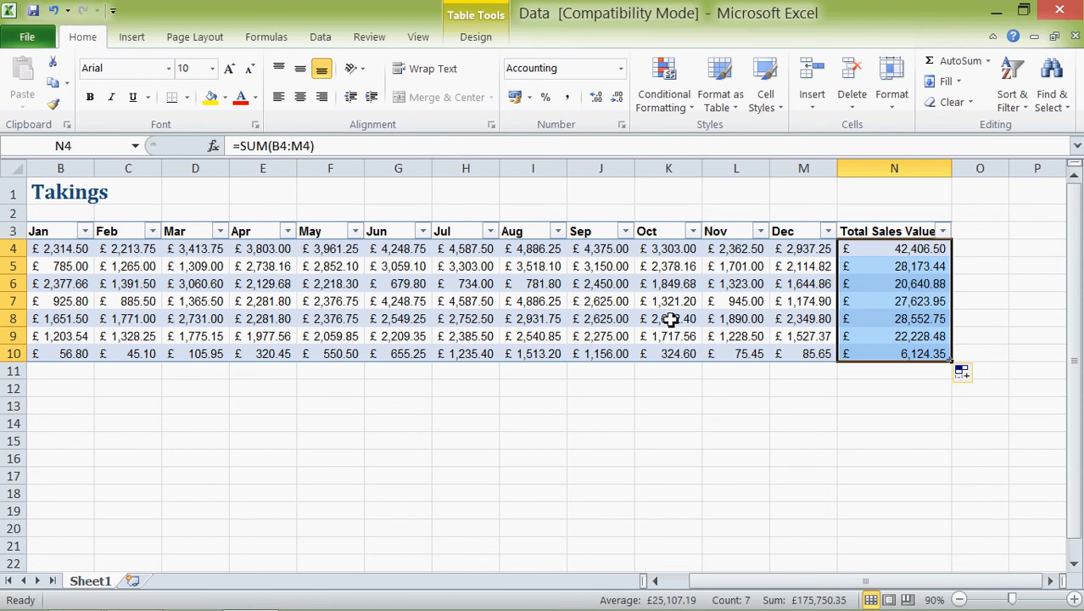
{"action": "left_click", "coordinate": [661, 480]}
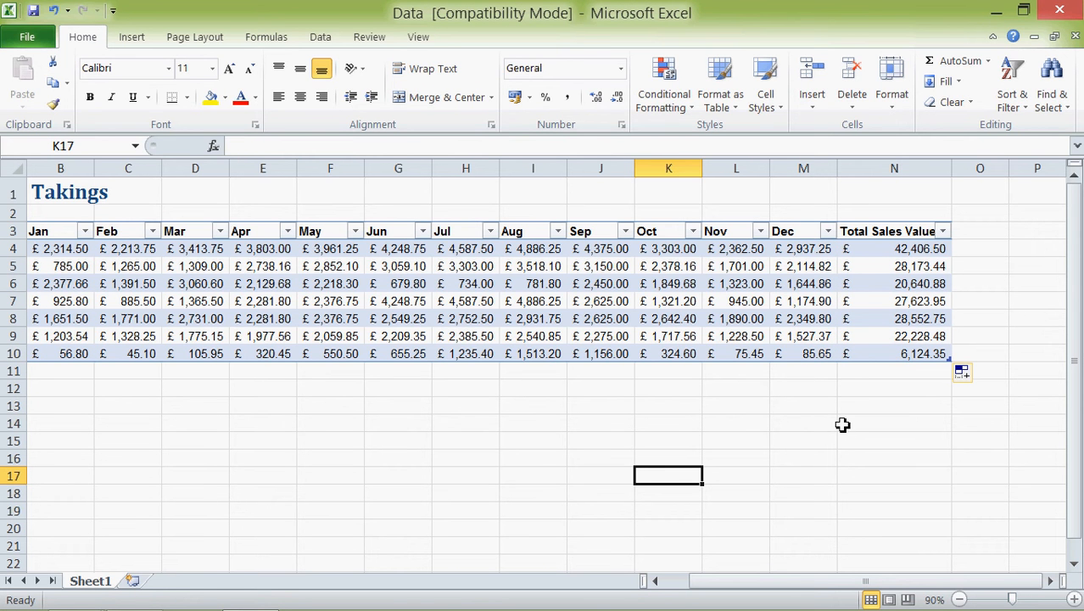
{"action": "left_click", "coordinate": [916, 303]}
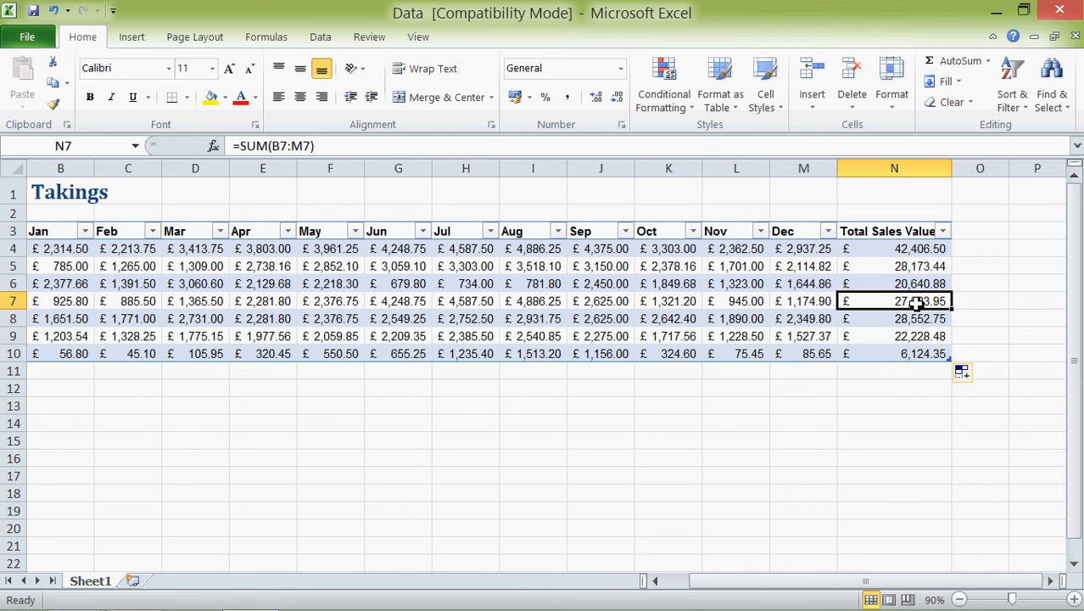
{"action": "left_click", "coordinate": [339, 146]}
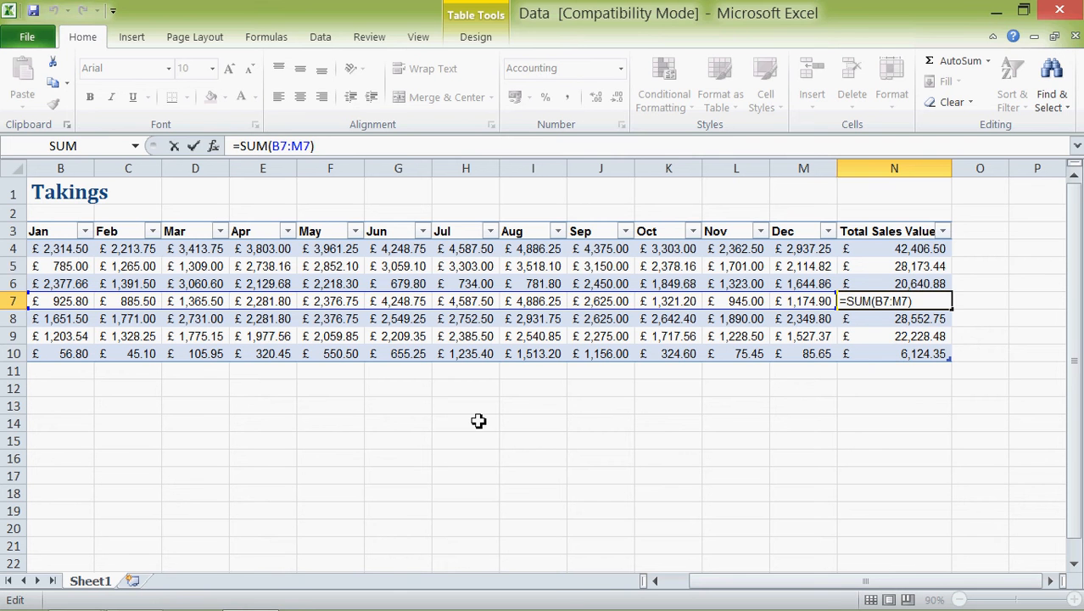
{"action": "key", "text": "Return"}
{"action": "left_click", "coordinate": [547, 421]}
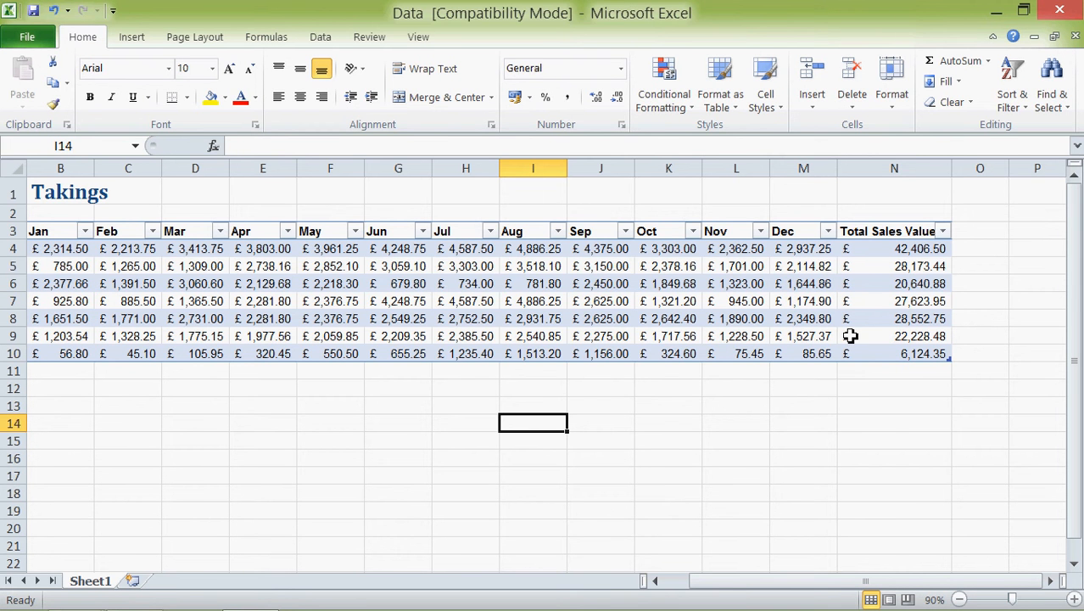
Step: Consult the task instructions, then sort the table by Total Sales Value from smallest to largest
{"action": "left_click", "coordinate": [654, 580]}
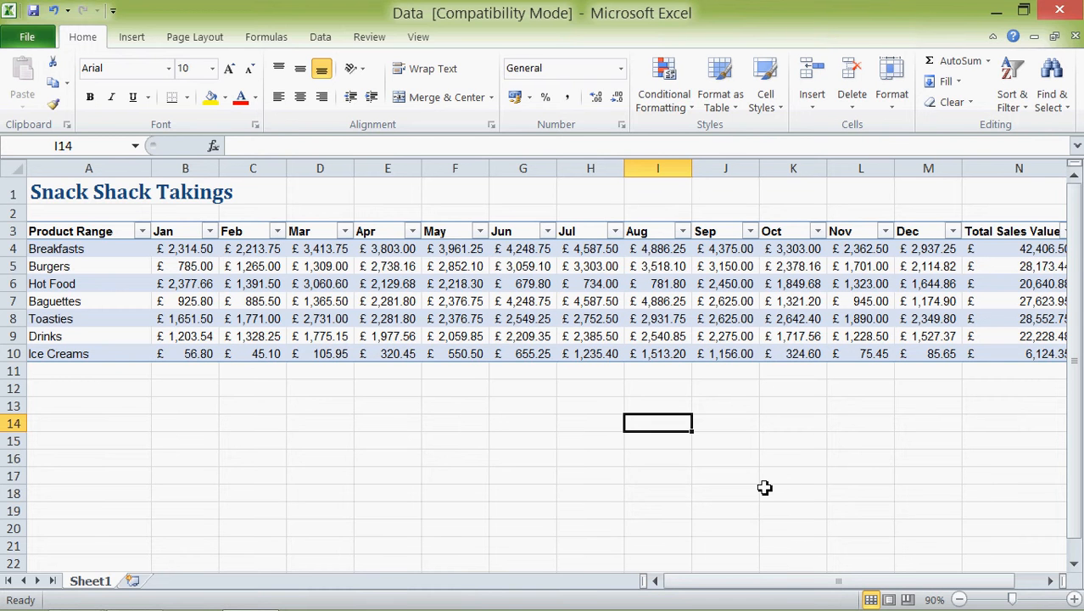
{"action": "key", "text": "alt+Tab"}
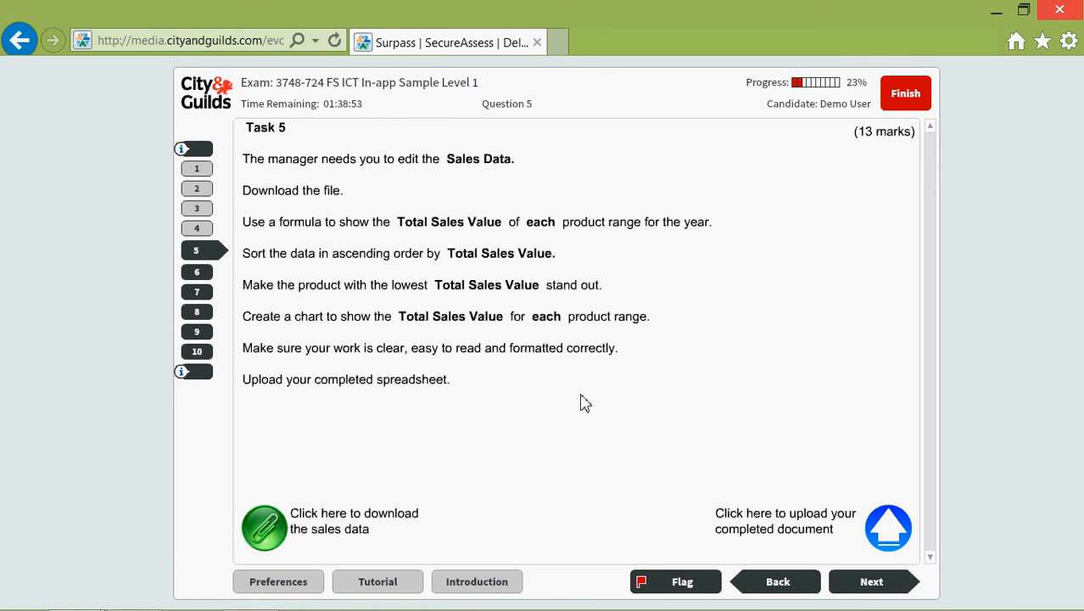
{"action": "key", "text": "alt+Tab"}
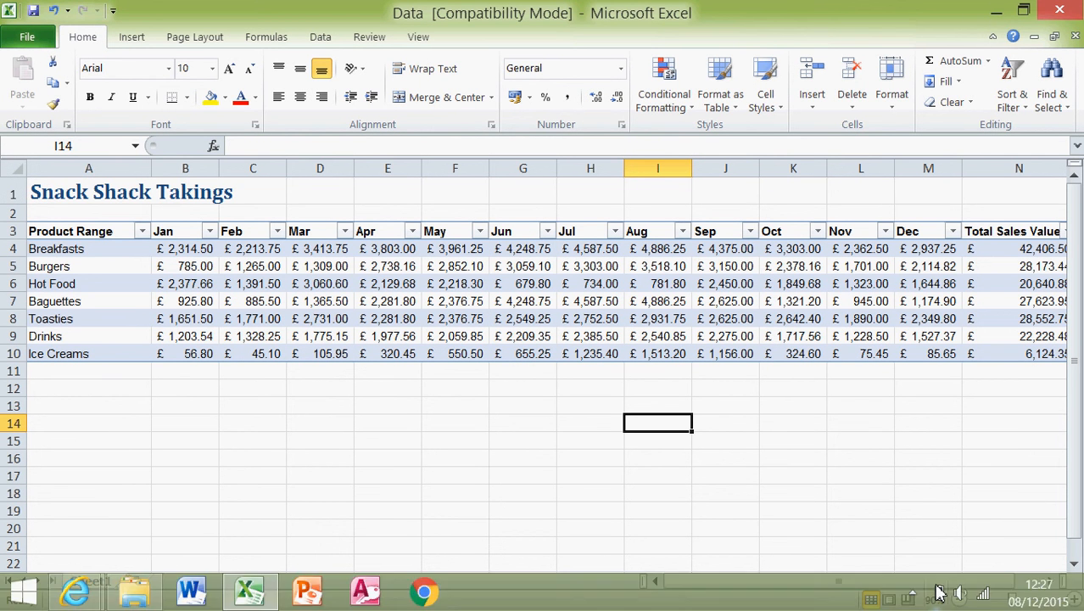
{"action": "left_click_drag", "start_coordinate": [988, 580], "coordinate": [1015, 580]}
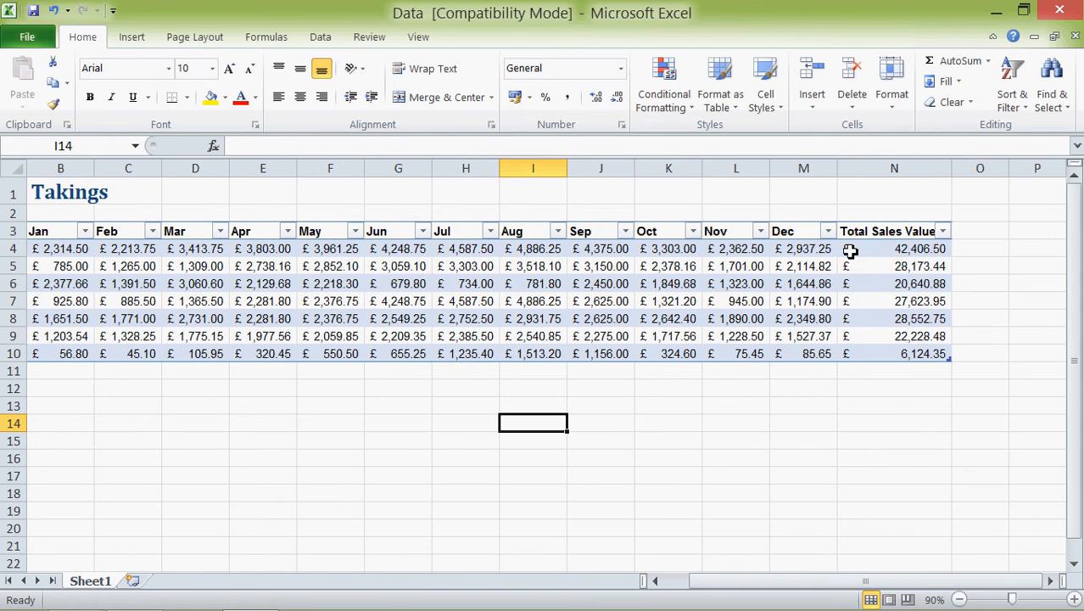
{"action": "left_click", "coordinate": [943, 233]}
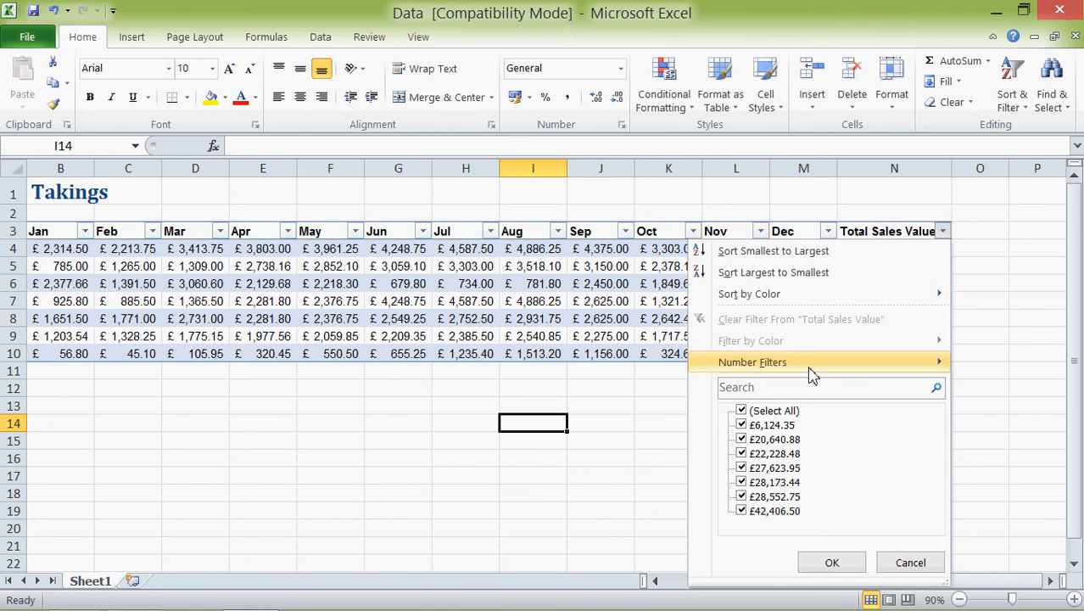
{"action": "mouse_move", "coordinate": [811, 374]}
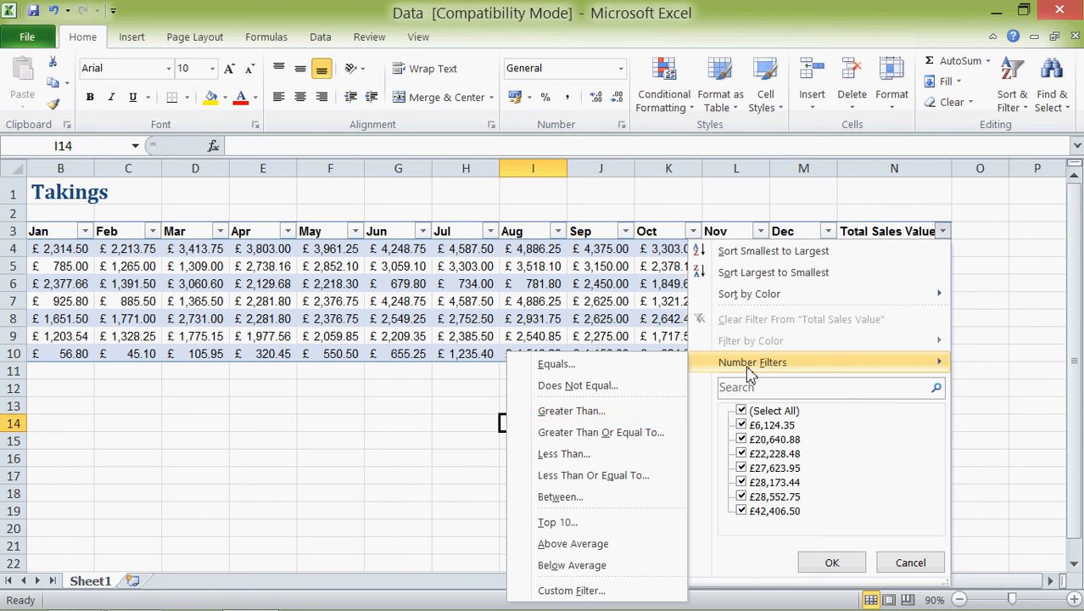
{"action": "key", "text": "Escape"}
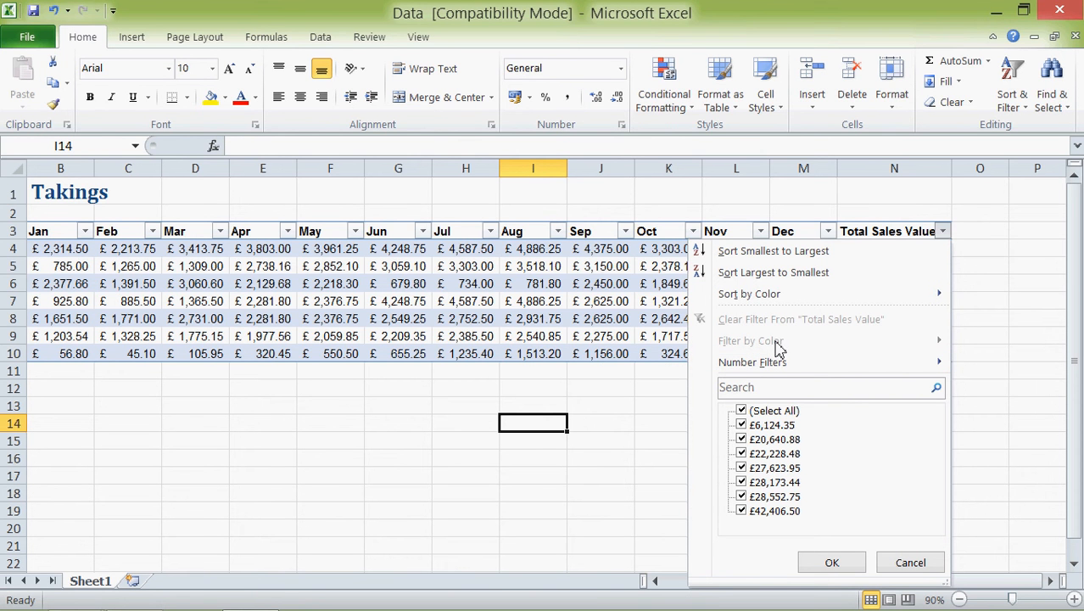
{"action": "left_click", "coordinate": [773, 251]}
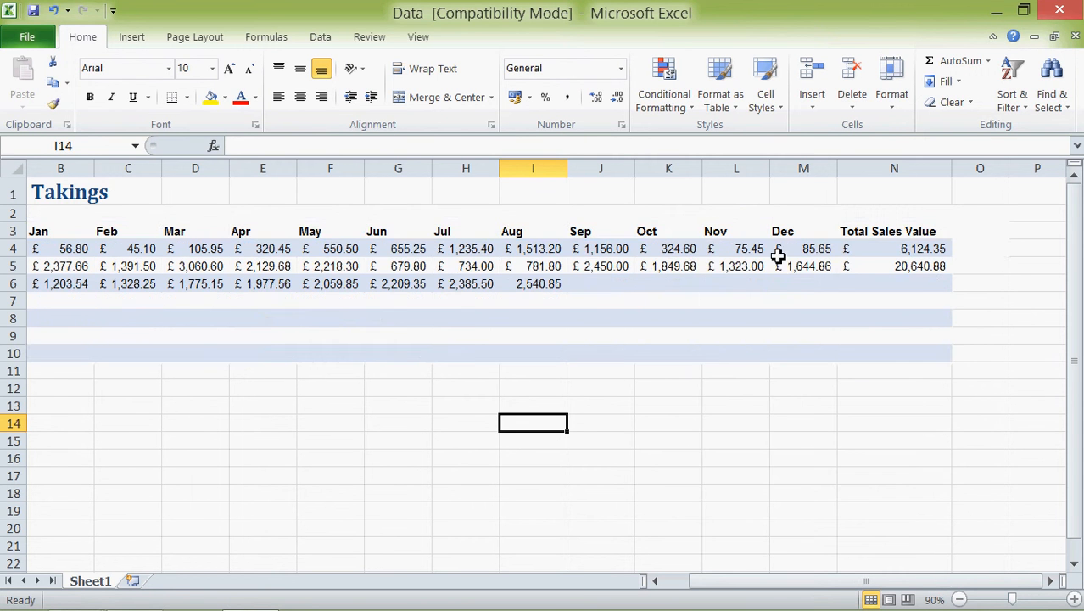
{"action": "left_click", "coordinate": [758, 421]}
Step: Recheck the task instructions and try sorting the Total Sales Value column from largest to smallest
{"action": "key", "text": "alt+Tab"}
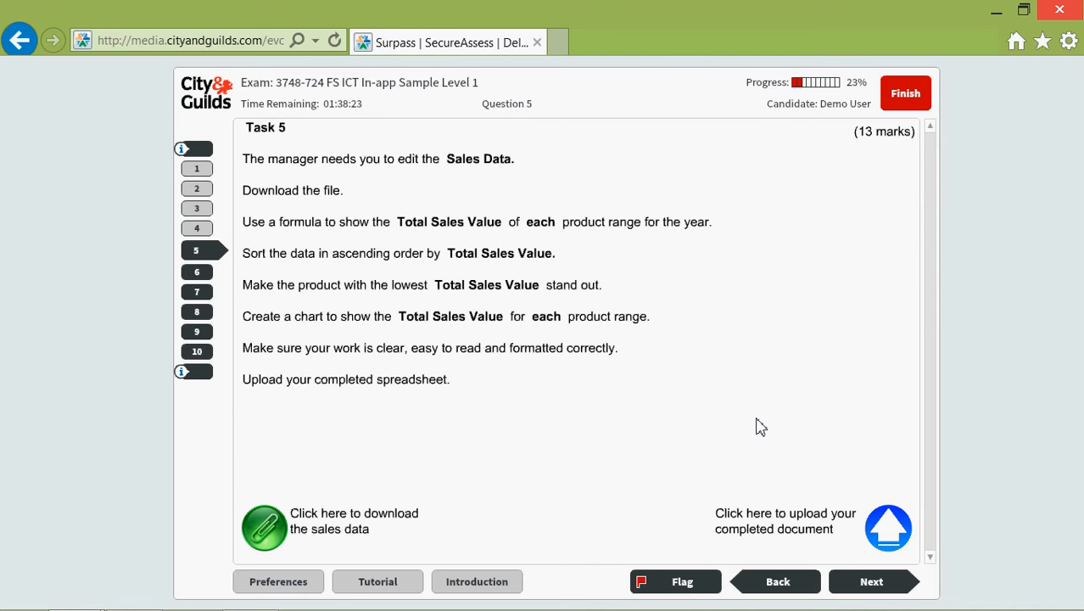
{"action": "key", "text": "alt+Tab"}
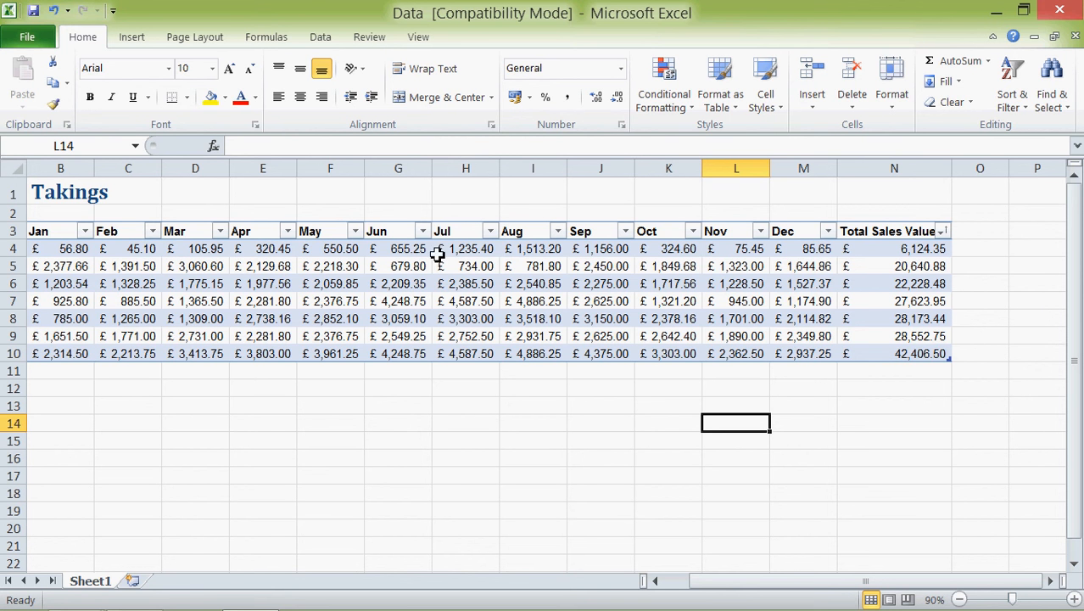
{"action": "left_click", "coordinate": [942, 232]}
{"action": "left_click", "coordinate": [942, 233]}
{"action": "left_click", "coordinate": [885, 252]}
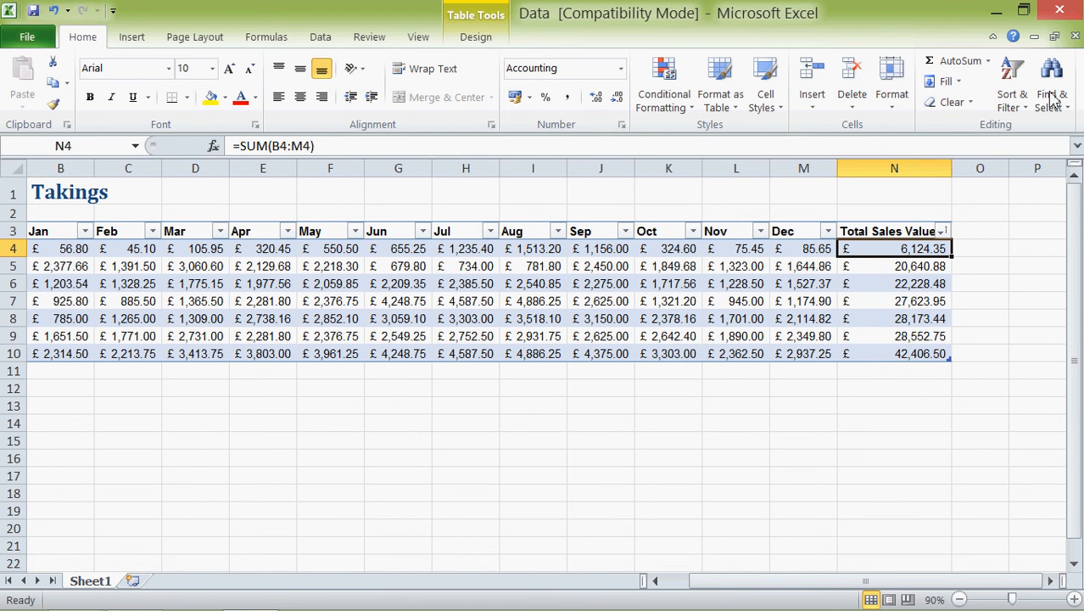
{"action": "left_click", "coordinate": [1011, 108]}
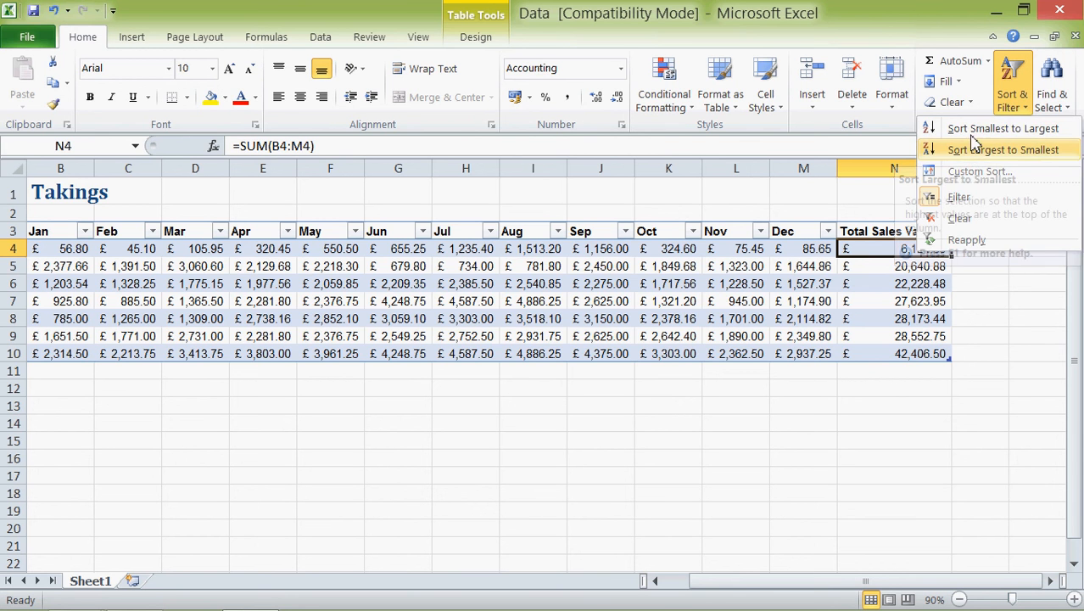
{"action": "left_click", "coordinate": [1002, 150]}
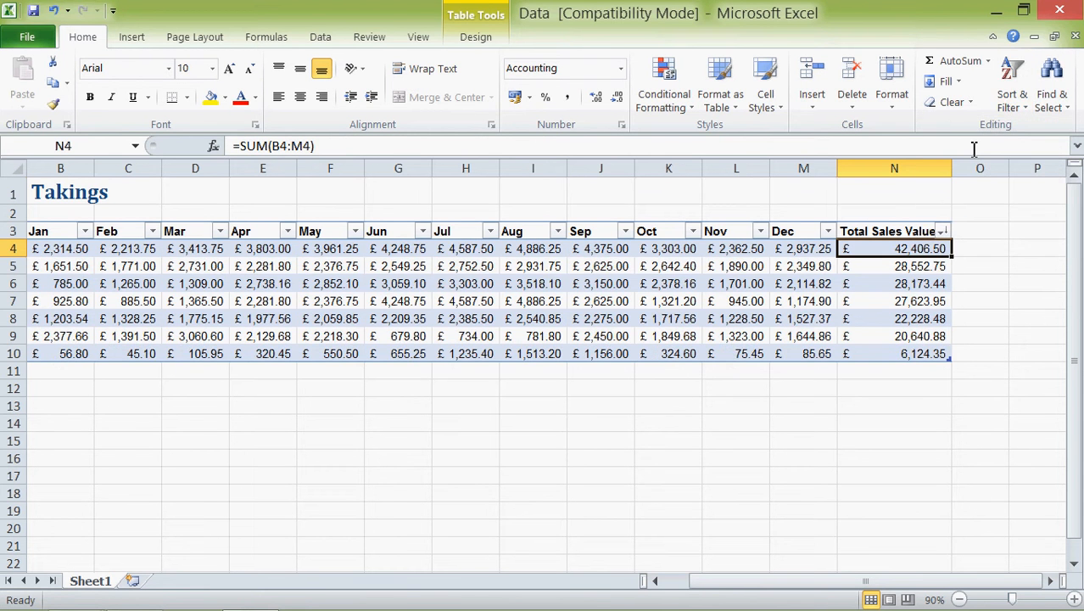
Step: Put the table back in ascending order by Total Sales Value
{"action": "left_click", "coordinate": [1007, 109]}
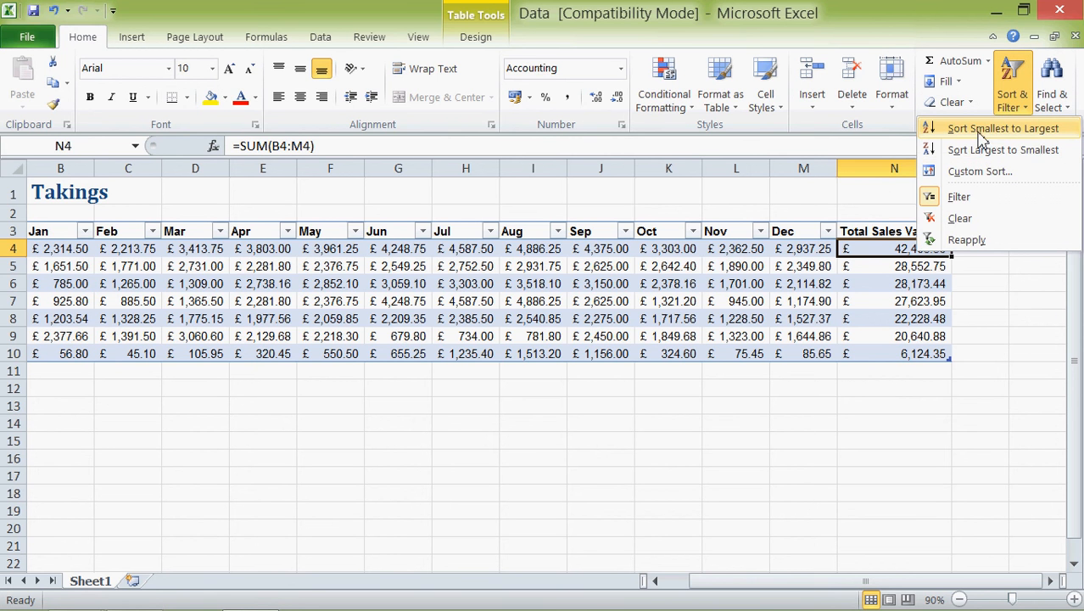
{"action": "left_click", "coordinate": [982, 132]}
{"action": "left_click", "coordinate": [727, 447]}
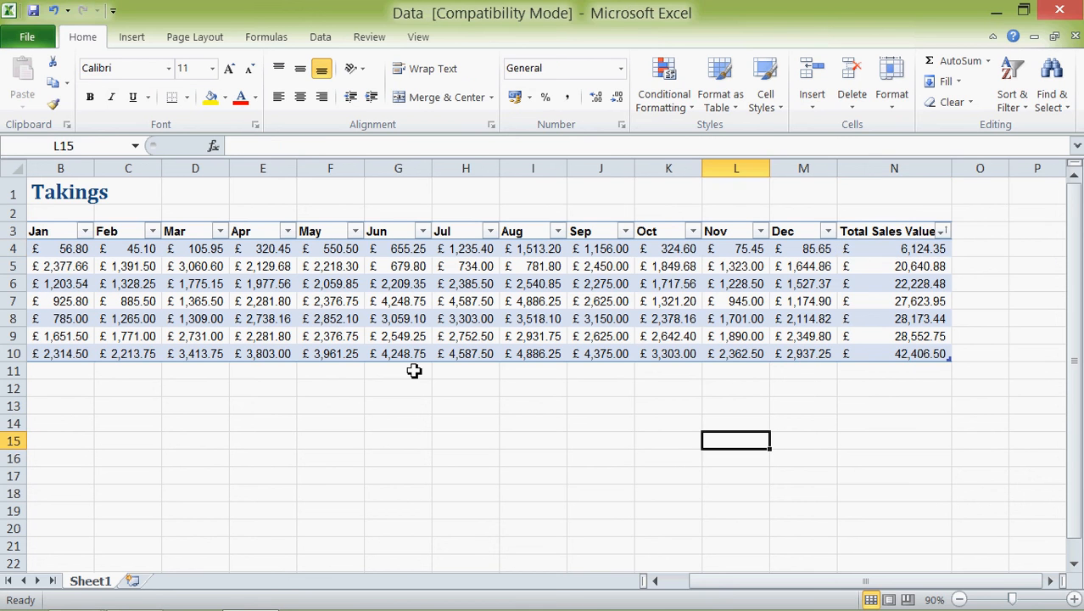
Step: Try a yellow fill on the lowest Total Sales Value in cell N4, then undo it
{"action": "key", "text": "alt+Tab"}
{"action": "left_click", "coordinate": [904, 251]}
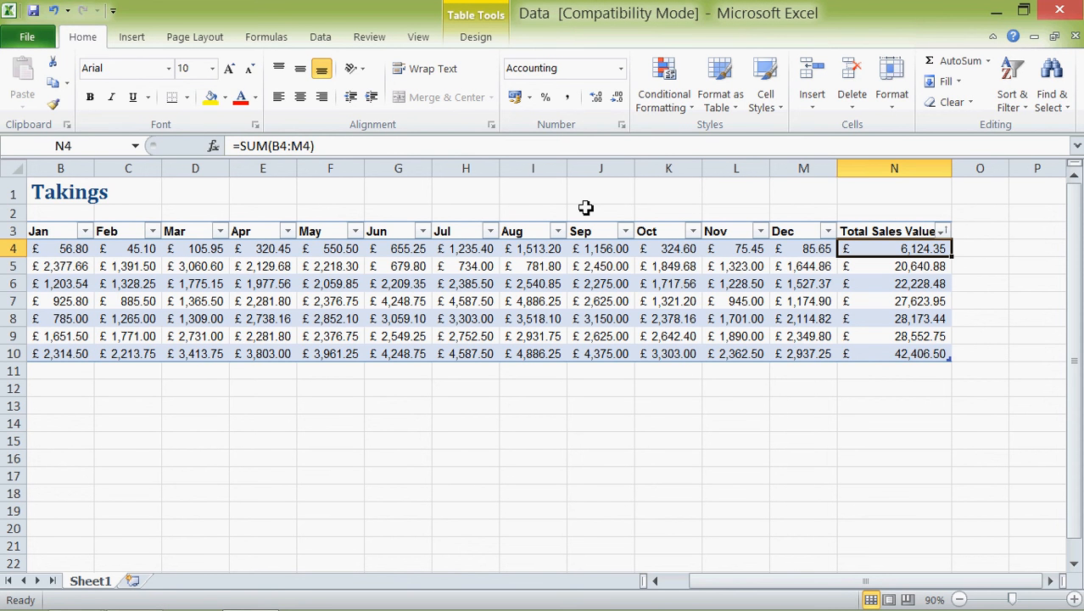
{"action": "left_click", "coordinate": [210, 99]}
{"action": "left_click", "coordinate": [312, 497]}
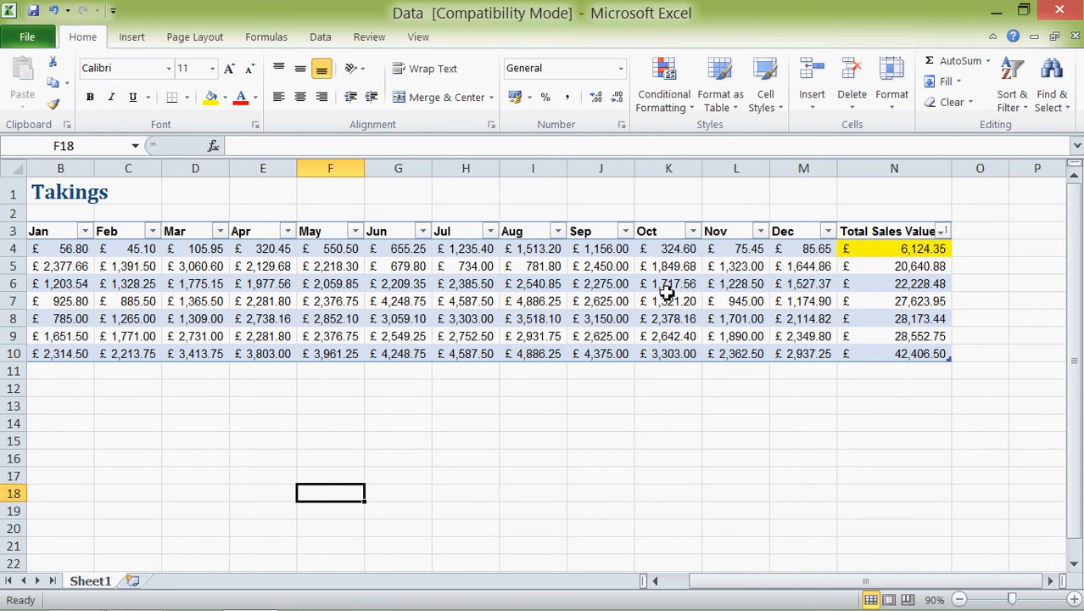
{"action": "key", "text": "ctrl+z"}
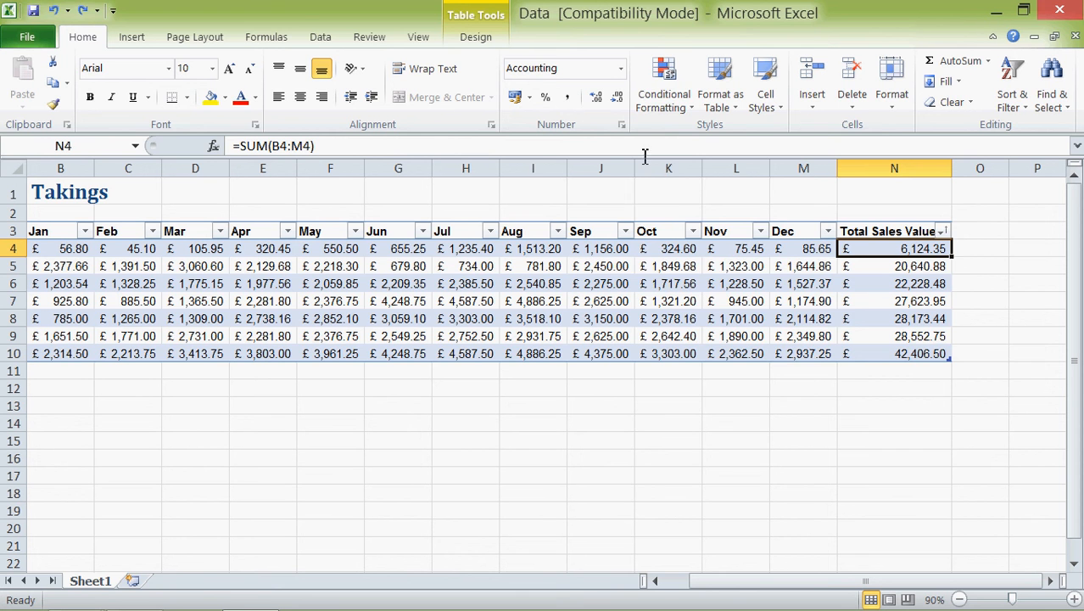
{"action": "left_click", "coordinate": [659, 100]}
{"action": "mouse_move", "coordinate": [695, 147]}
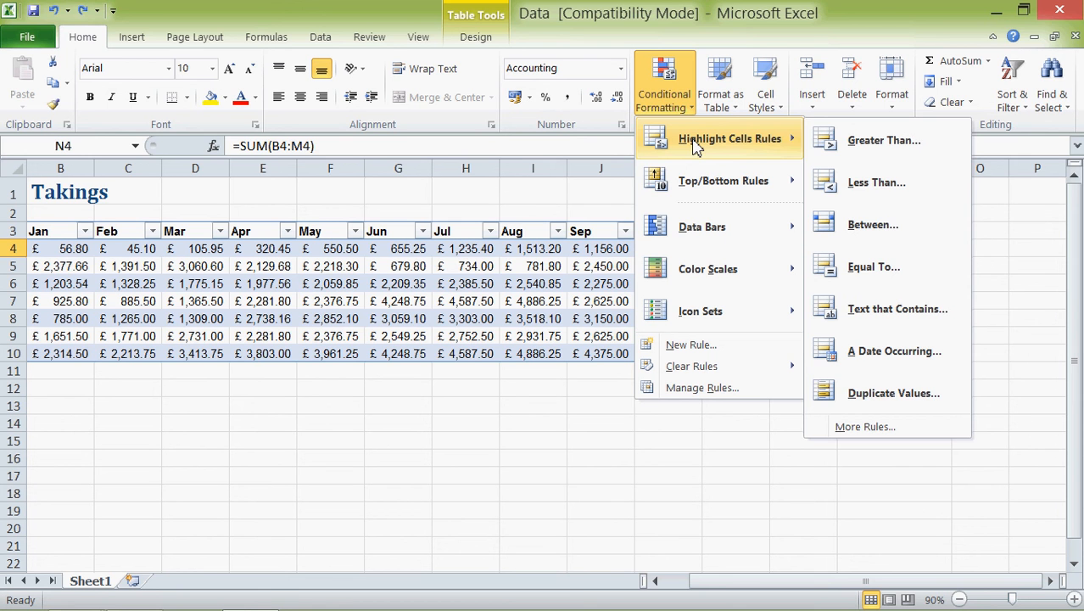
{"action": "mouse_move", "coordinate": [699, 183]}
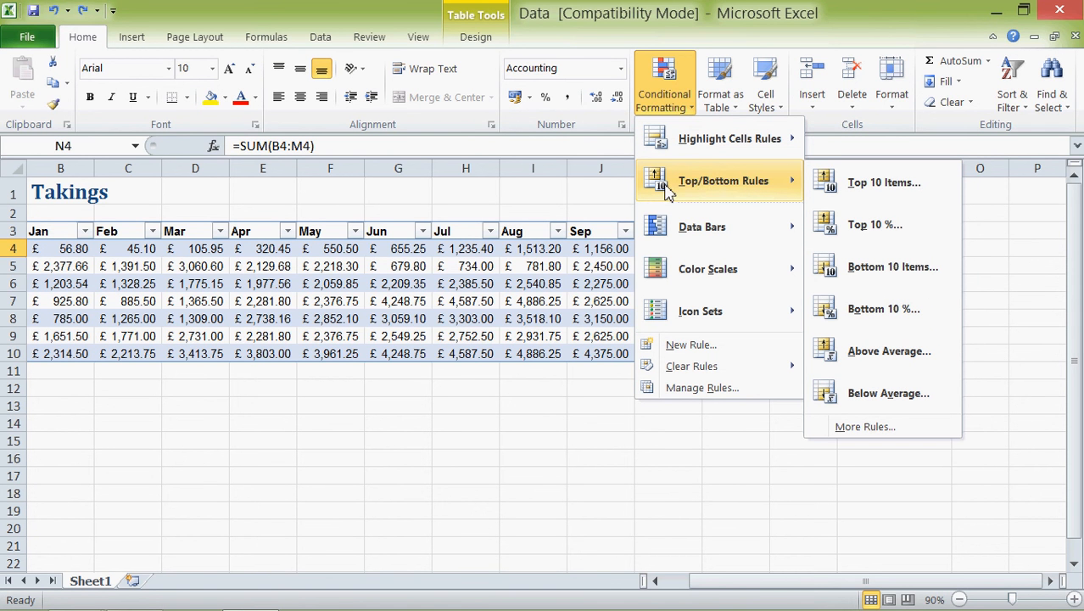
{"action": "left_click", "coordinate": [533, 210]}
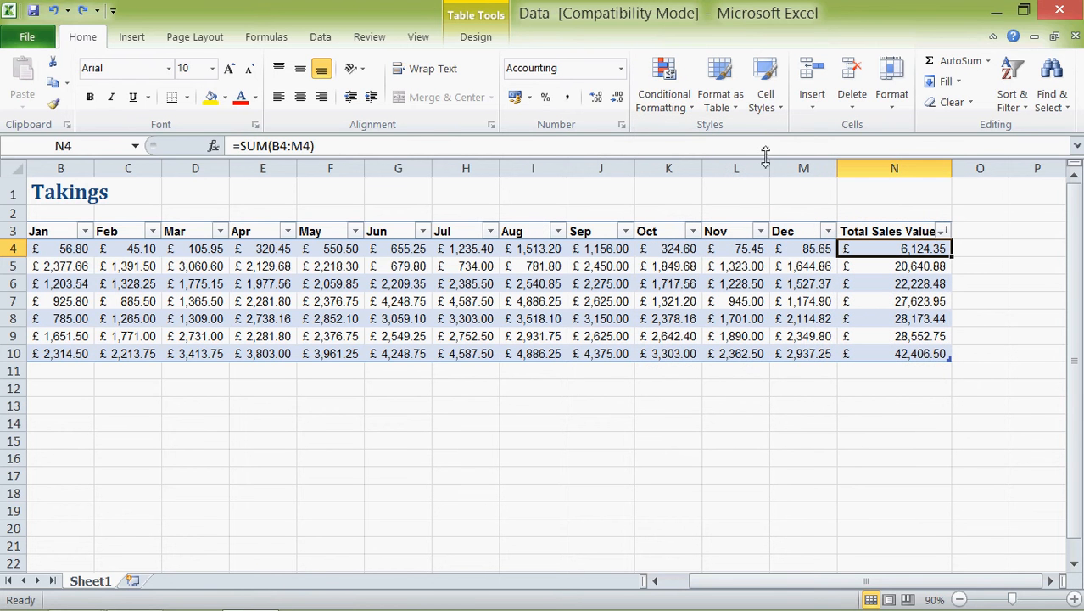
Step: Fill the lowest Total Sales Value in cell N4 with yellow and recheck the task instructions
{"action": "left_click", "coordinate": [210, 103]}
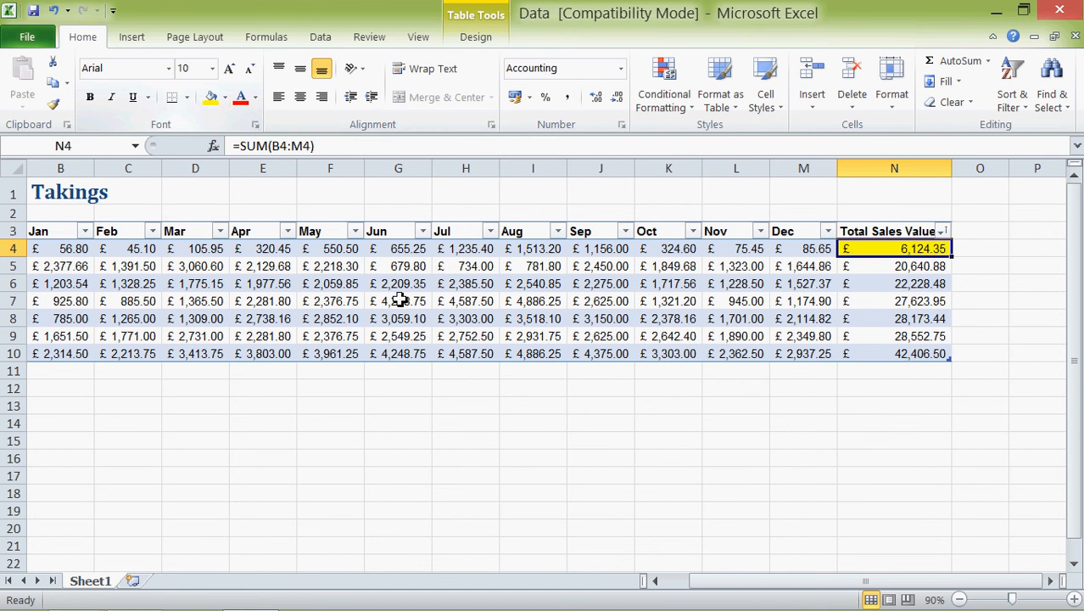
{"action": "left_click", "coordinate": [591, 405]}
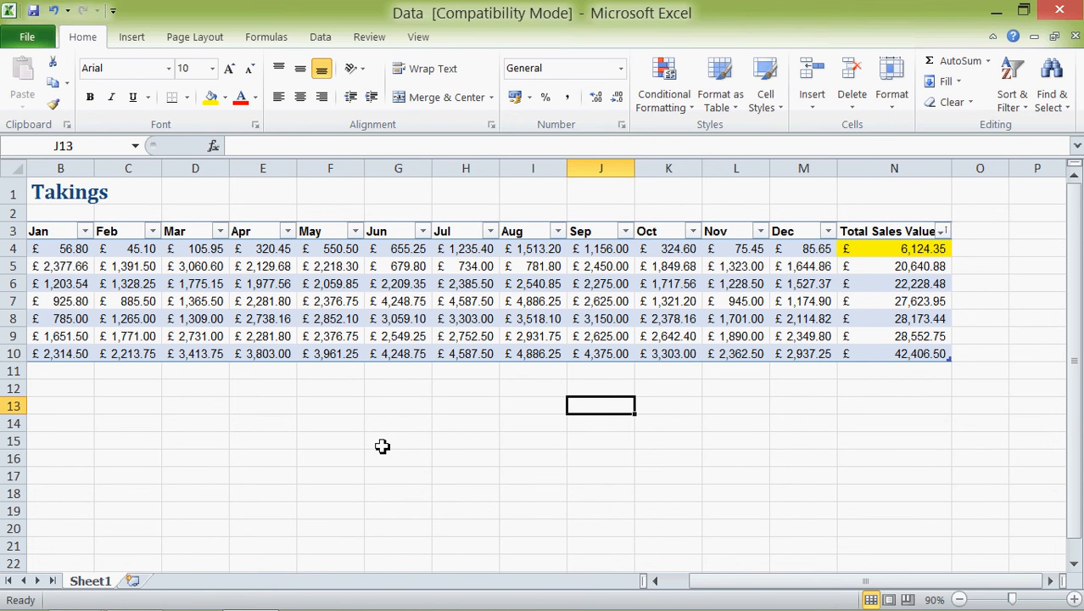
{"action": "key", "text": "alt+Tab"}
{"action": "left_click", "coordinate": [689, 585]}
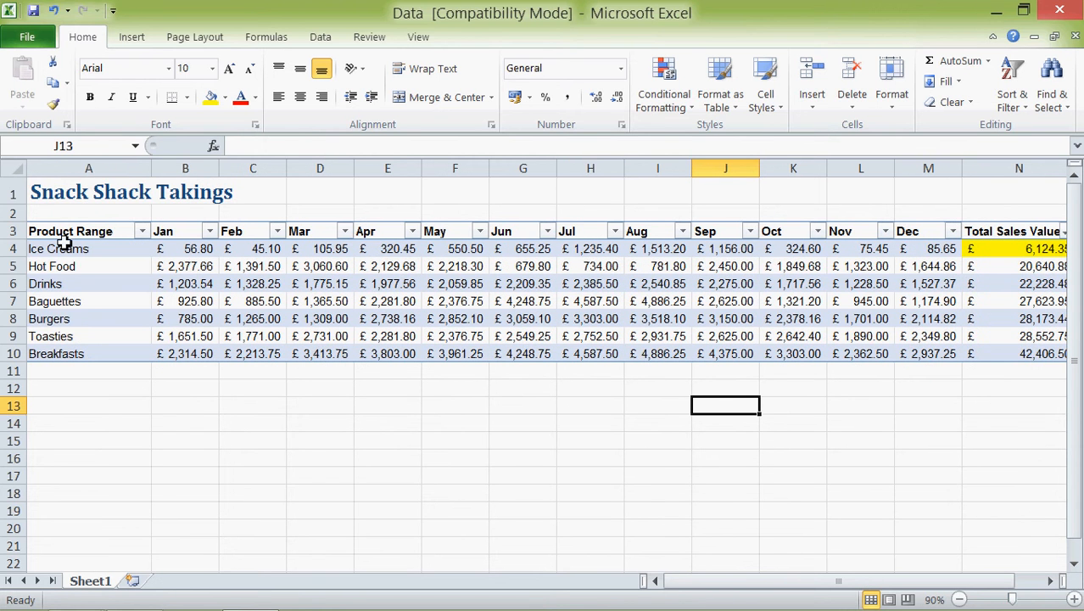
{"action": "left_click_drag", "start_coordinate": [65, 238], "coordinate": [73, 351]}
{"action": "left_click_drag", "start_coordinate": [1026, 231], "coordinate": [1028, 356]}
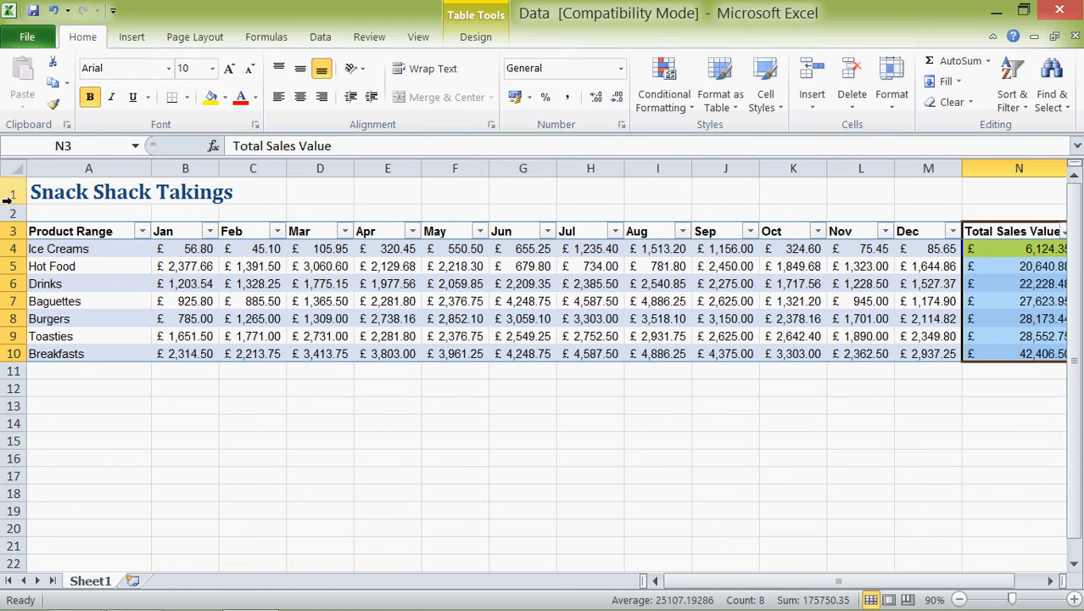
{"action": "left_click_drag", "start_coordinate": [93, 239], "coordinate": [95, 360]}
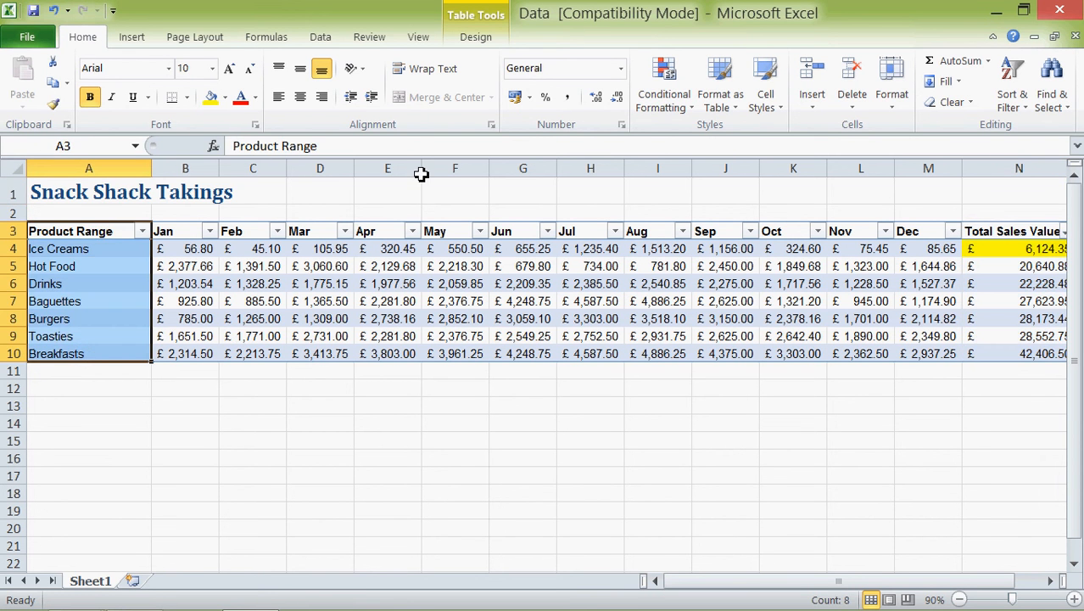
{"action": "left_click_drag", "start_coordinate": [990, 233], "coordinate": [987, 354]}
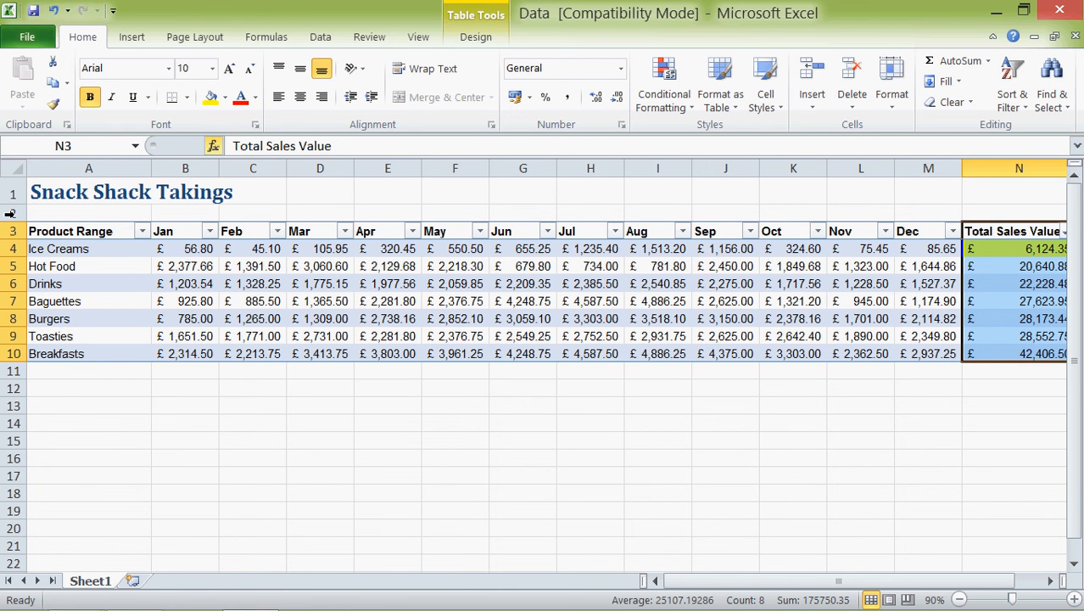
Step: Insert a 2-D clustered column chart from only the Product Range cells A3:A10 and the Total Sales Value cells N3:N10
{"action": "left_click", "coordinate": [63, 234]}
{"action": "left_click", "coordinate": [80, 355], "text": "shift"}
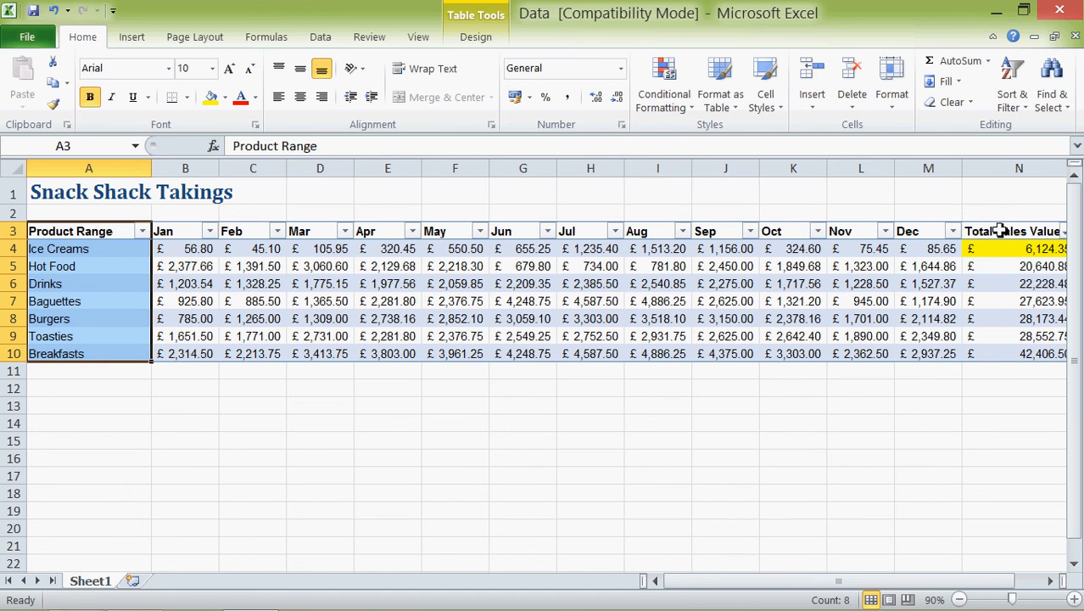
{"action": "left_click_drag", "start_coordinate": [1000, 230], "coordinate": [1004, 355]}
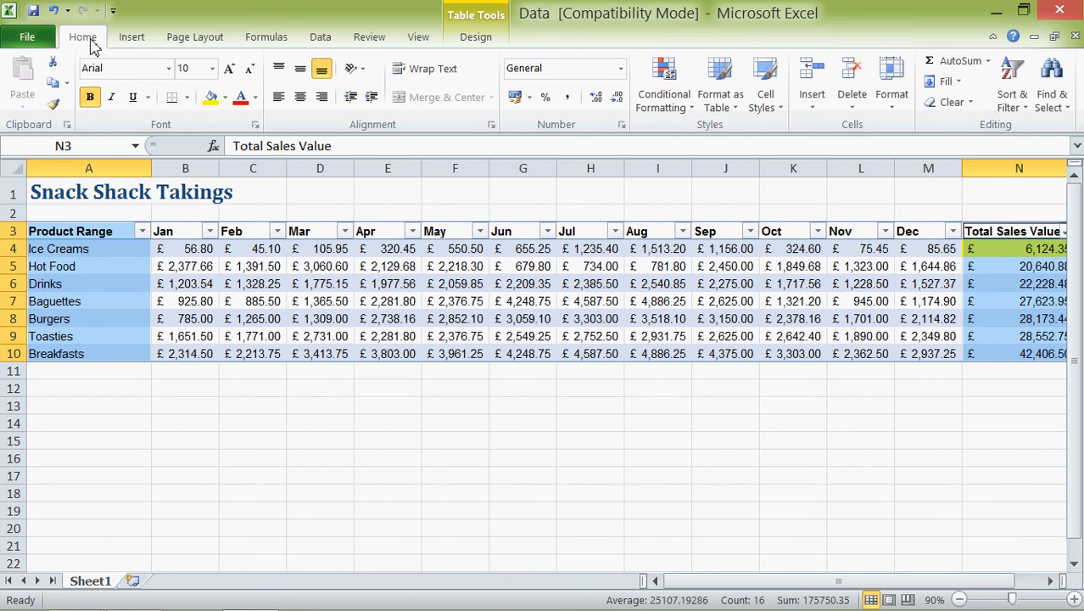
{"action": "left_click", "coordinate": [137, 44]}
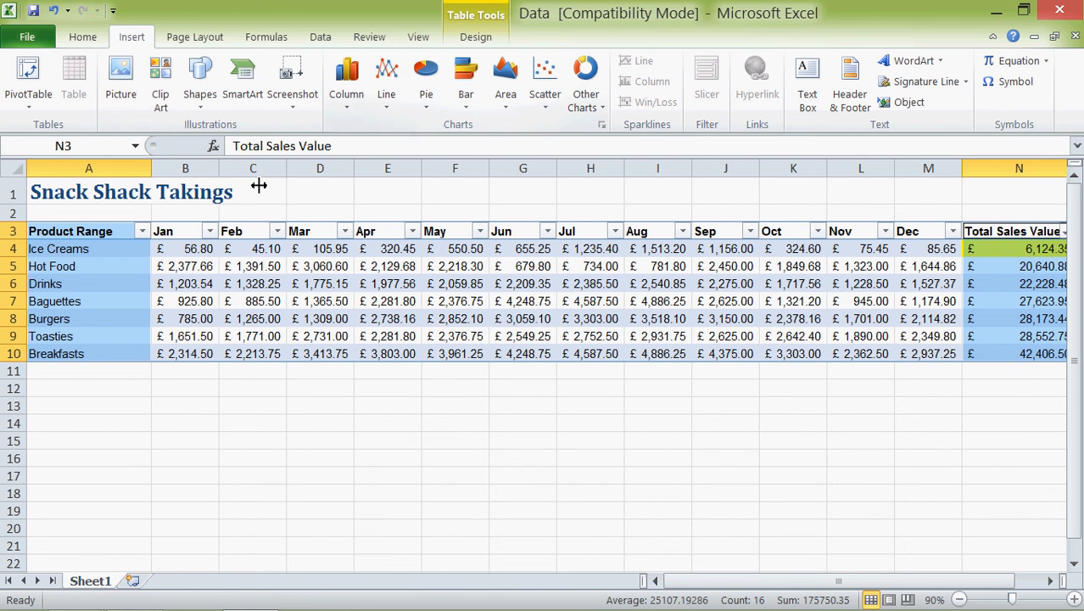
{"action": "left_click", "coordinate": [348, 93]}
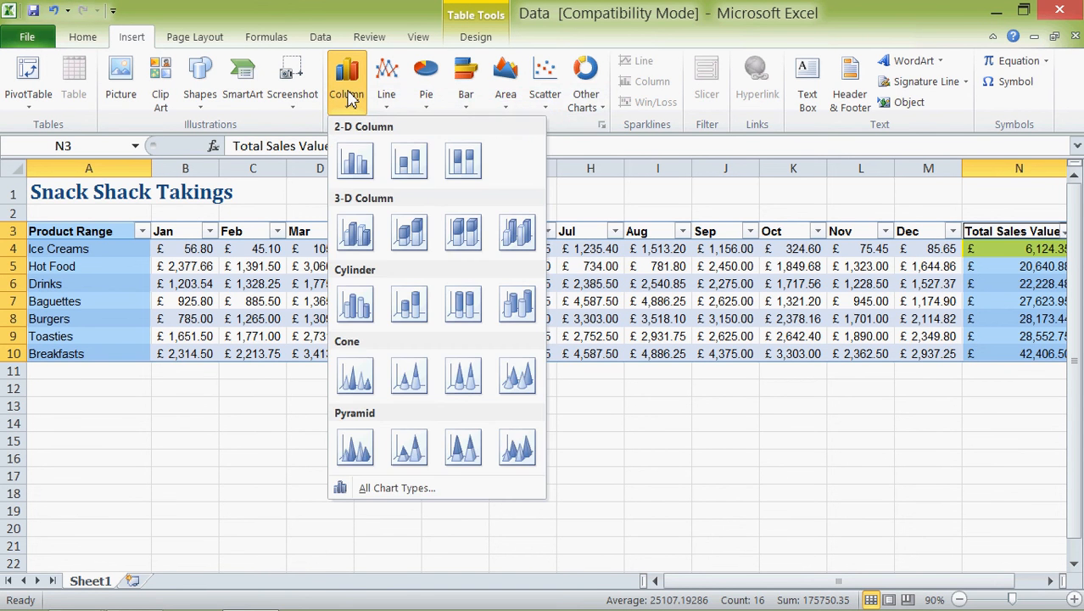
{"action": "left_click", "coordinate": [354, 160]}
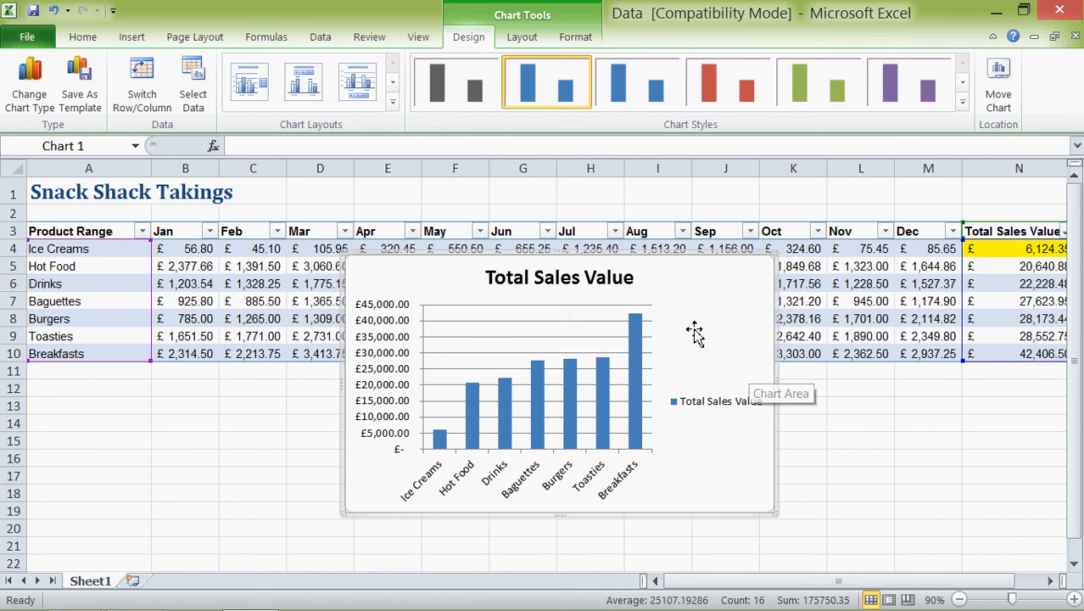
Step: Change the chart title to "Product sales" and delete the chart's legend
{"action": "left_click", "coordinate": [622, 281]}
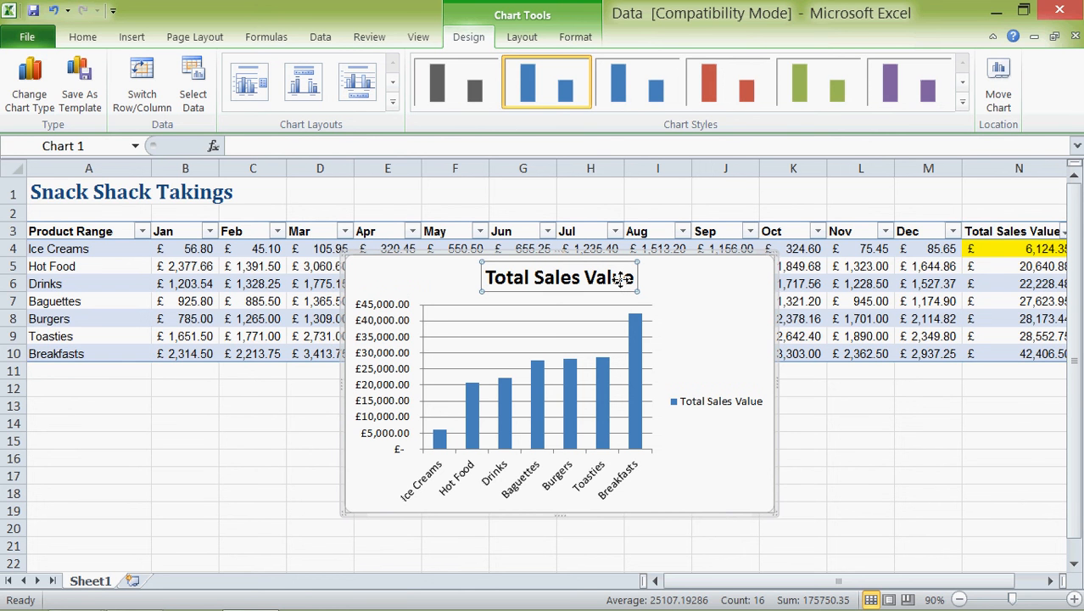
{"action": "type", "text": "Pro"}
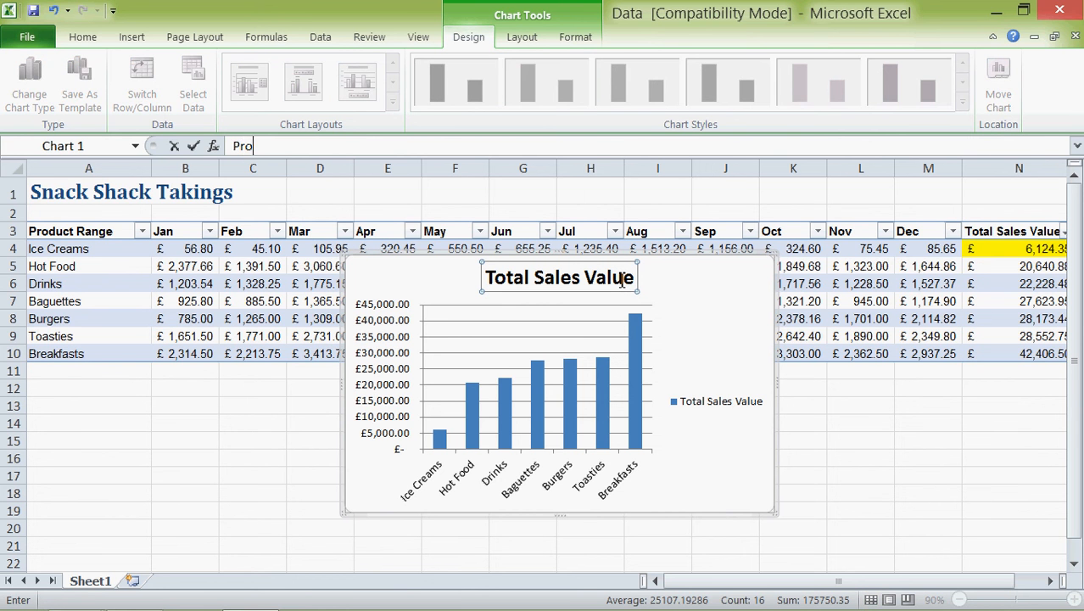
{"action": "type", "text": "duct sales"}
{"action": "key", "text": "Return"}
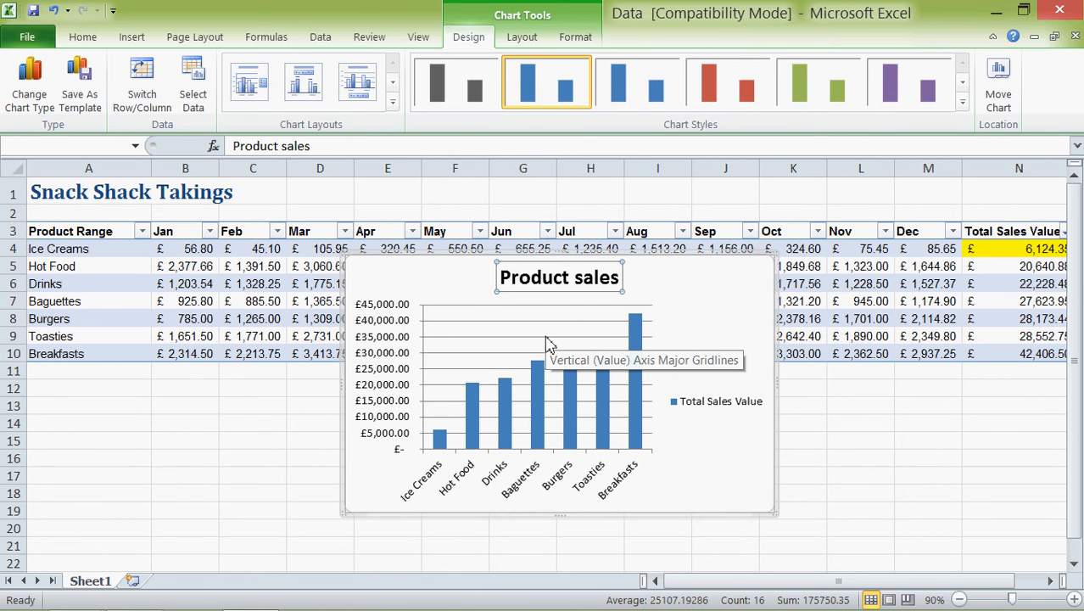
{"action": "left_click", "coordinate": [697, 405]}
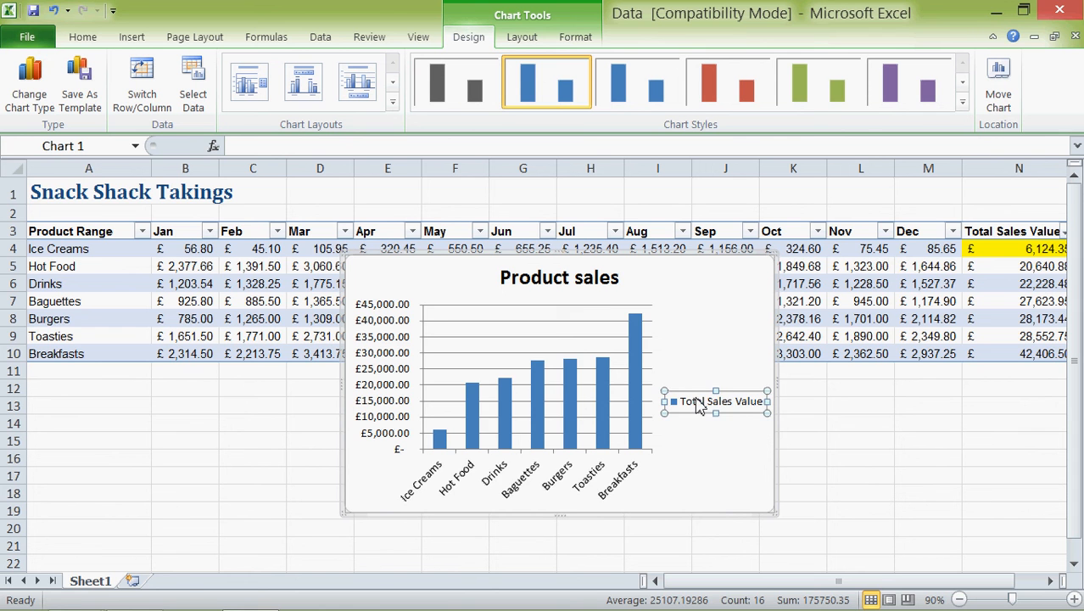
{"action": "key", "text": "Delete"}
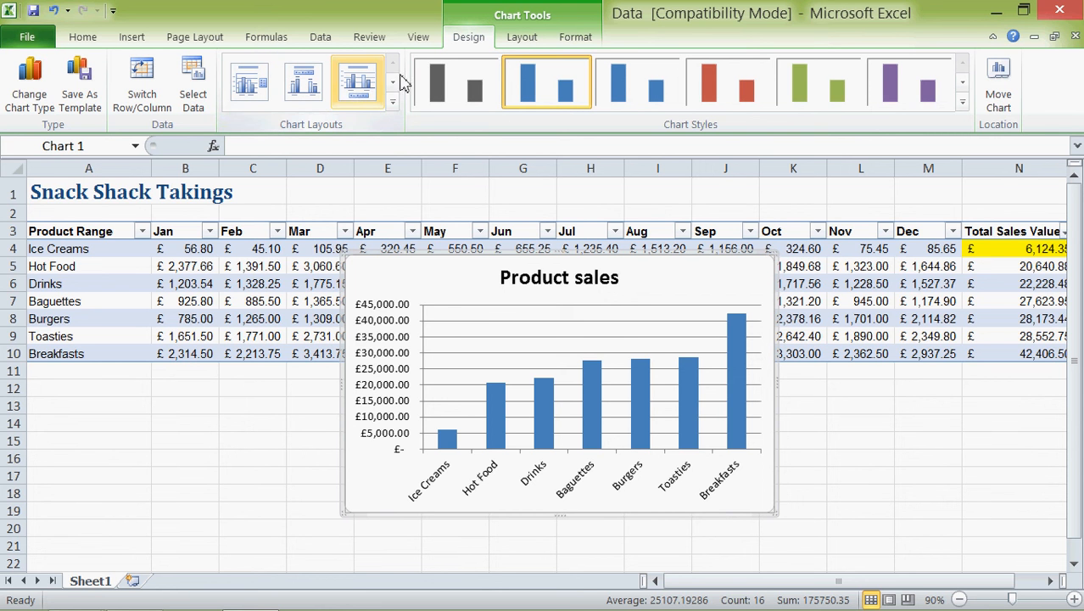
Step: Add a rotated title to the chart's primary vertical axis reading "Total sales value"
{"action": "left_click", "coordinate": [523, 37]}
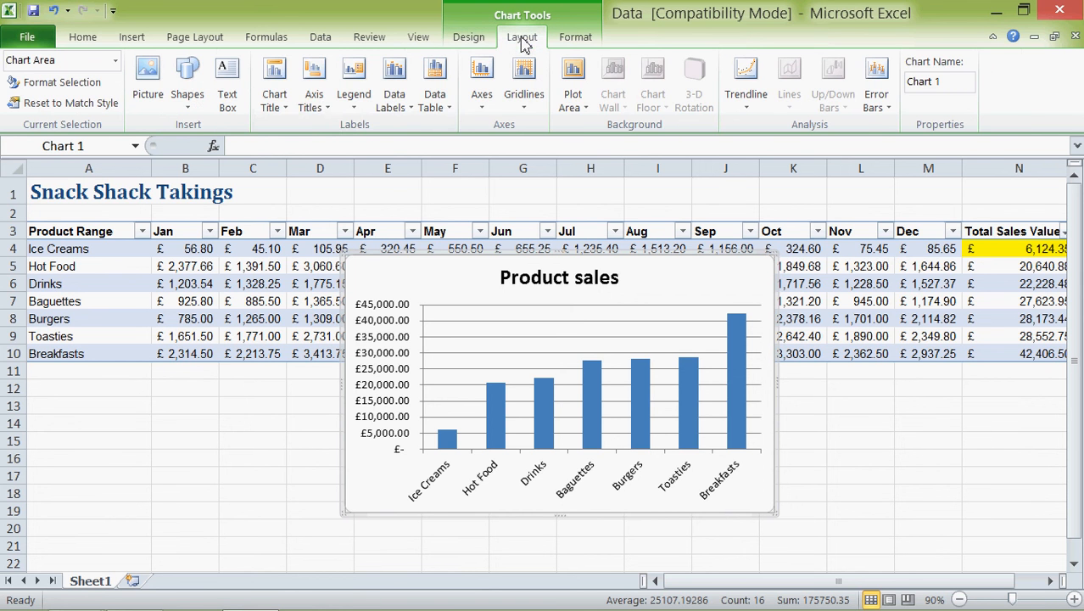
{"action": "left_click", "coordinate": [310, 108]}
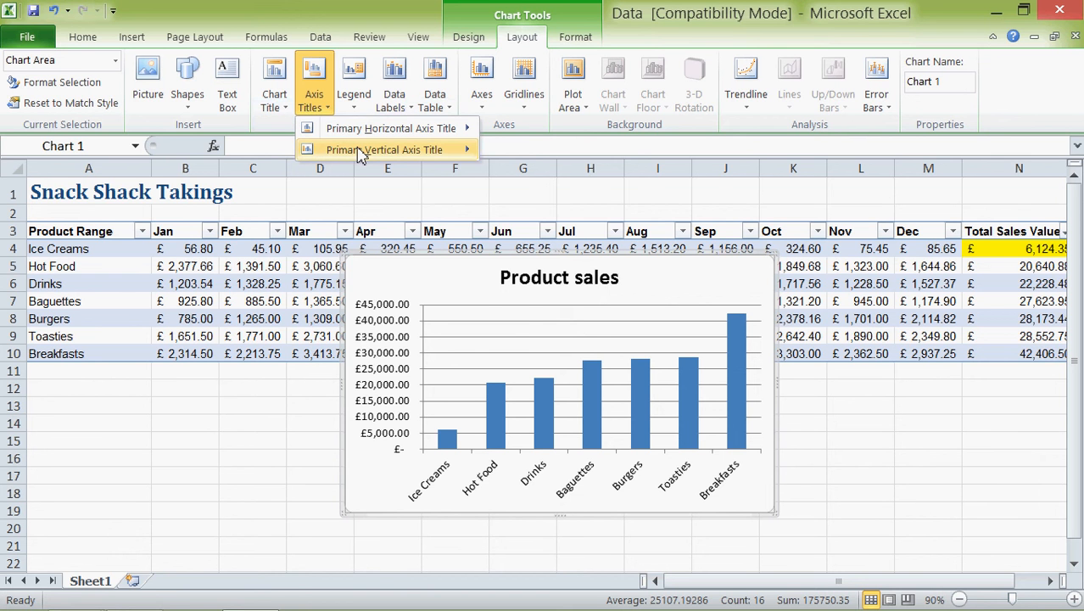
{"action": "mouse_move", "coordinate": [360, 156]}
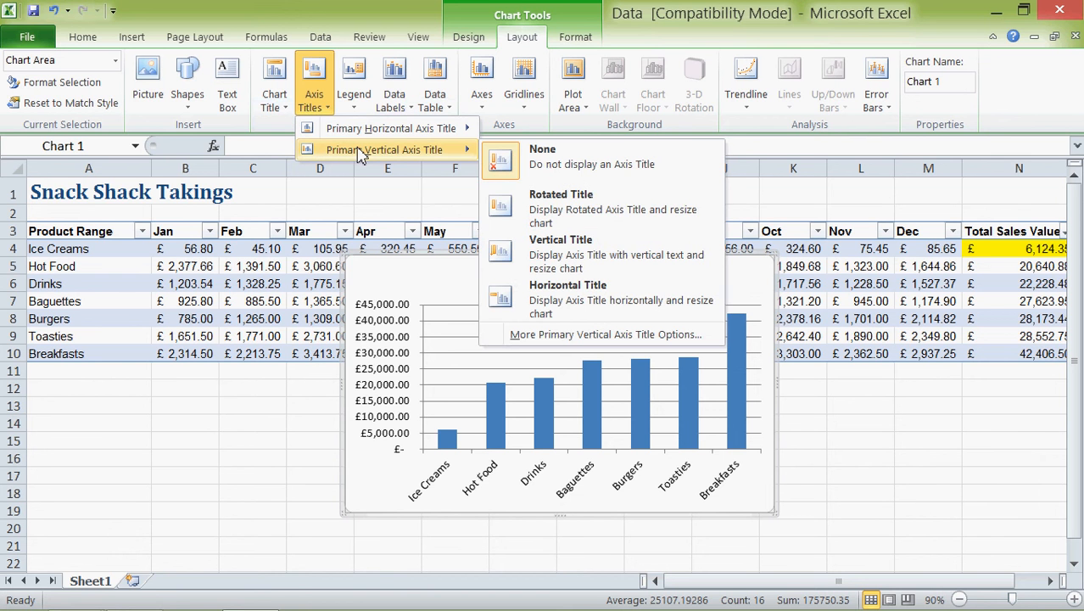
{"action": "left_click", "coordinate": [611, 212]}
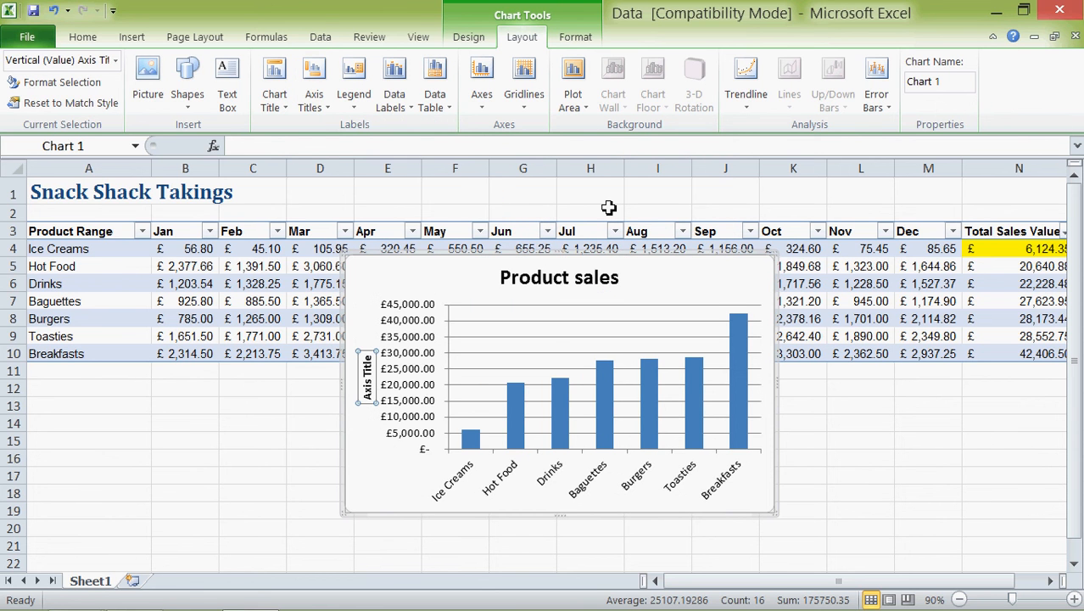
{"action": "type", "text": "T"}
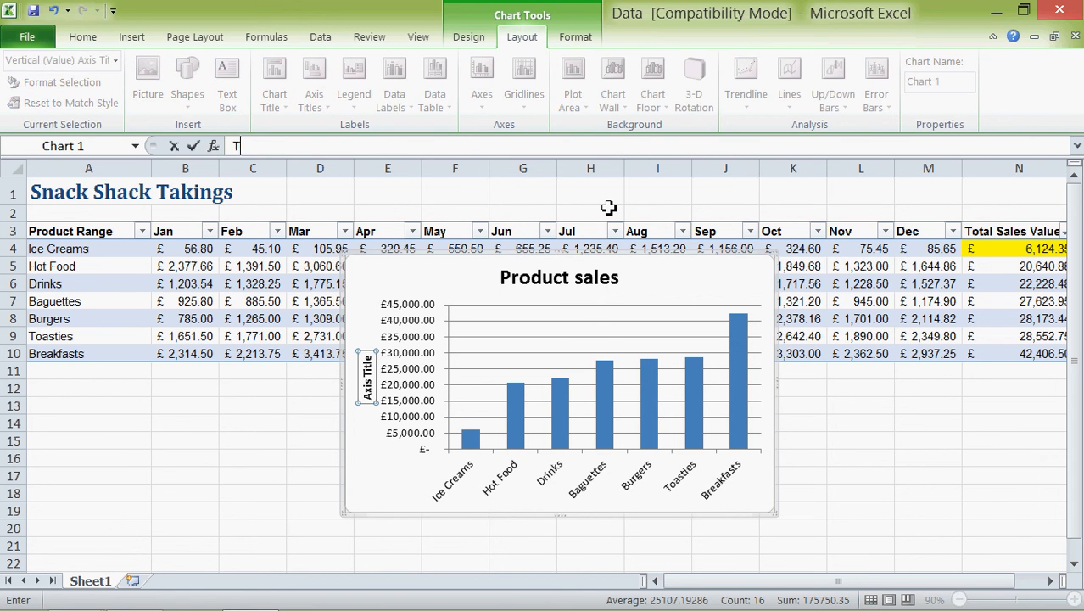
{"action": "type", "text": "otal sales value"}
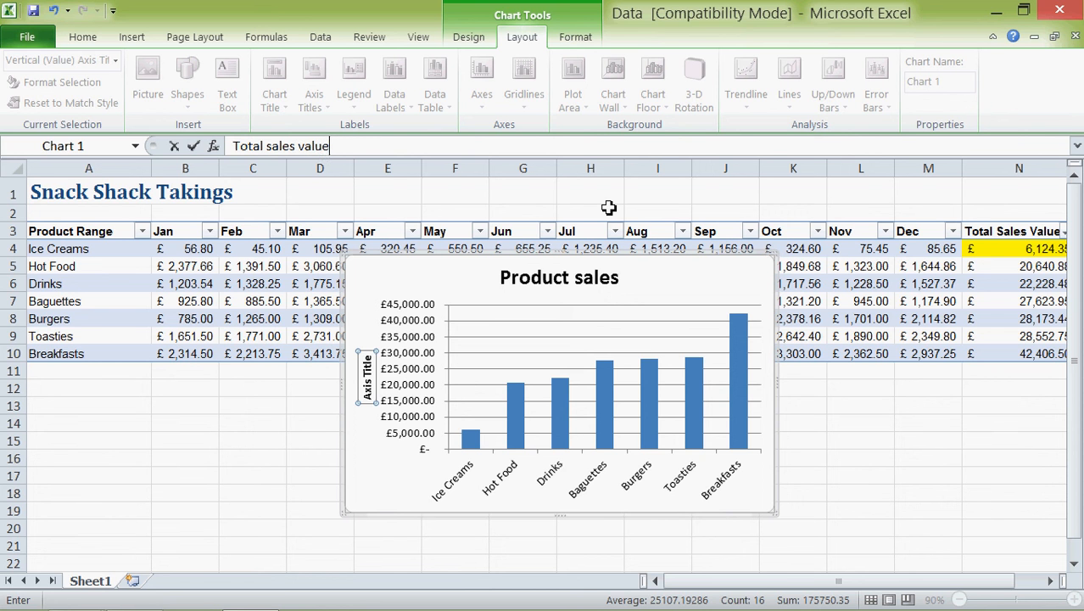
{"action": "key", "text": "Return"}
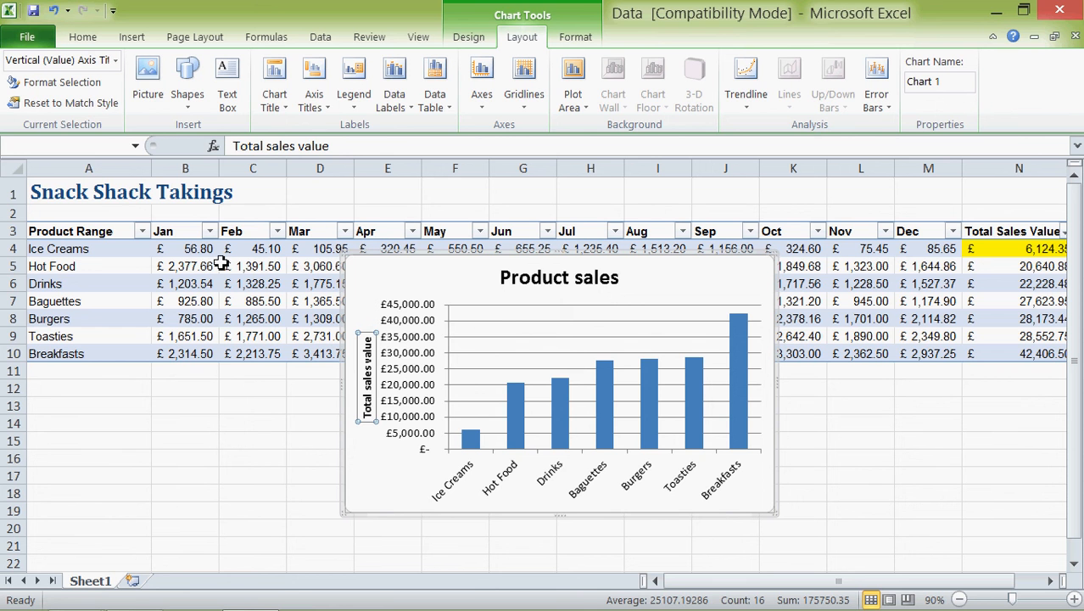
Step: Add a title below the chart's primary horizontal axis reading "Product range"
{"action": "left_click", "coordinate": [307, 114]}
{"action": "mouse_move", "coordinate": [344, 136]}
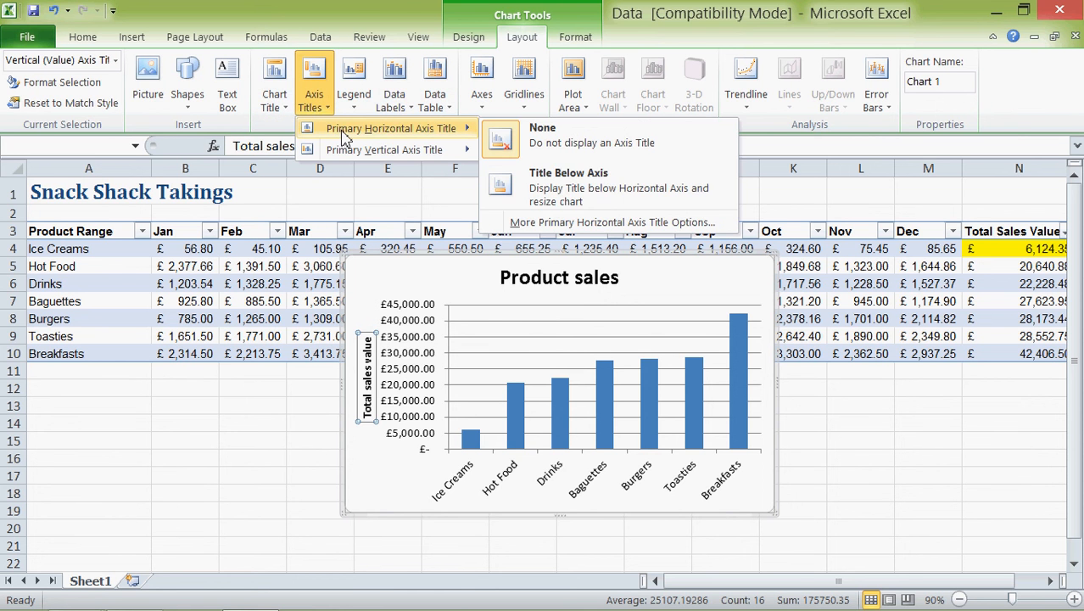
{"action": "left_click", "coordinate": [612, 187]}
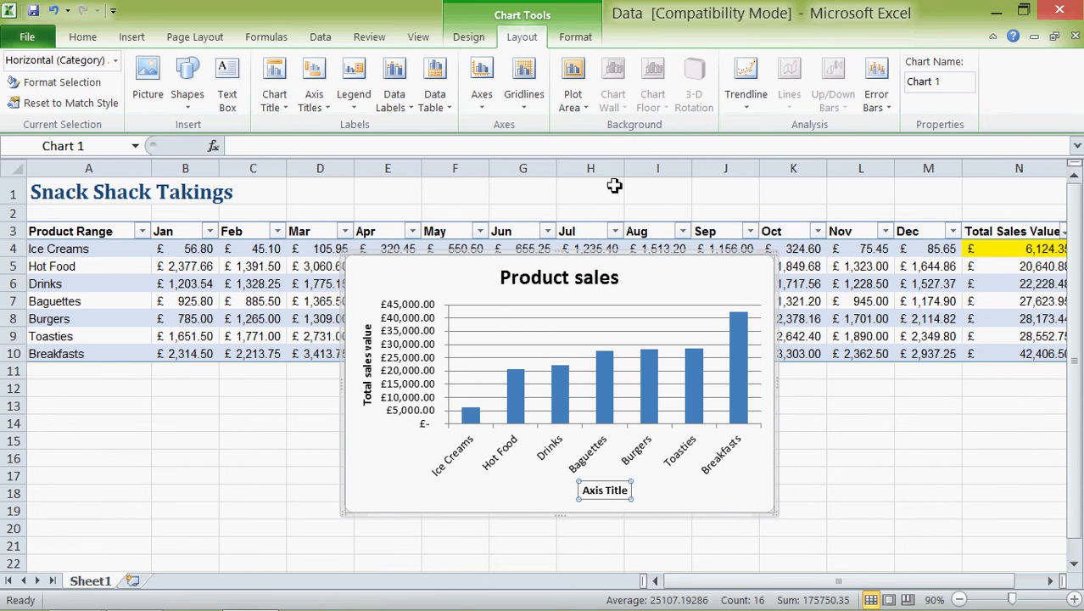
{"action": "type", "text": "Pr"}
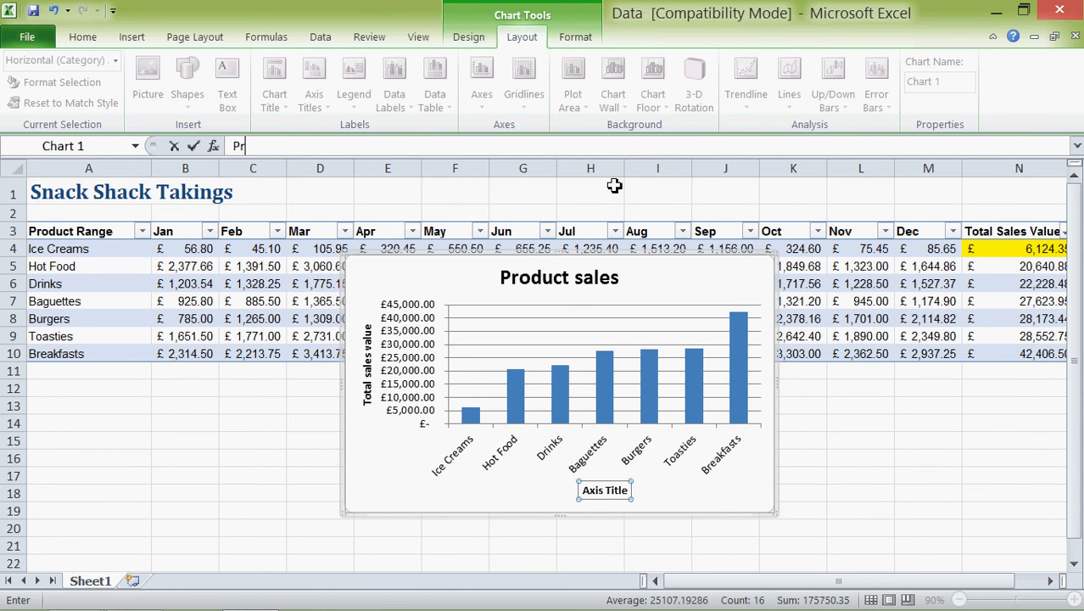
{"action": "type", "text": "oduct range"}
{"action": "key", "text": "Return"}
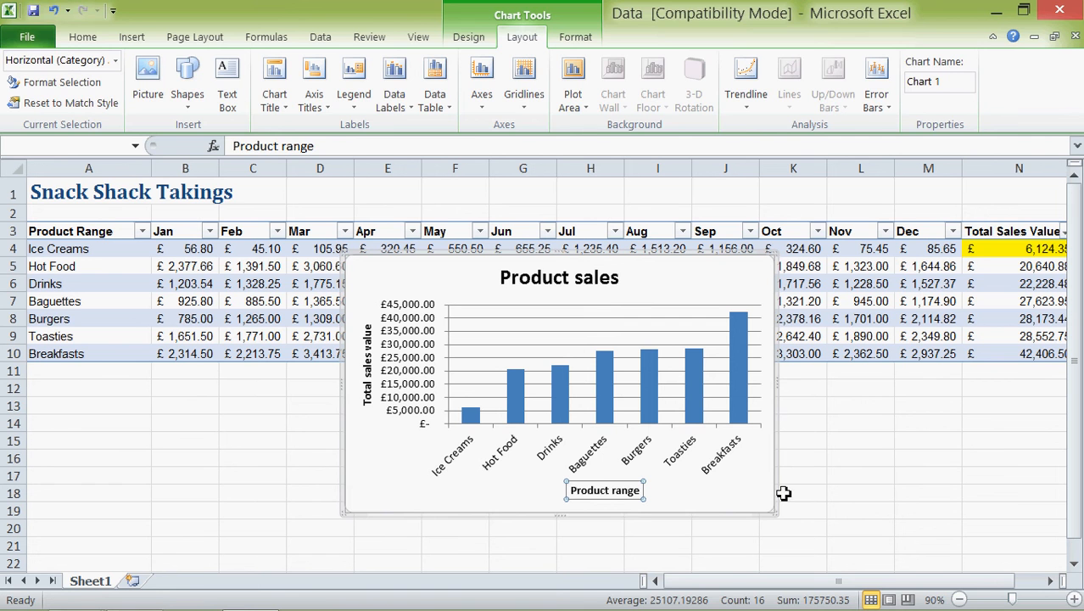
{"action": "left_click", "coordinate": [918, 478]}
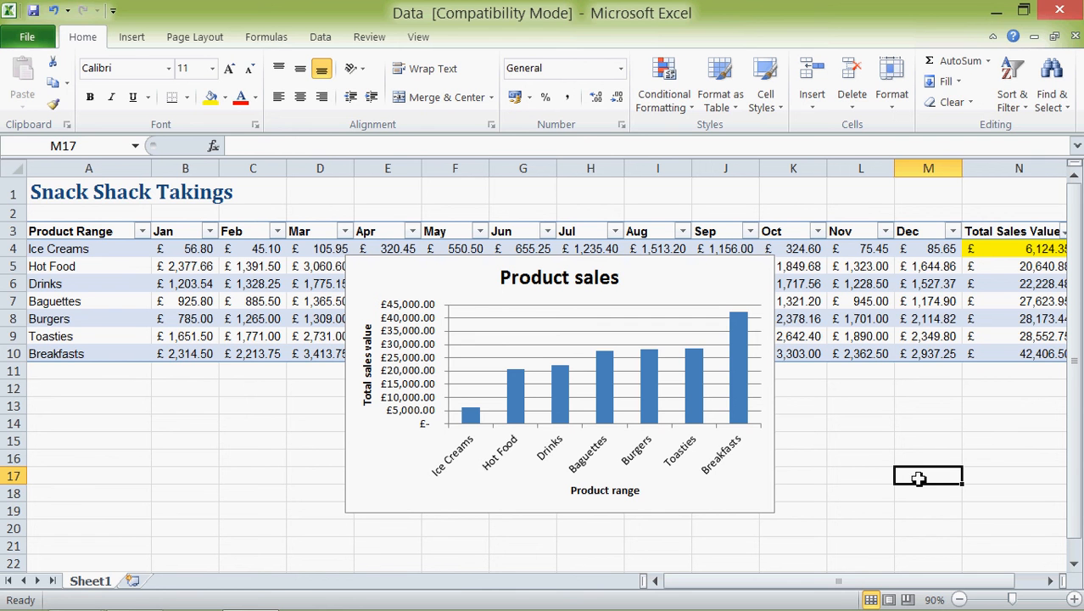
Step: Move the chart directly below the table, starting at about row 11 in column A, and return to the Task 5 instructions in the browser
{"action": "key", "text": "alt"}
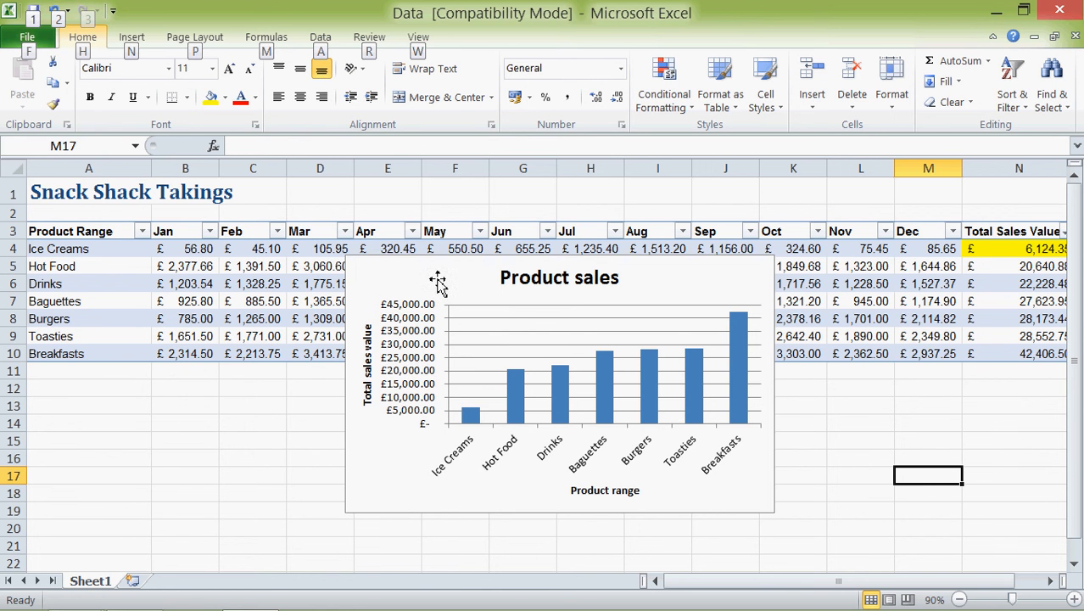
{"action": "left_click_drag", "start_coordinate": [437, 282], "coordinate": [127, 400]}
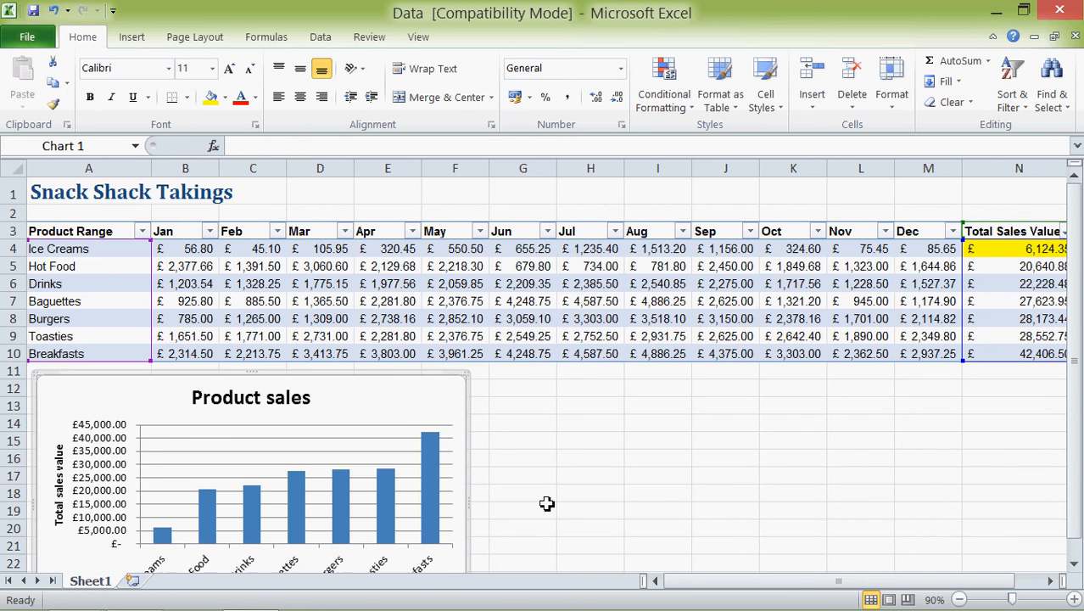
{"action": "key", "text": "alt"}
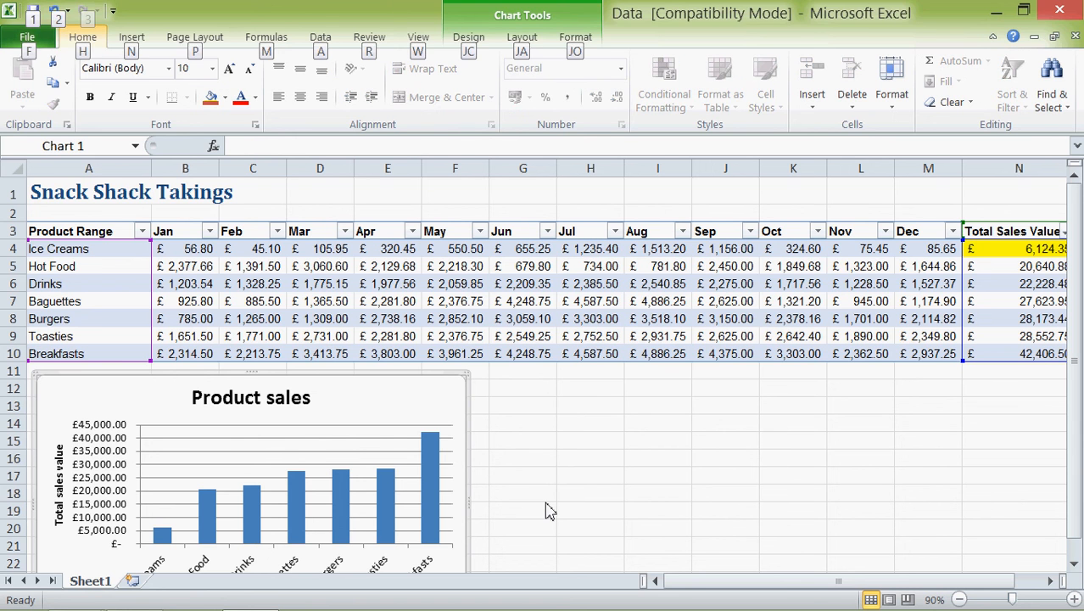
{"action": "key", "text": "alt+Tab"}
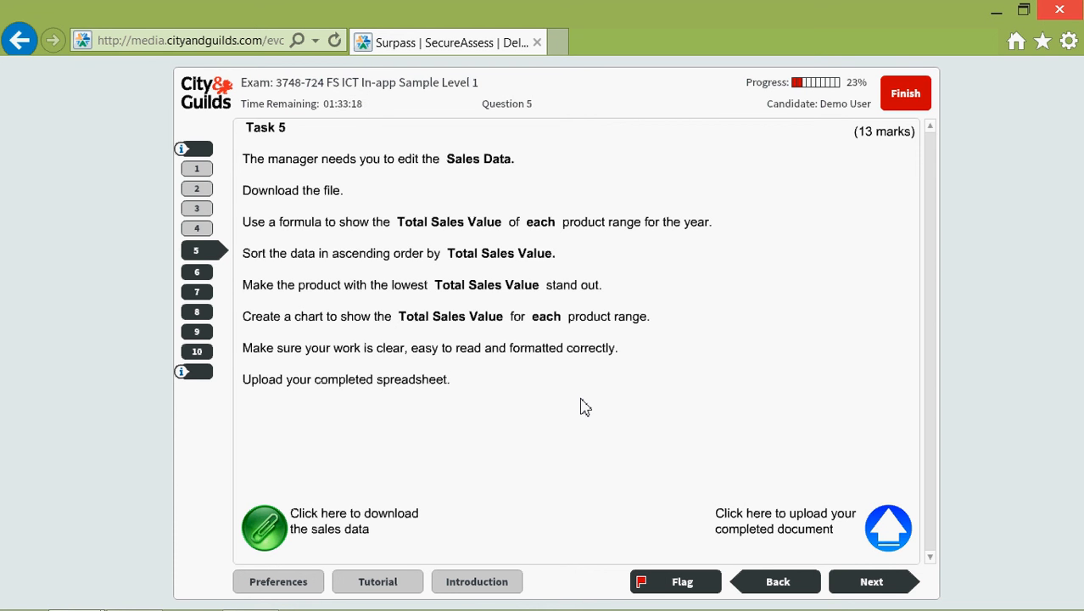
Step: Switch to the Excel workbook and run a spelling check with the chart selected
{"action": "key", "text": "alt+Tab"}
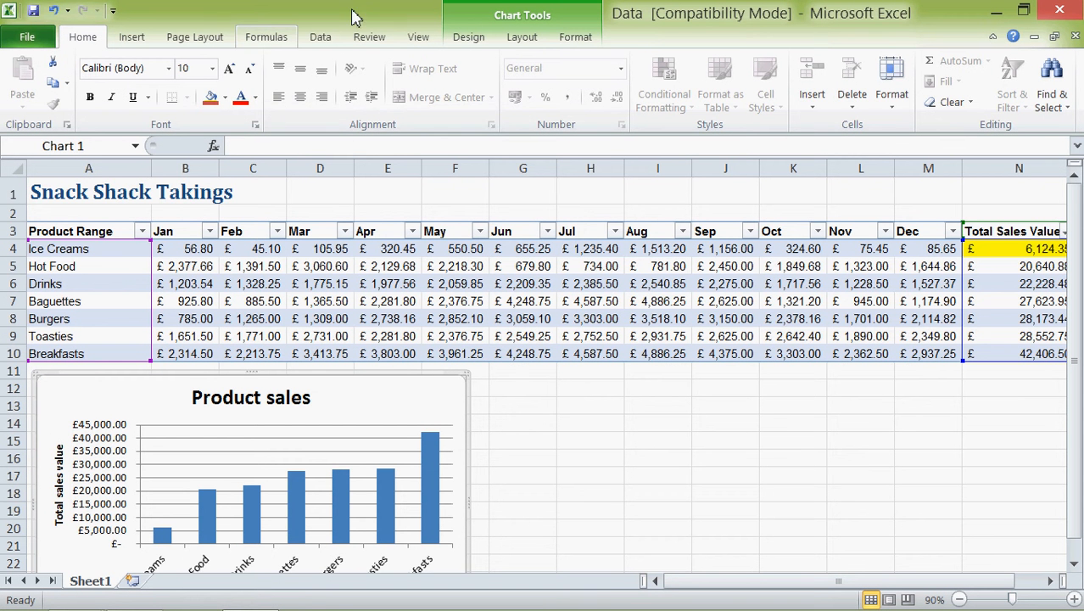
{"action": "left_click", "coordinate": [369, 38]}
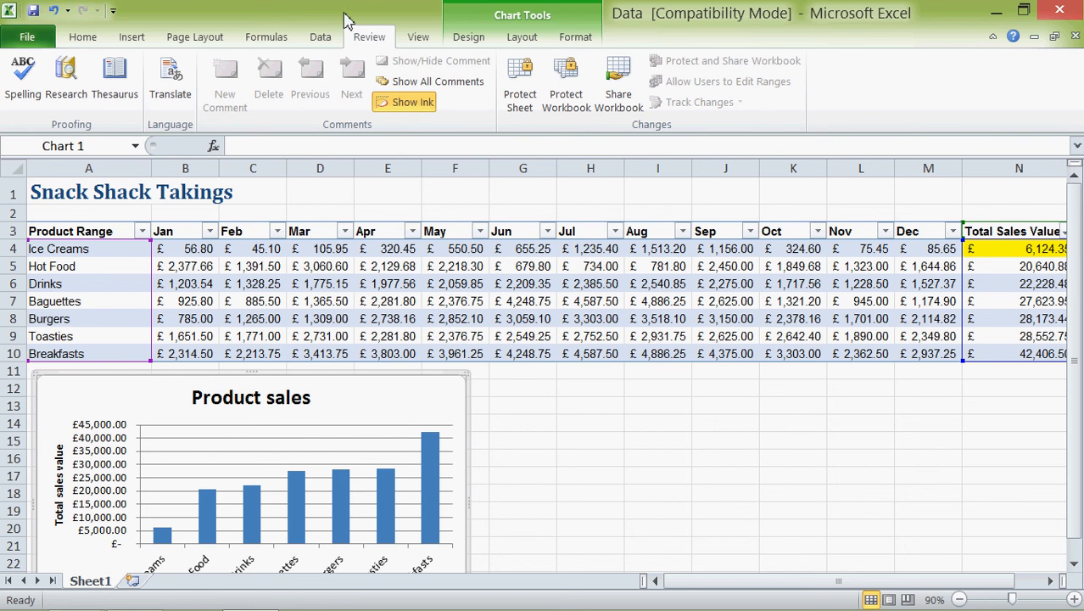
{"action": "left_click", "coordinate": [12, 84]}
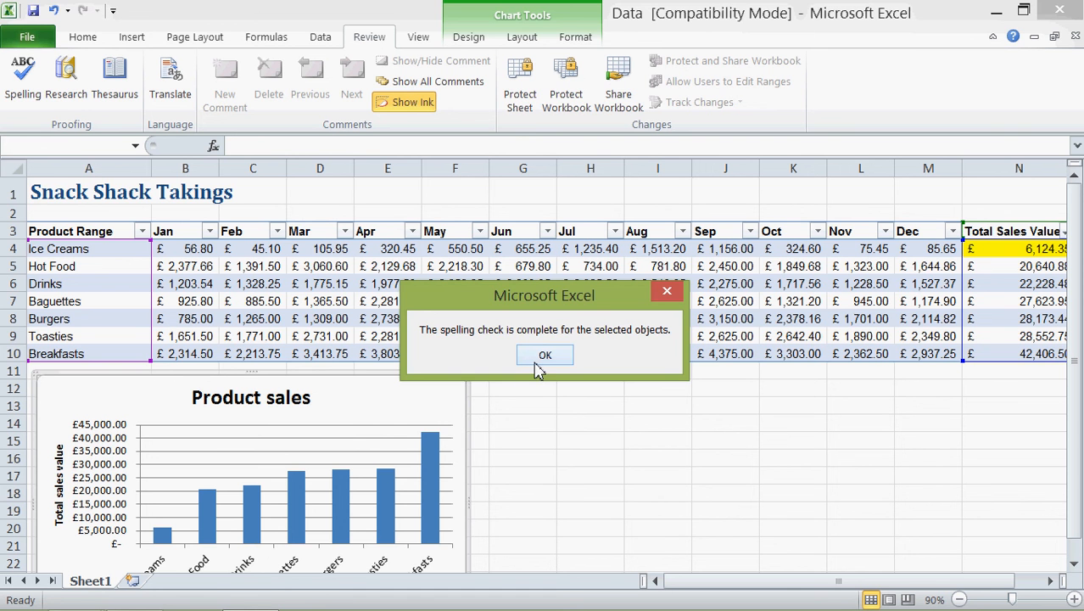
{"action": "left_click", "coordinate": [544, 355]}
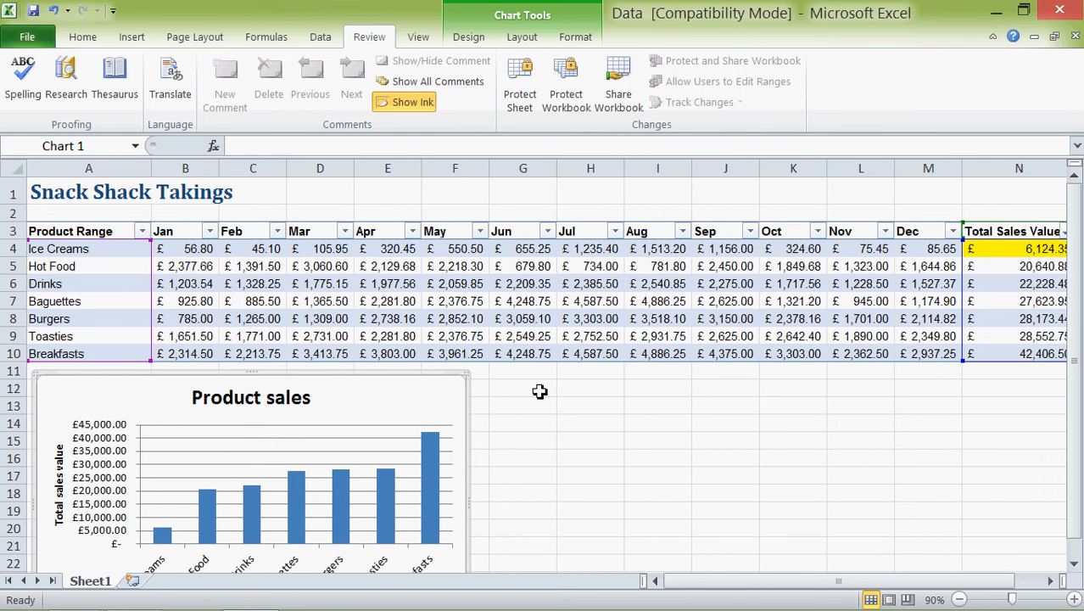
Step: Save the workbook as "Snack shack takings" in the In App practice folder, keeping the Excel 97-2003 format and accepting the compatibility notice
{"action": "left_click", "coordinate": [27, 37]}
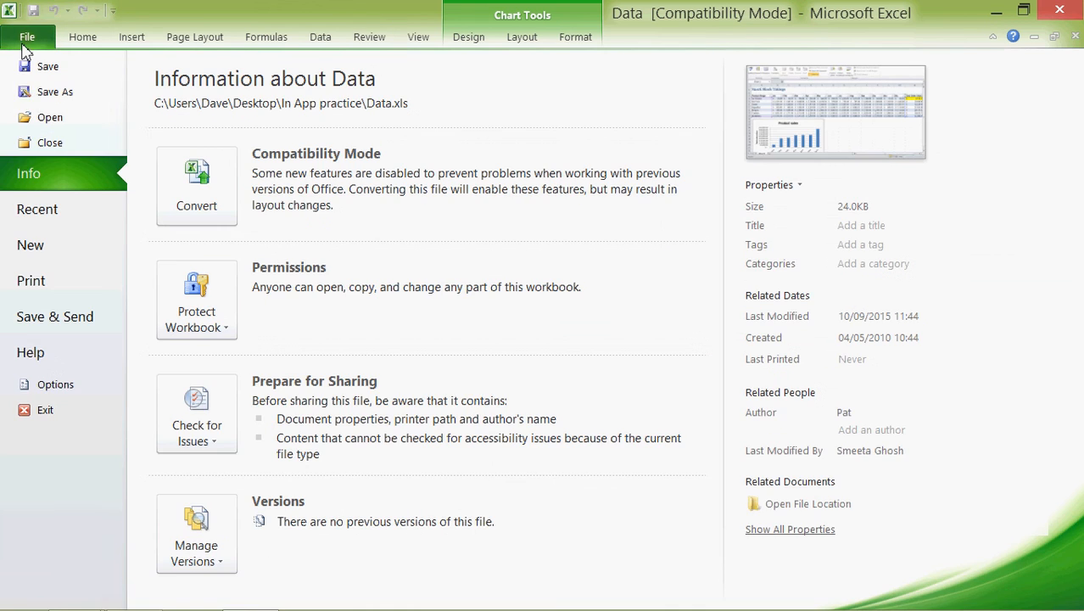
{"action": "key", "text": "Escape"}
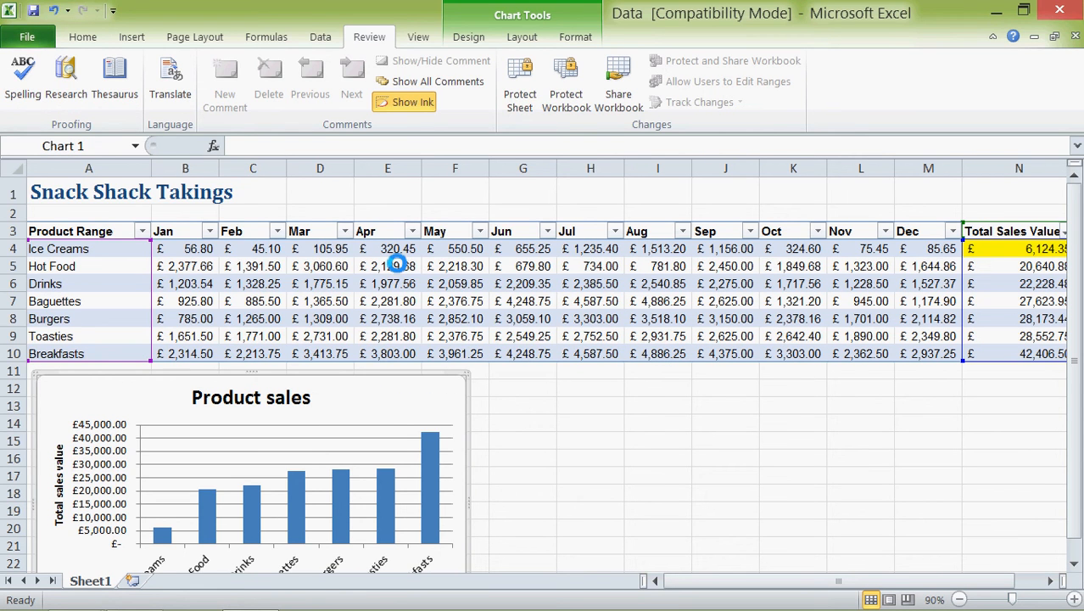
{"action": "key", "text": "F12"}
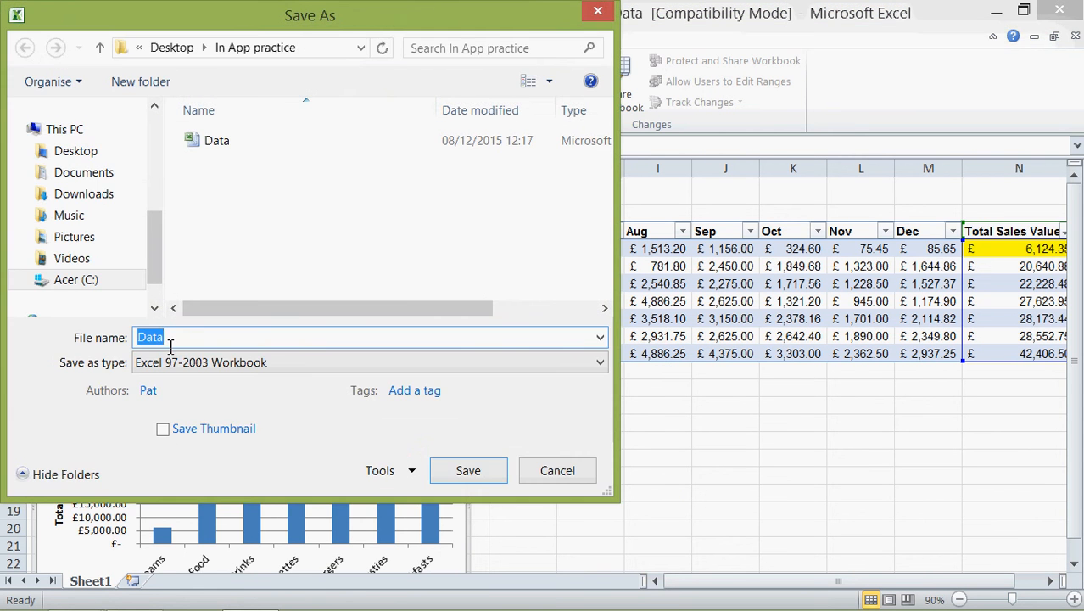
{"action": "type", "text": "Sna"}
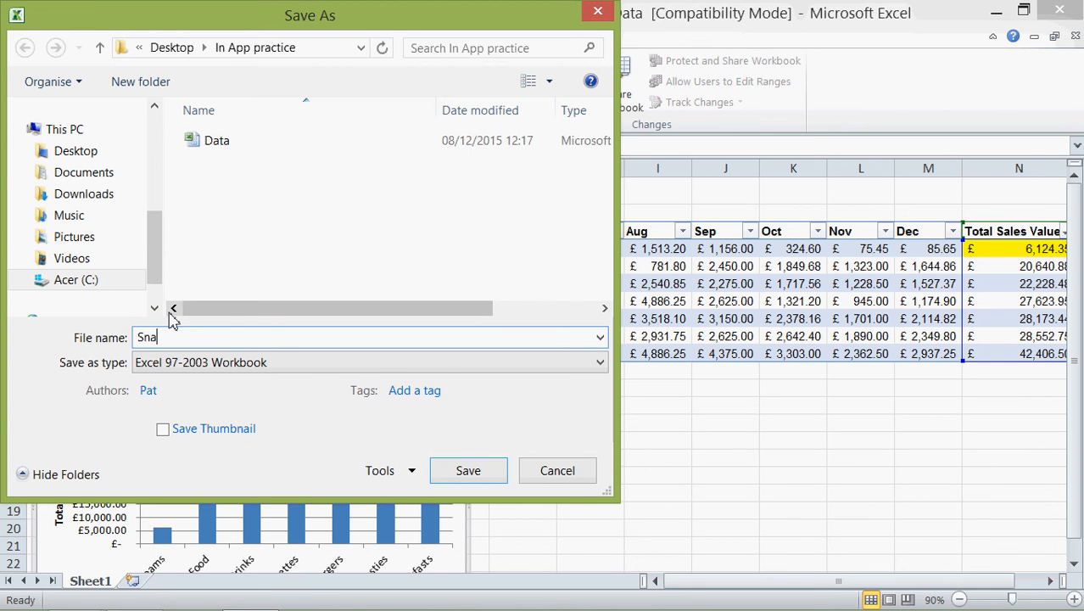
{"action": "type", "text": "ck shack takings"}
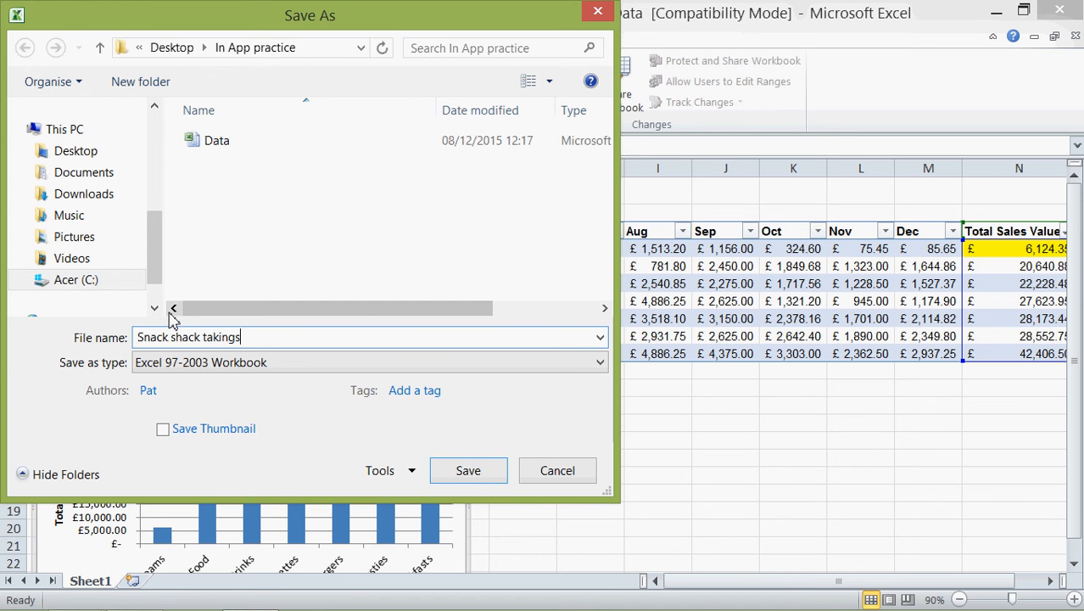
{"action": "key", "text": "ctrl+a"}
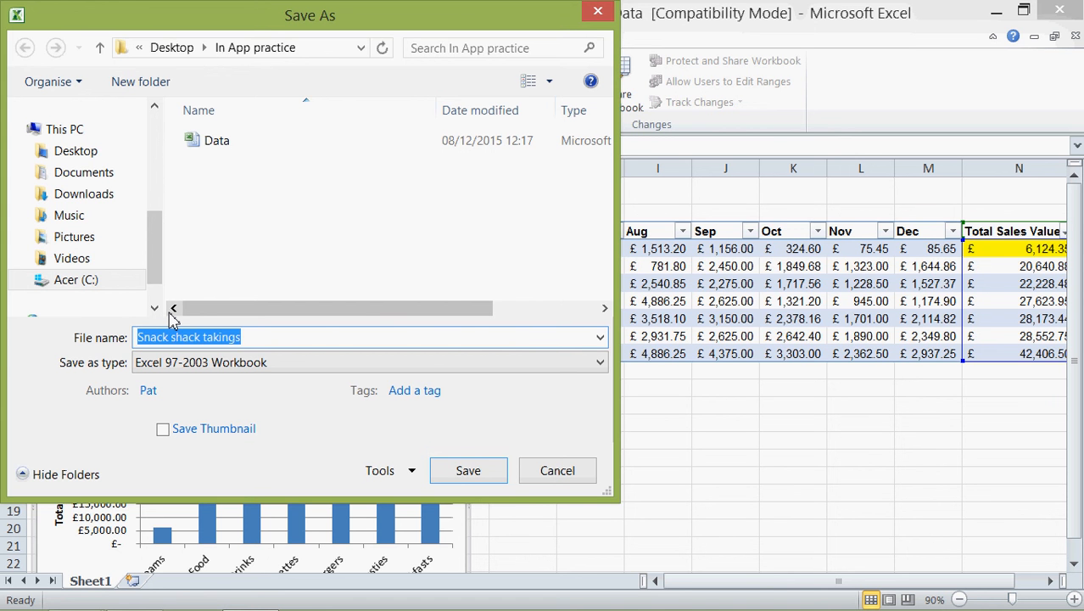
{"action": "key", "text": "Return"}
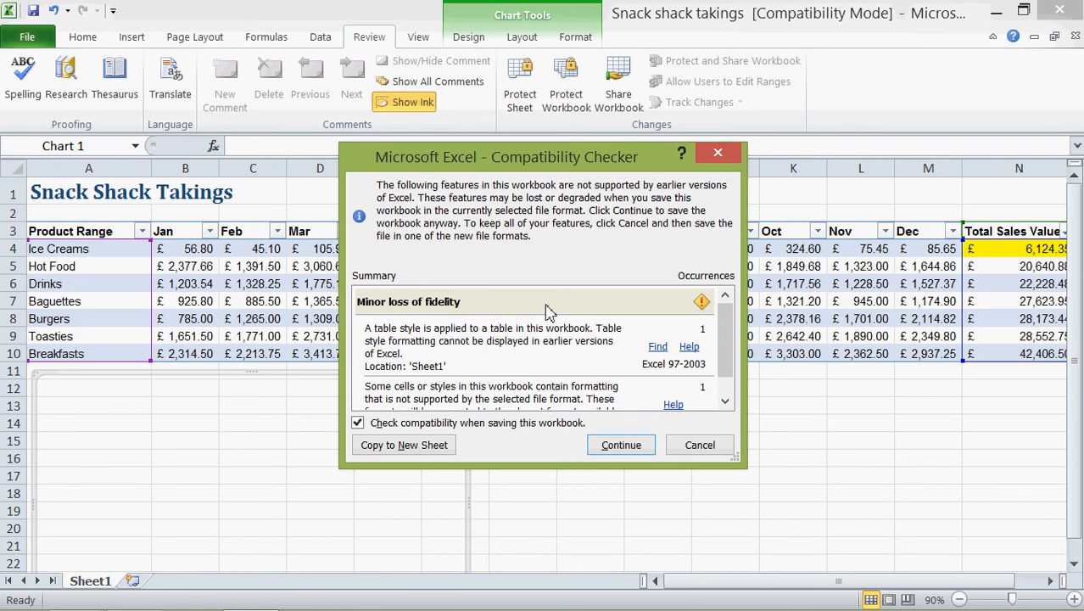
{"action": "mouse_move", "coordinate": [728, 340]}
{"action": "left_mouse_down"}
{"action": "mouse_move", "coordinate": [727, 386]}
{"action": "mouse_move", "coordinate": [718, 322]}
{"action": "mouse_move", "coordinate": [718, 333]}
{"action": "left_mouse_up"}
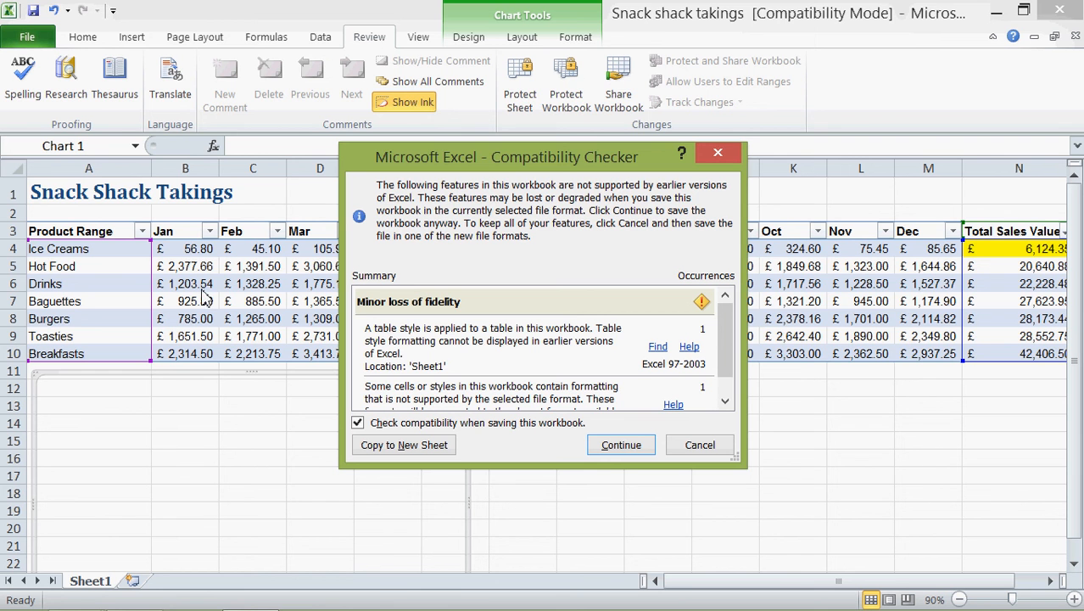
{"action": "left_click", "coordinate": [615, 450]}
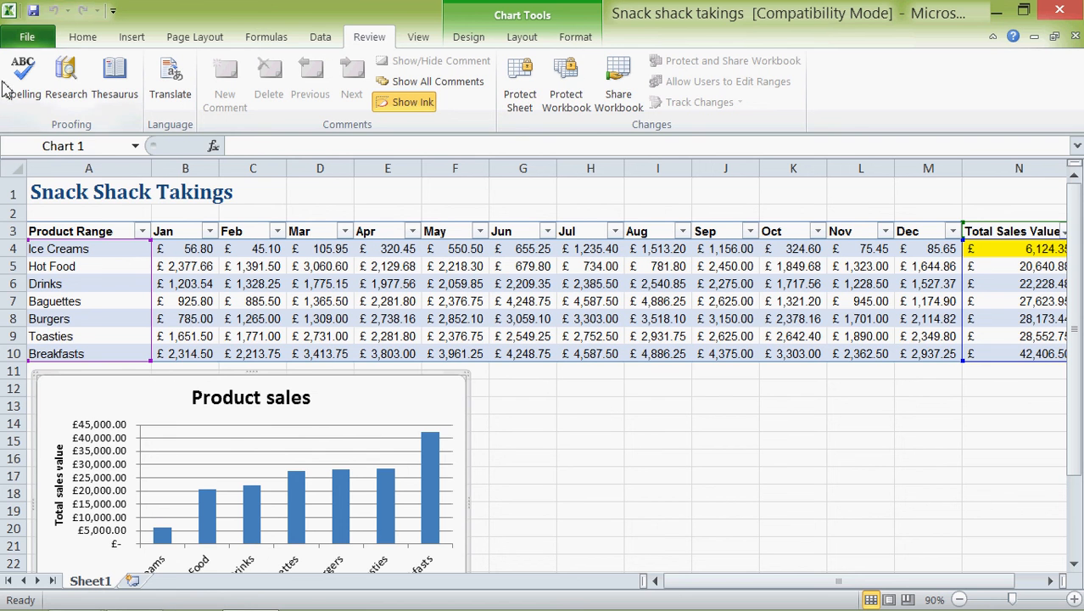
{"action": "left_click", "coordinate": [27, 38]}
{"action": "left_click", "coordinate": [44, 97]}
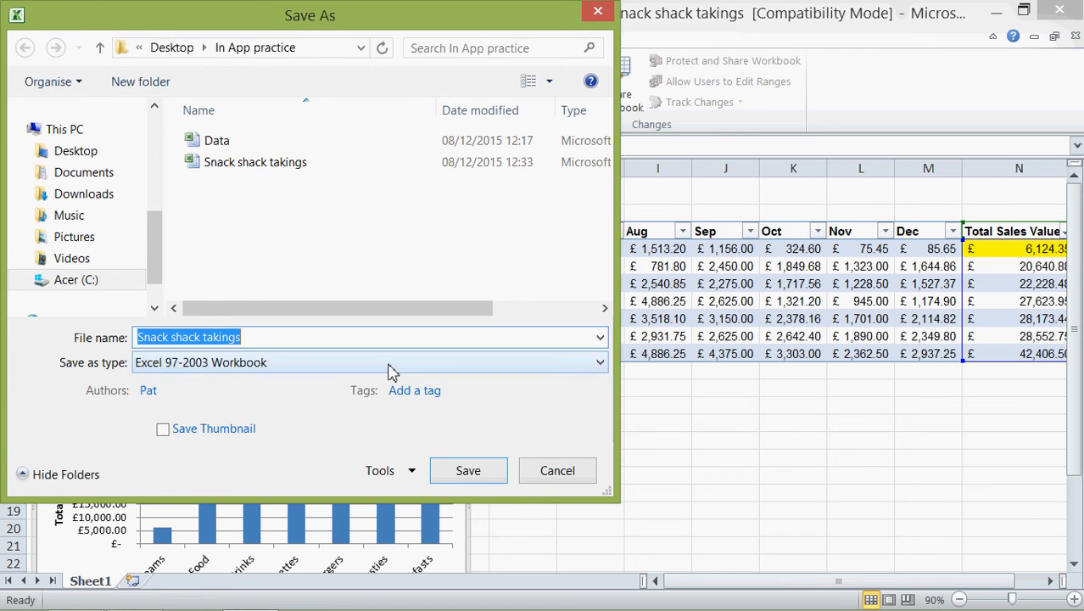
{"action": "left_click", "coordinate": [389, 366]}
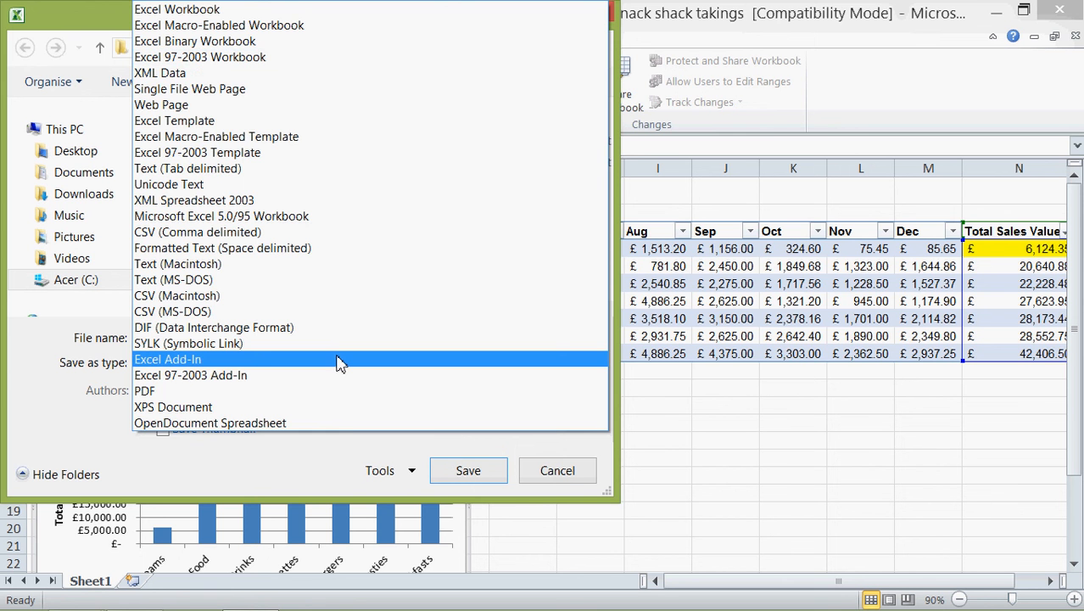
{"action": "left_click", "coordinate": [572, 480]}
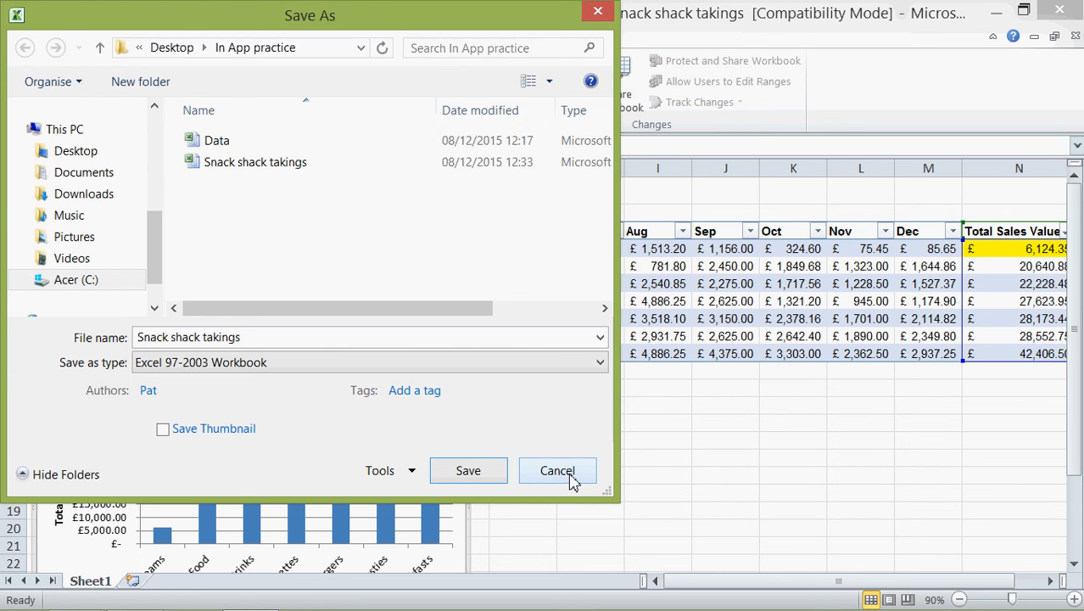
{"action": "left_click", "coordinate": [557, 470]}
Step: Deselect the chart and close Excel to return to the Task 5 page in the browser
{"action": "left_click", "coordinate": [524, 411]}
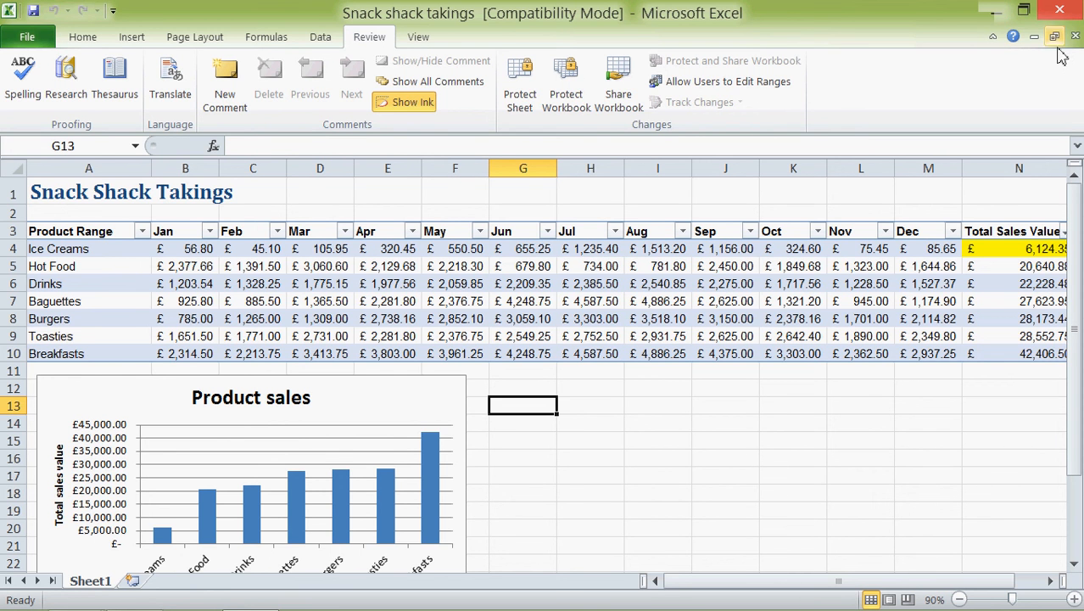
{"action": "left_click", "coordinate": [1059, 10]}
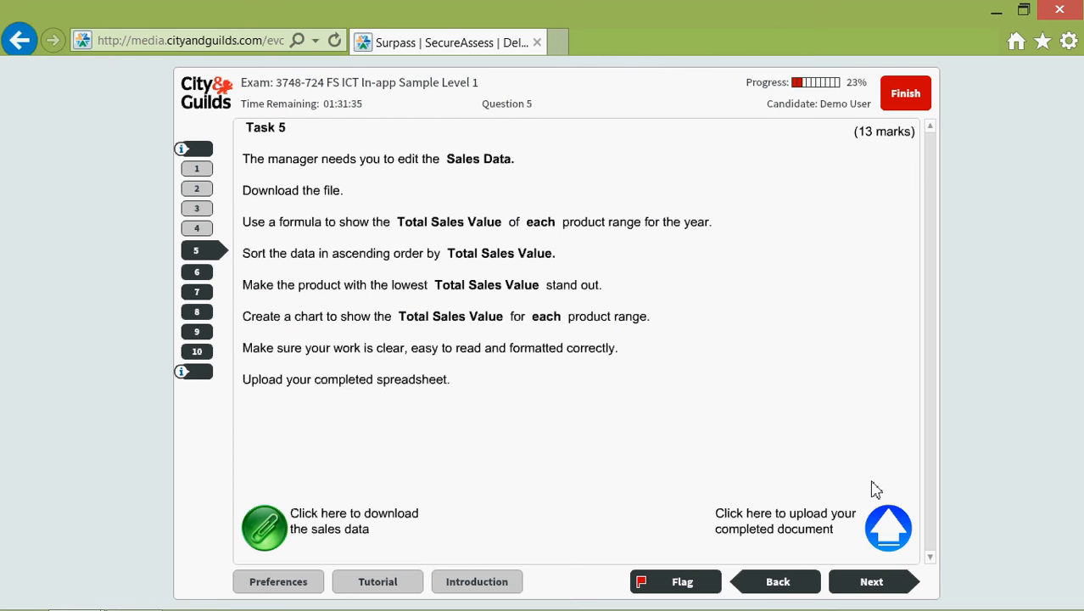